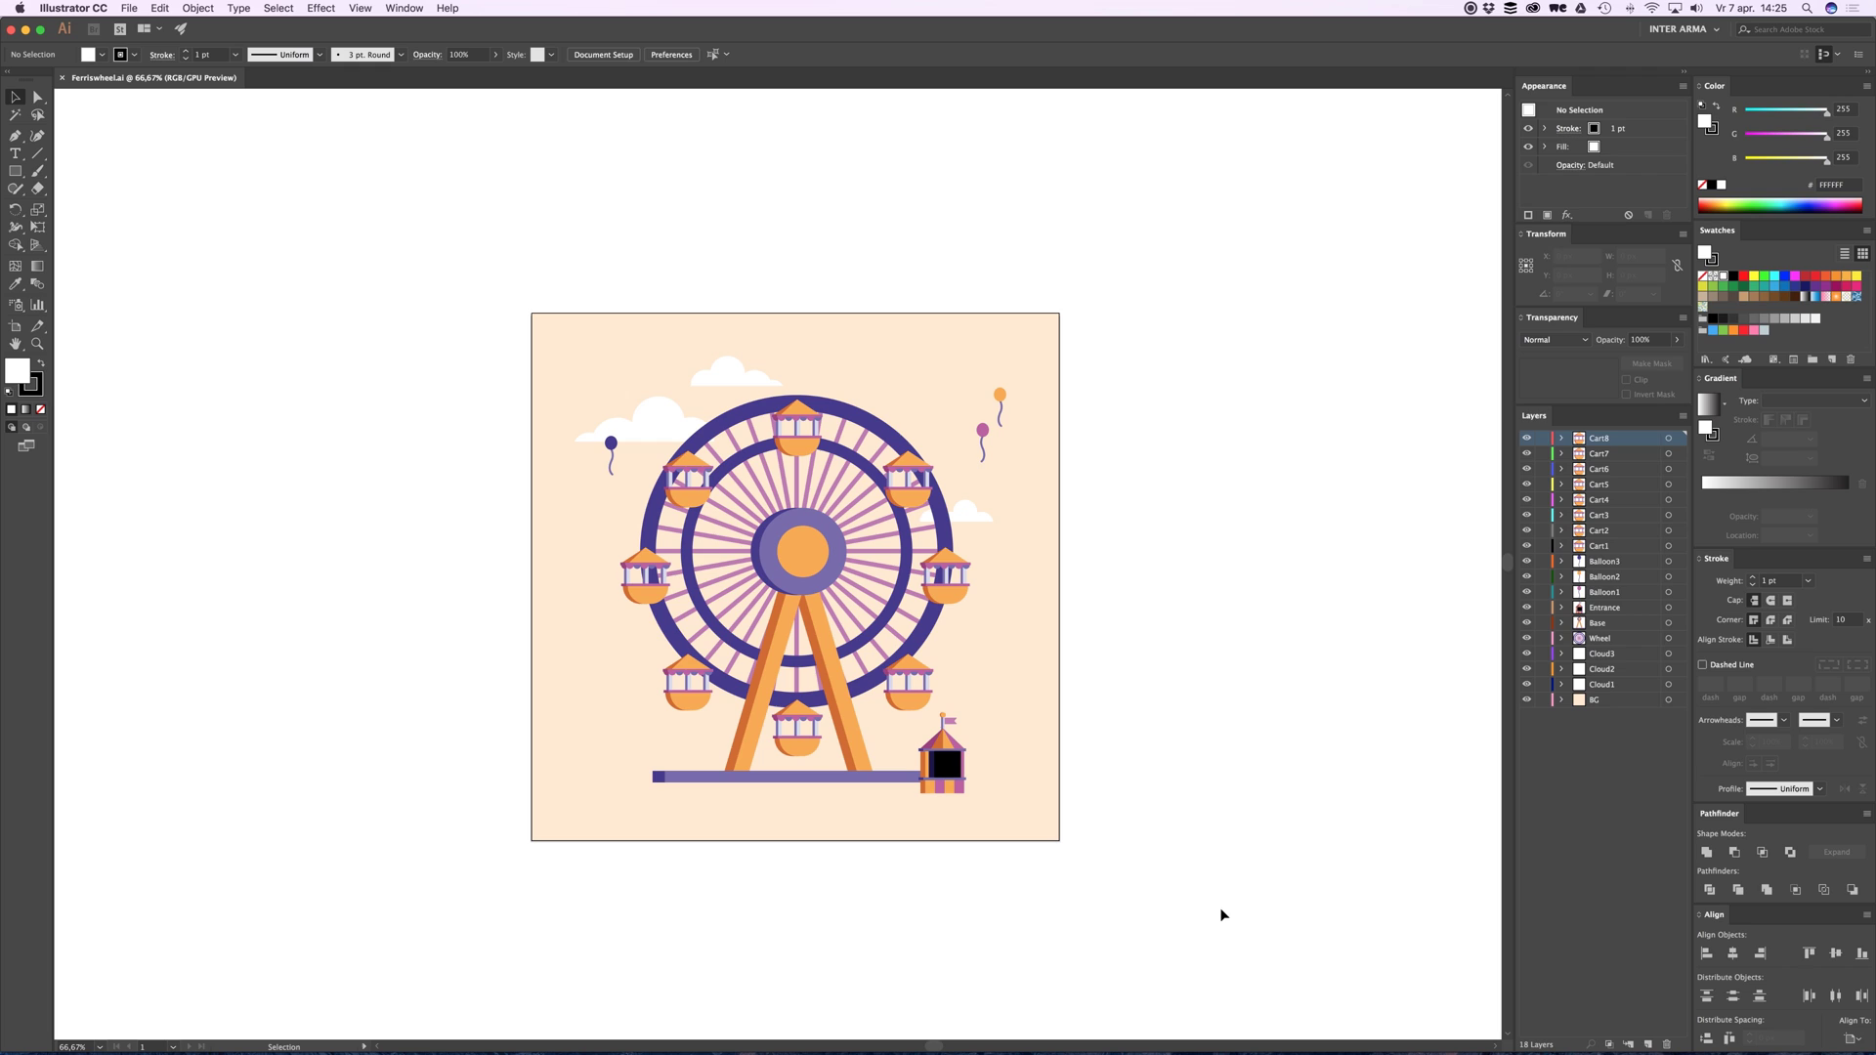
Import Ferriswheel.ai into After Effects with Import Kind set to Composition, keeping its 18 layers.
drag(1222, 915, 371, 209)
click(1436, 617)
key(super+Tab)
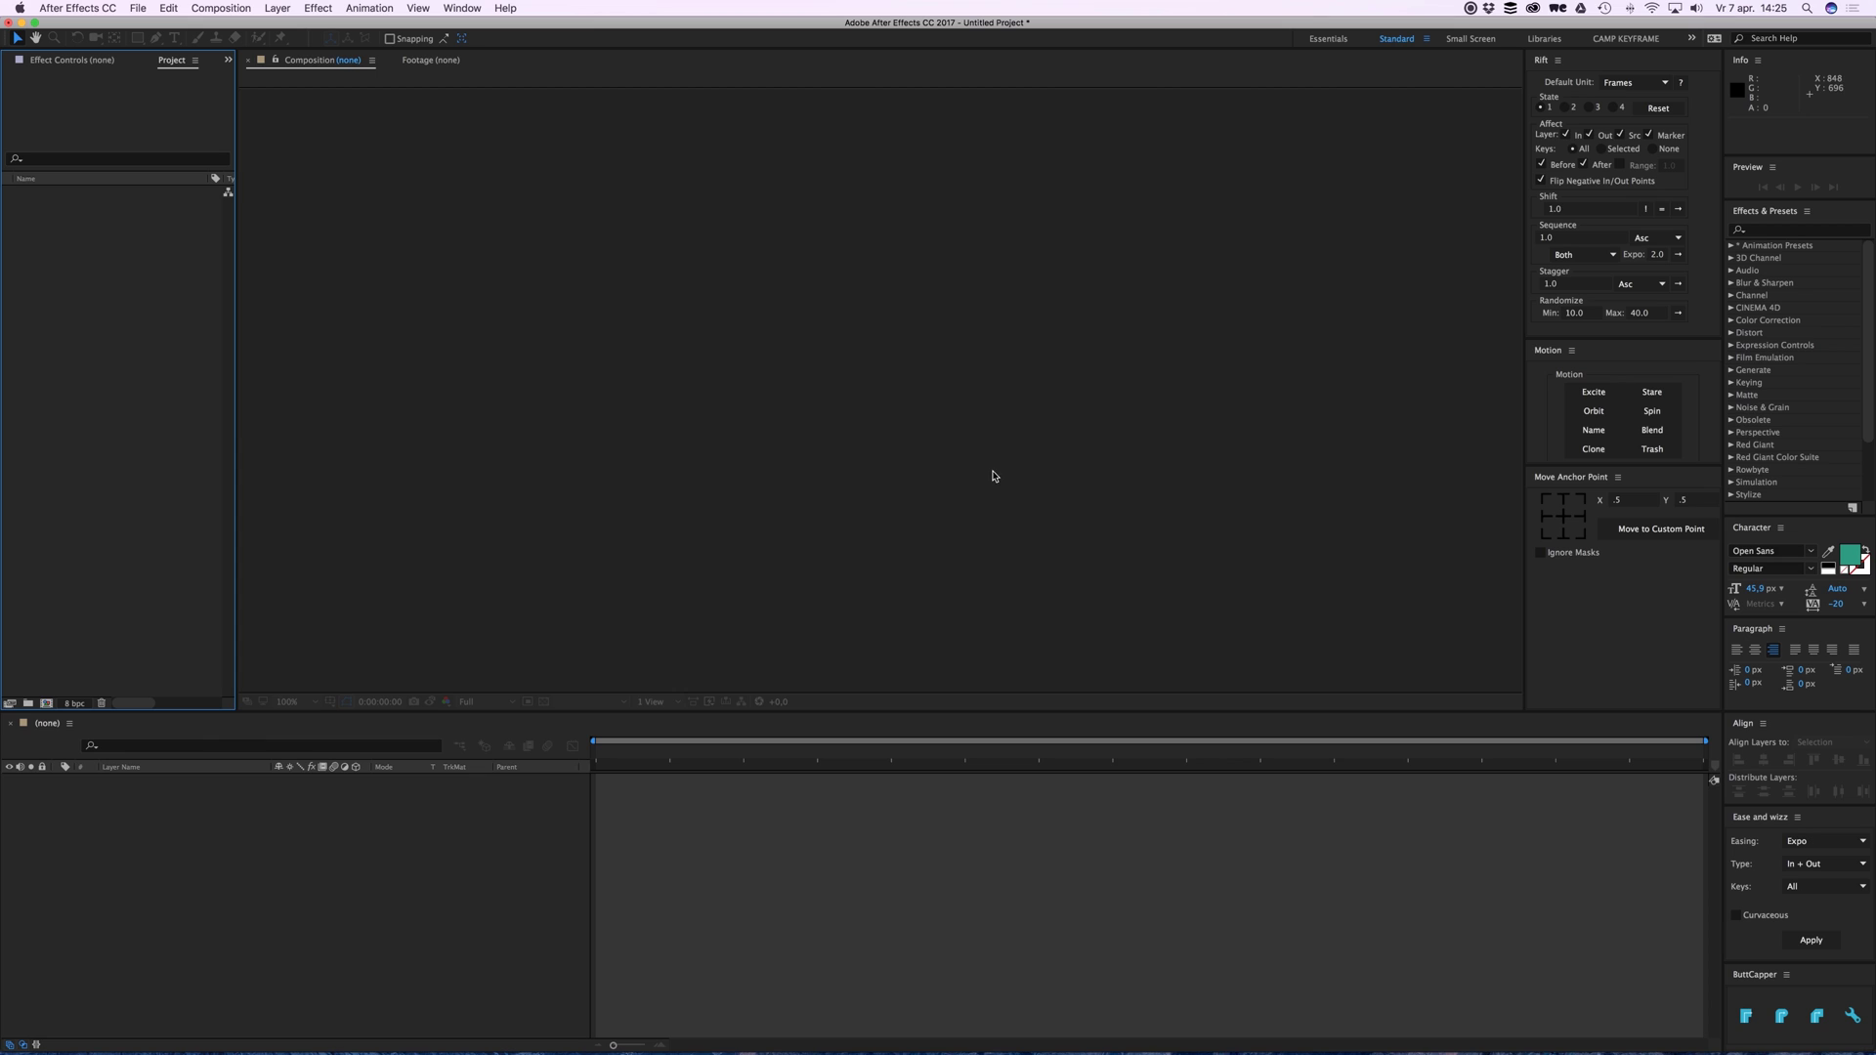
double_click(99, 300)
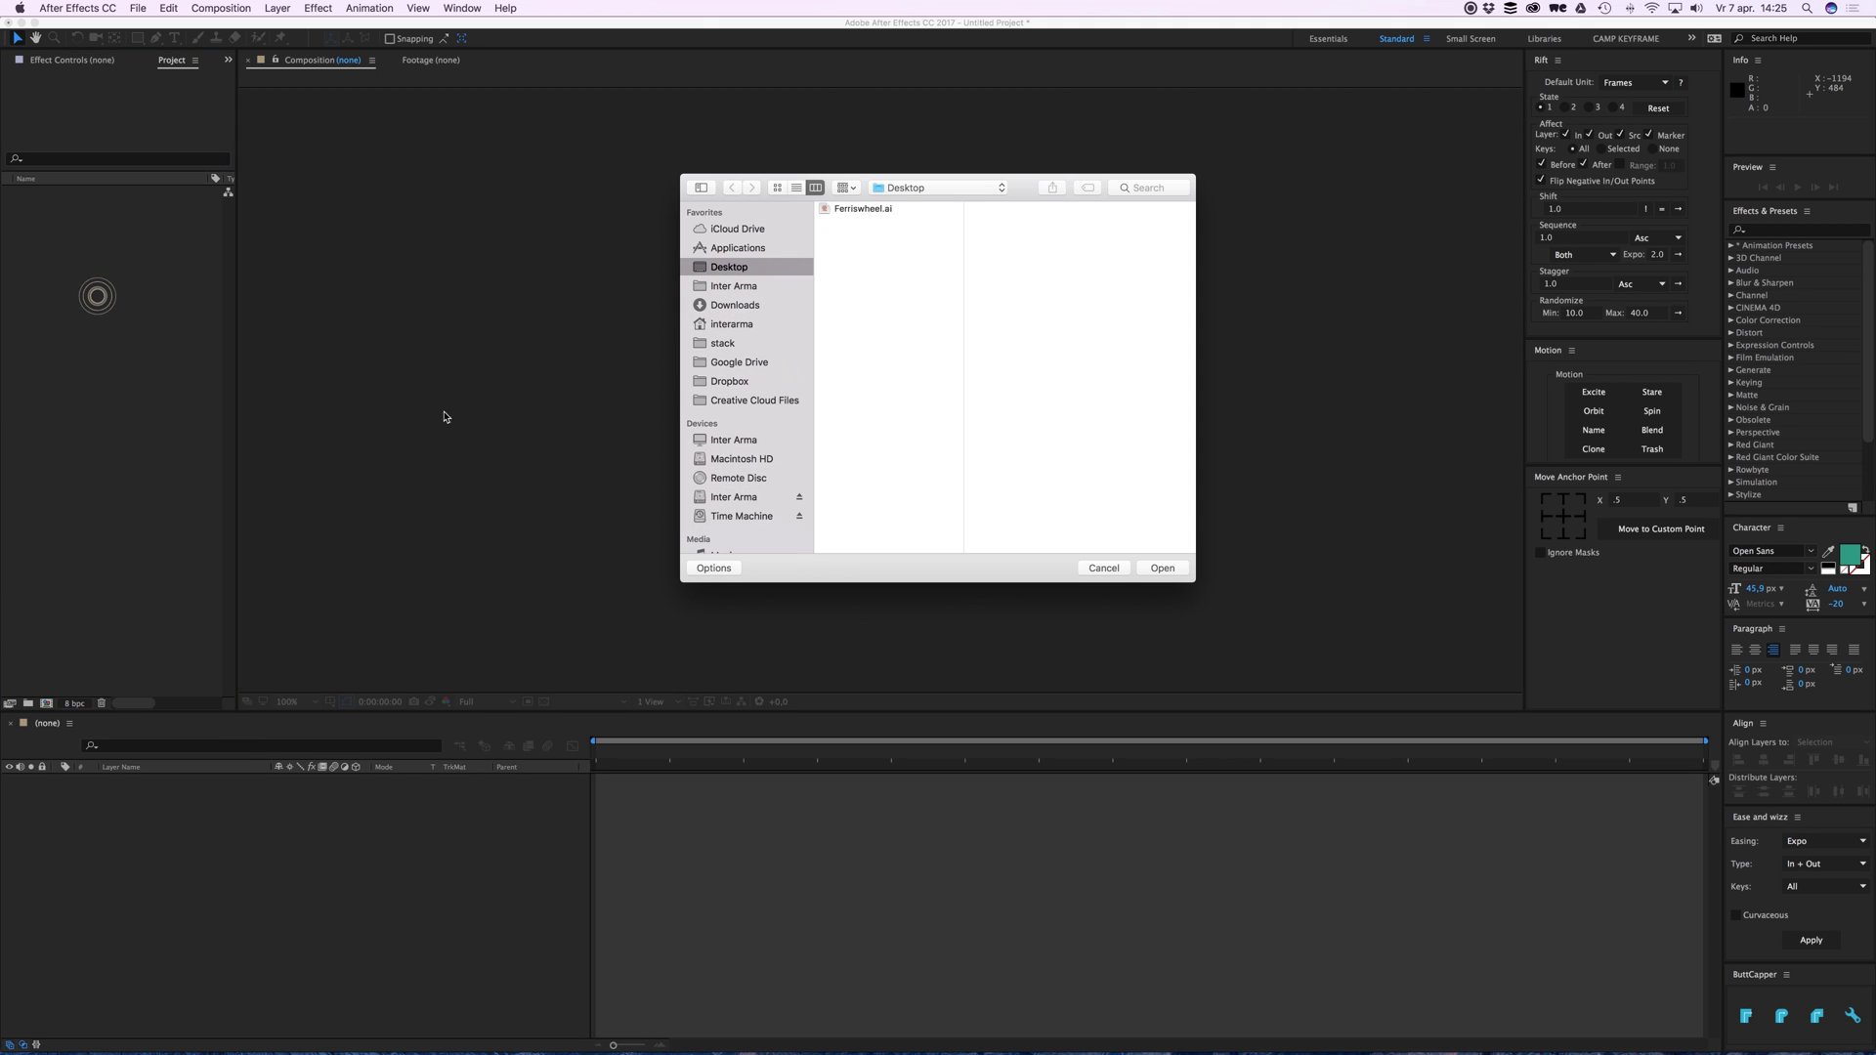
double_click(861, 211)
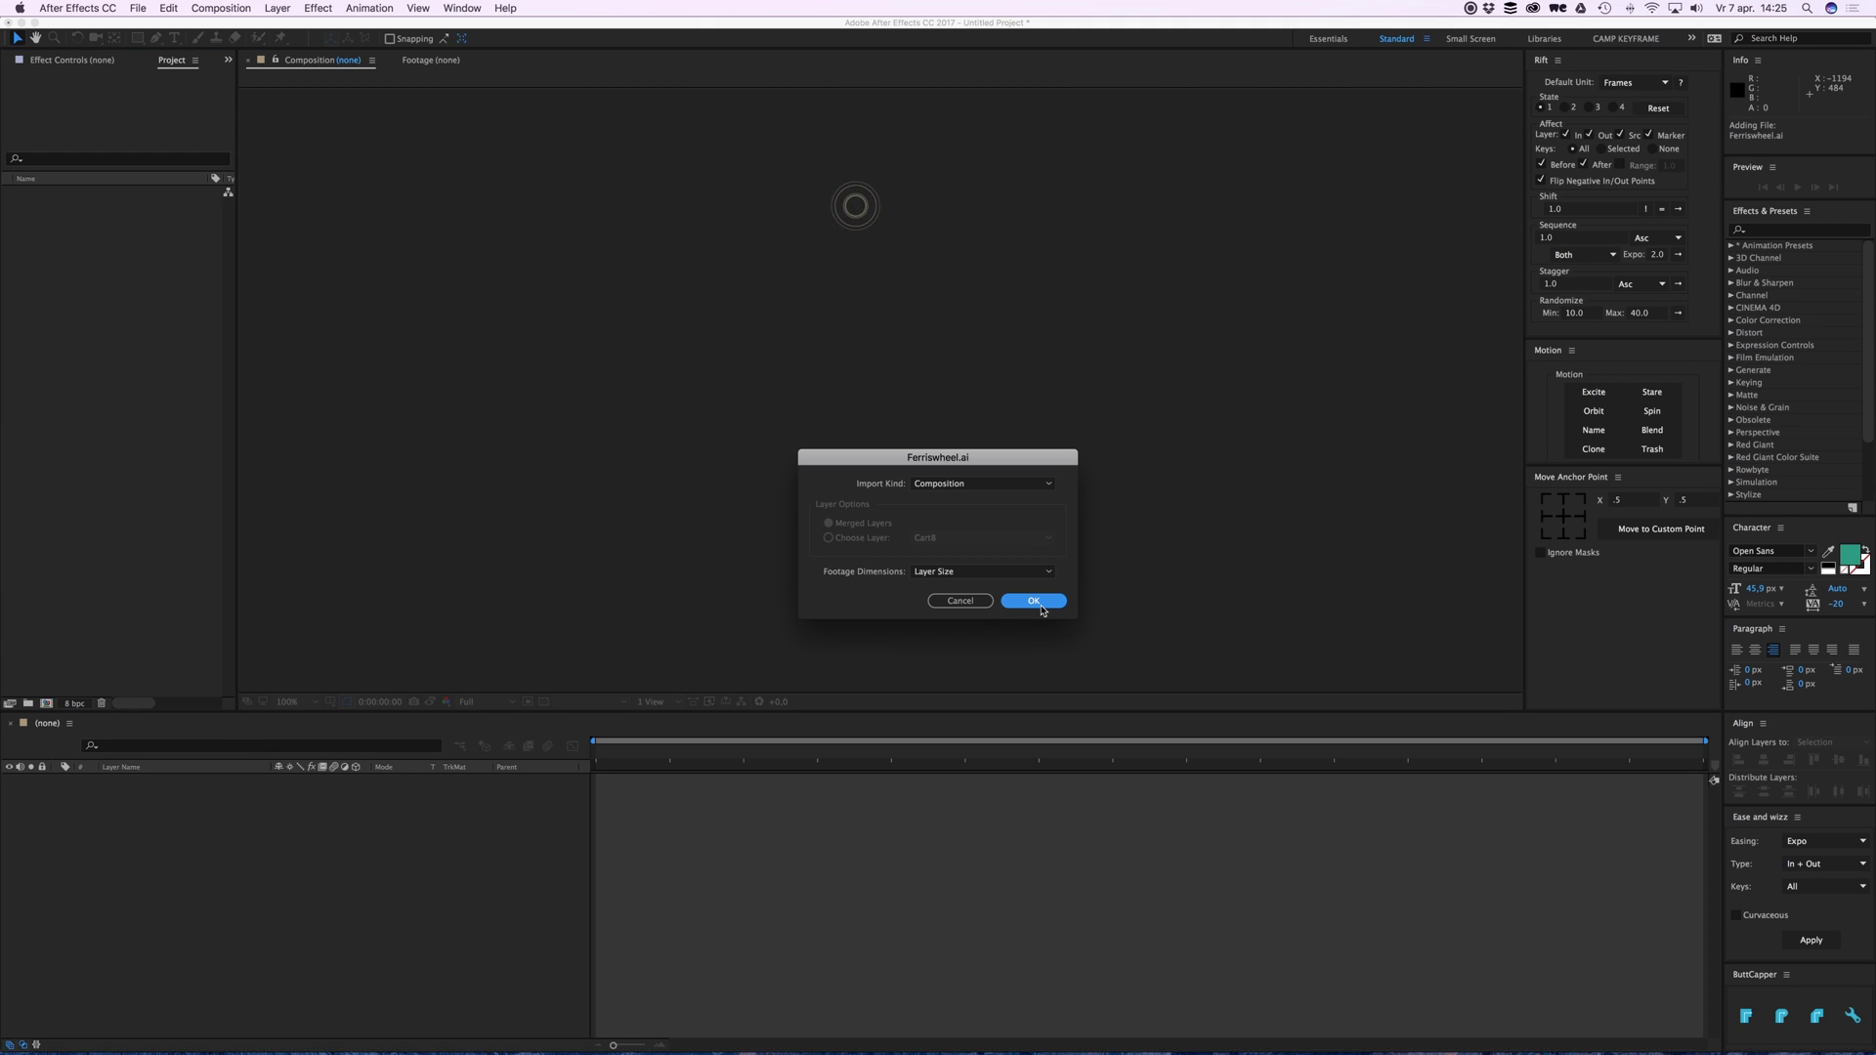
click(1032, 599)
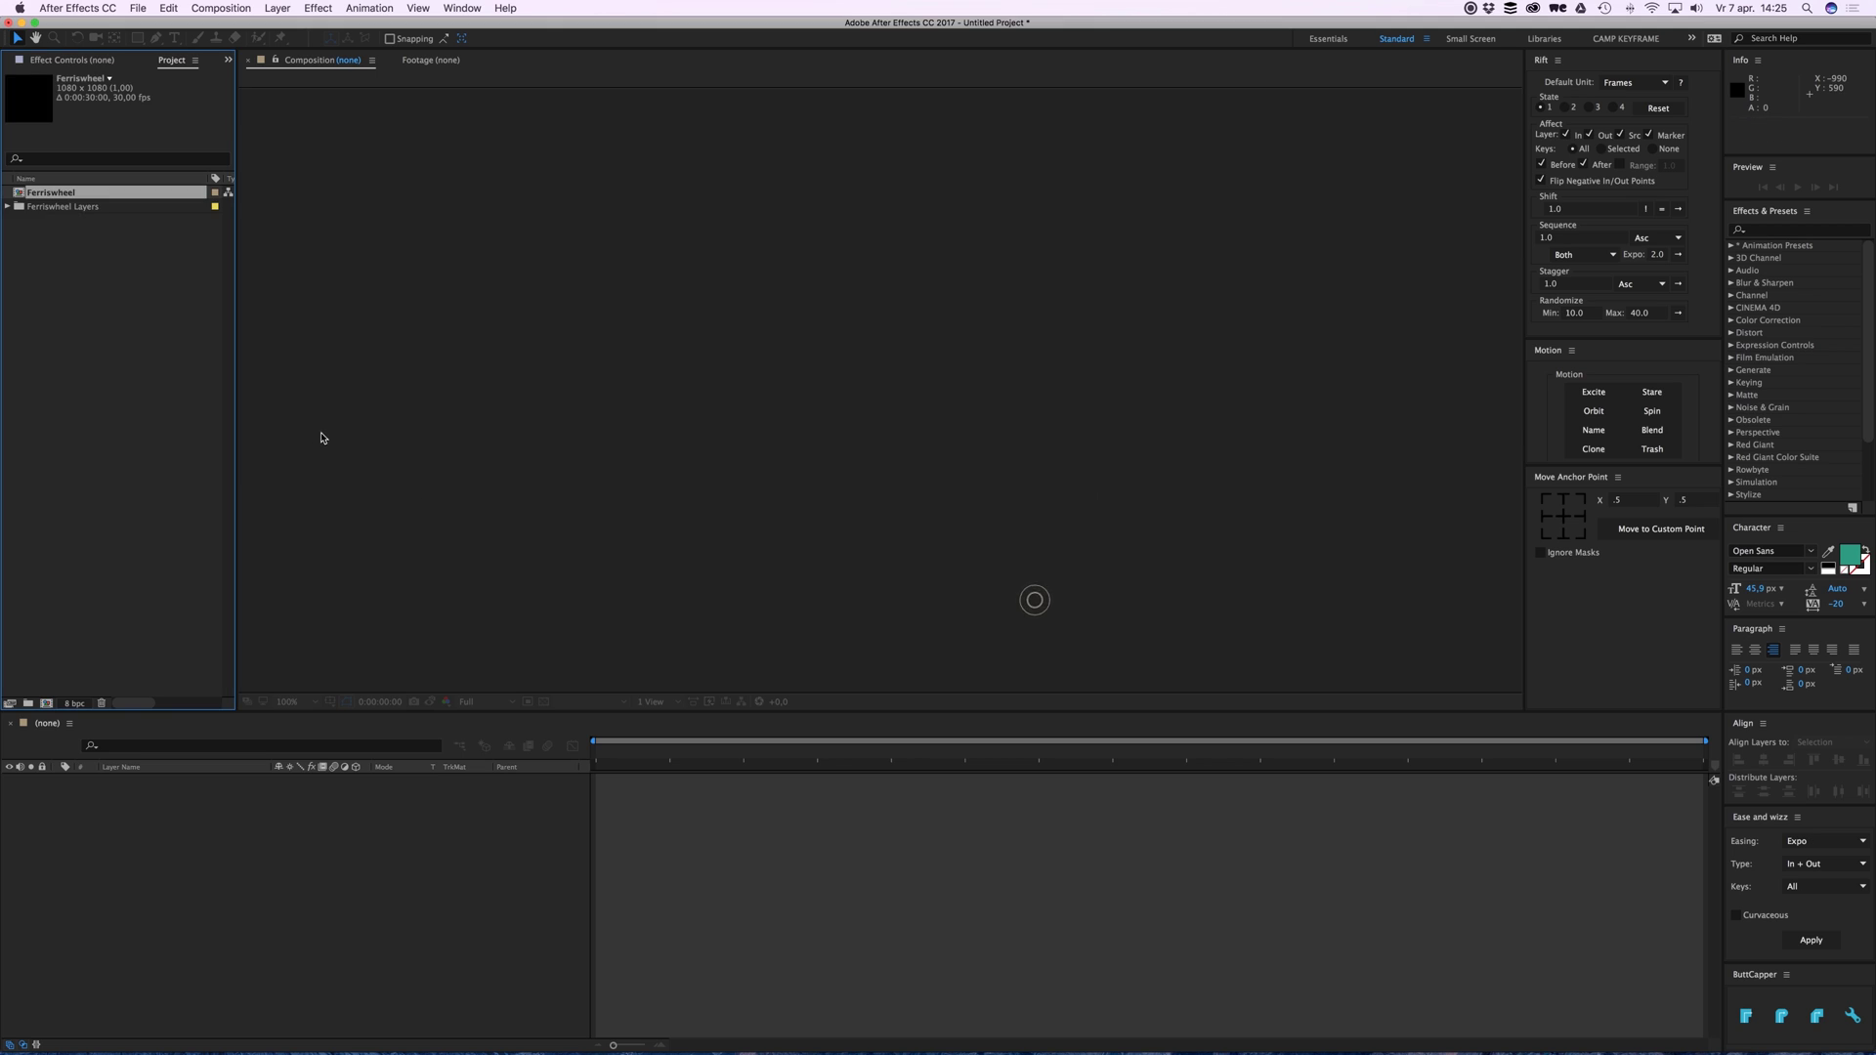
Open the Ferriswheel comp at 100% and continuously rasterize layers Cart8 through Entrance.
double_click(45, 194)
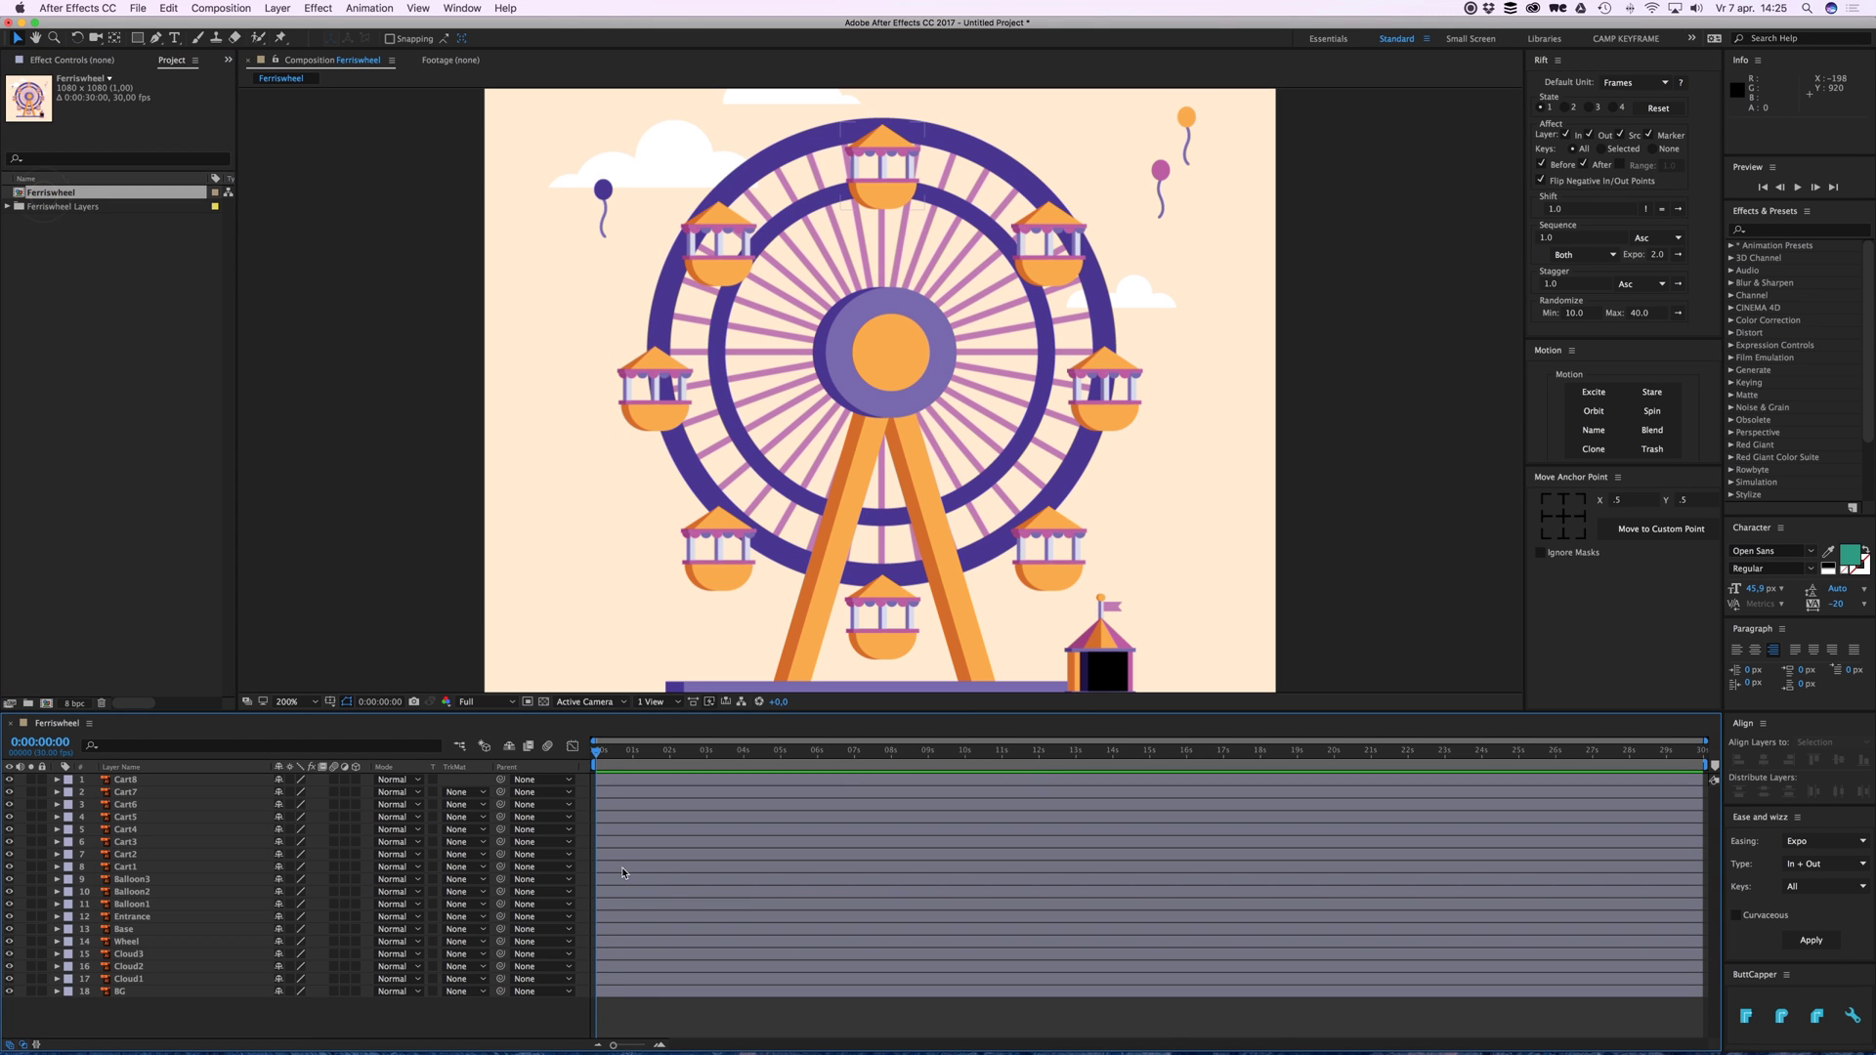
key(comma)
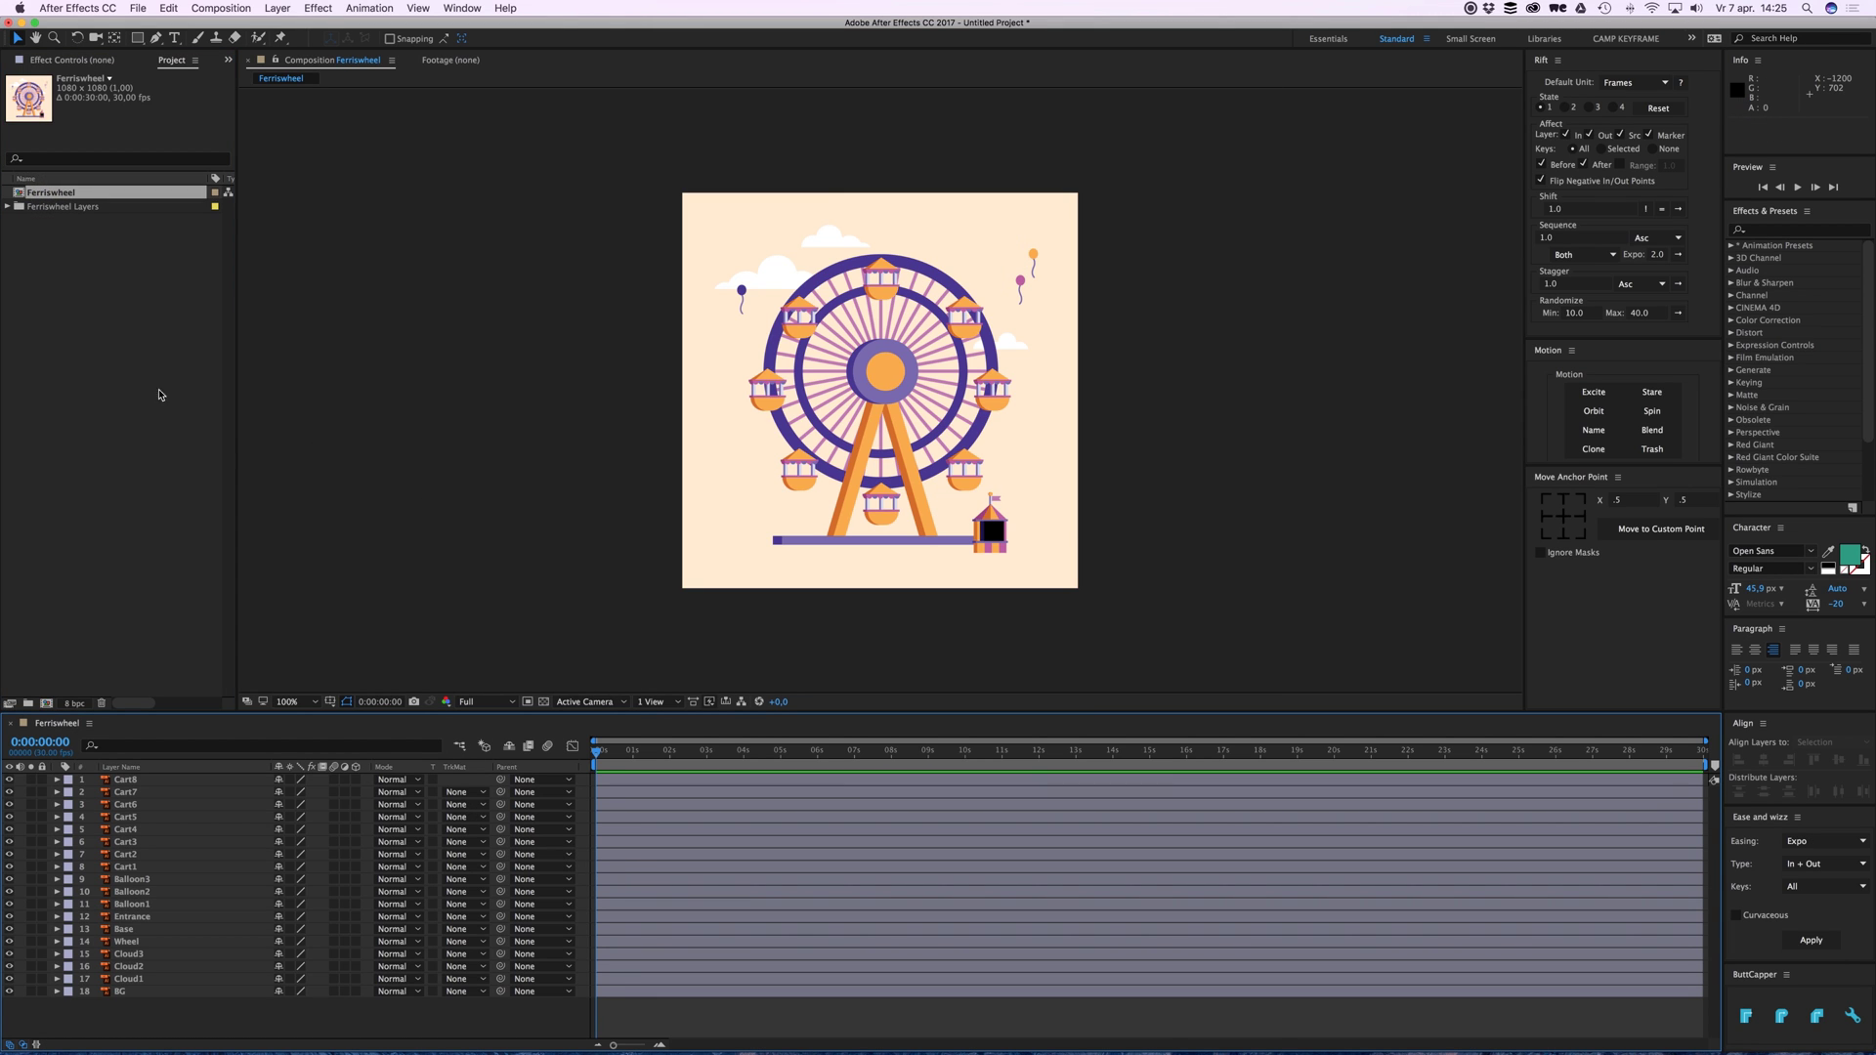
click(152, 400)
drag(289, 780, 293, 921)
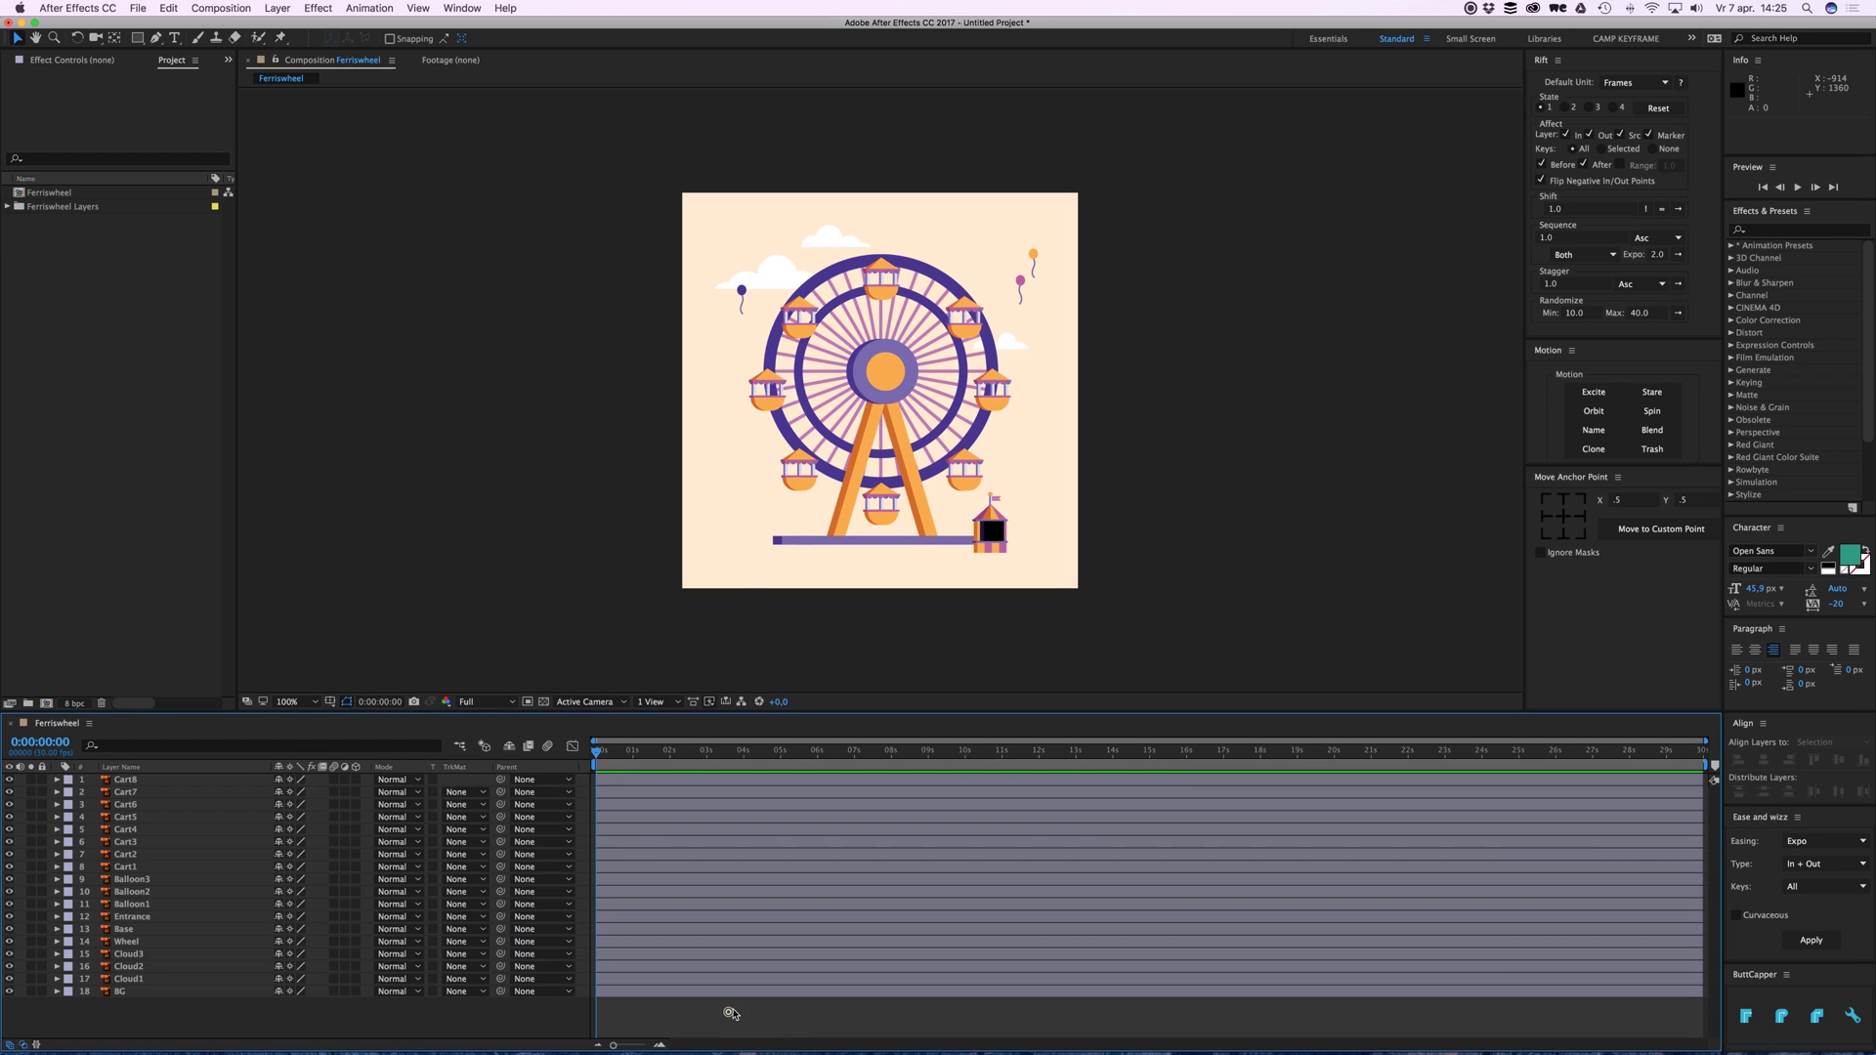
Select the Wheel layer in the timeline.
click(842, 270)
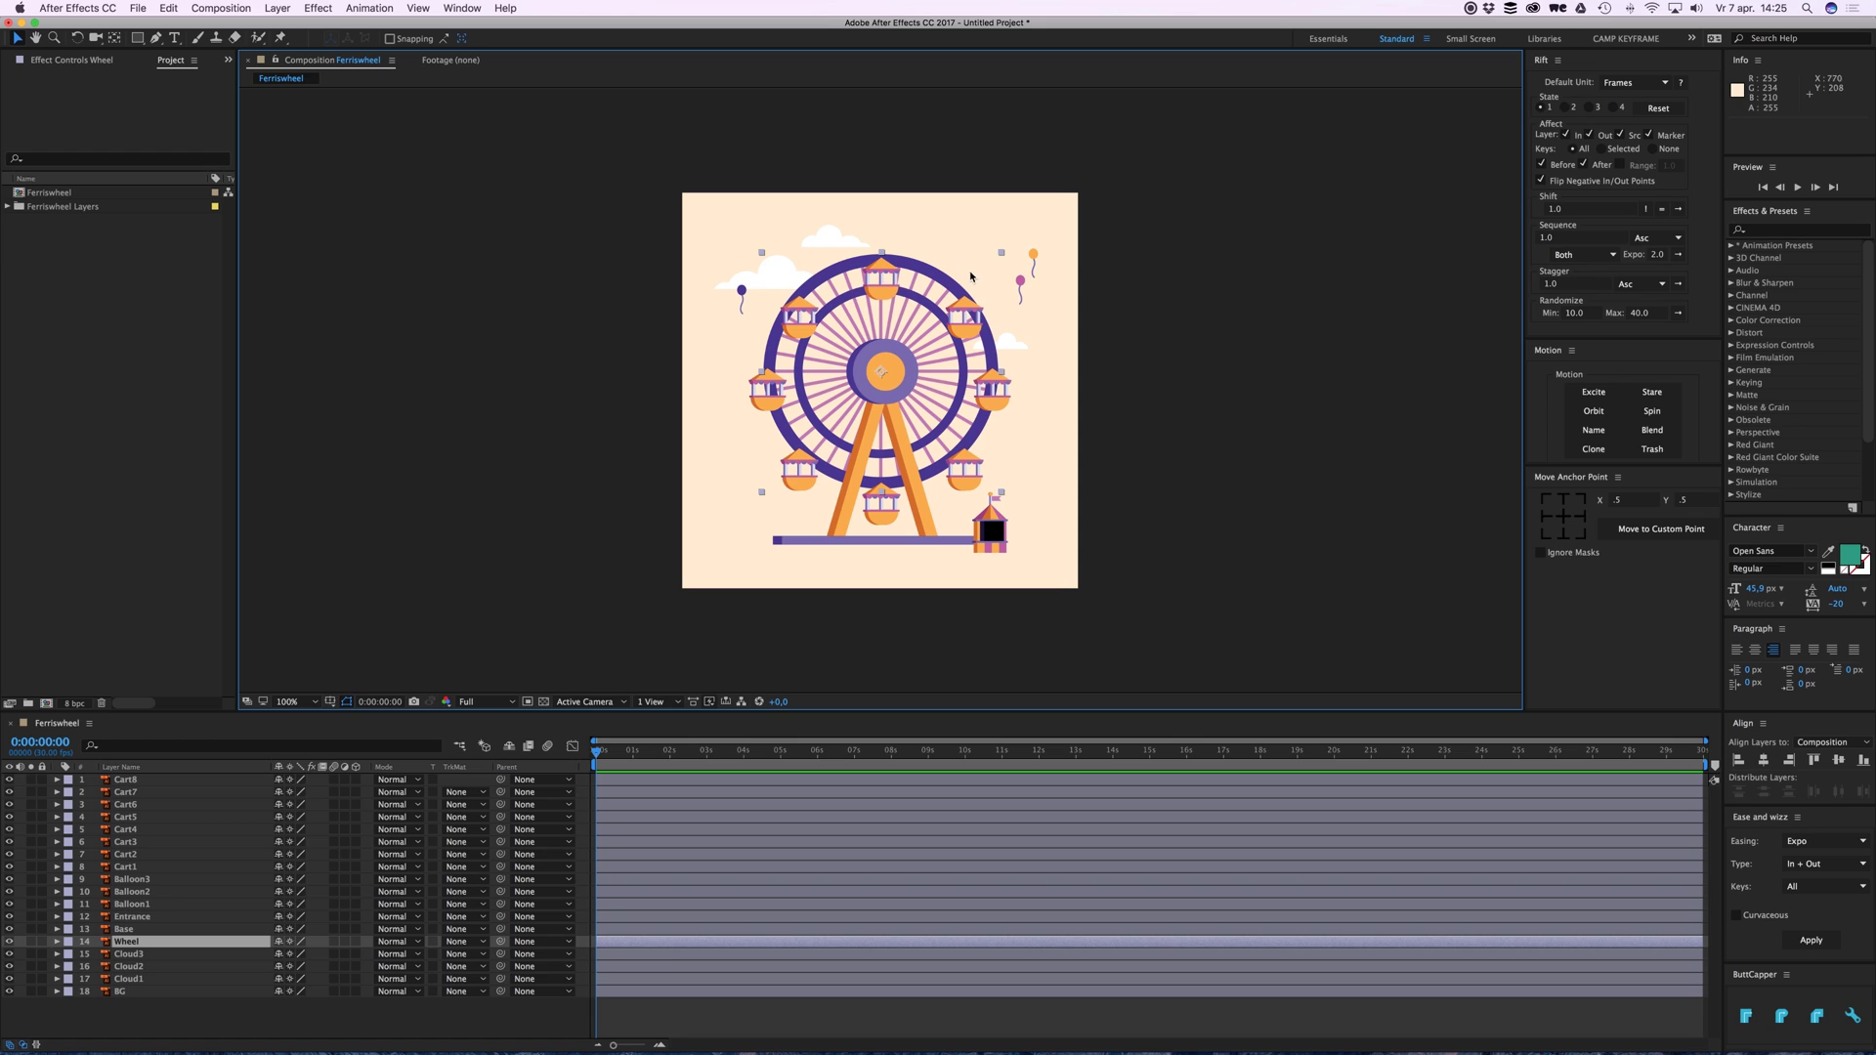
click(1133, 341)
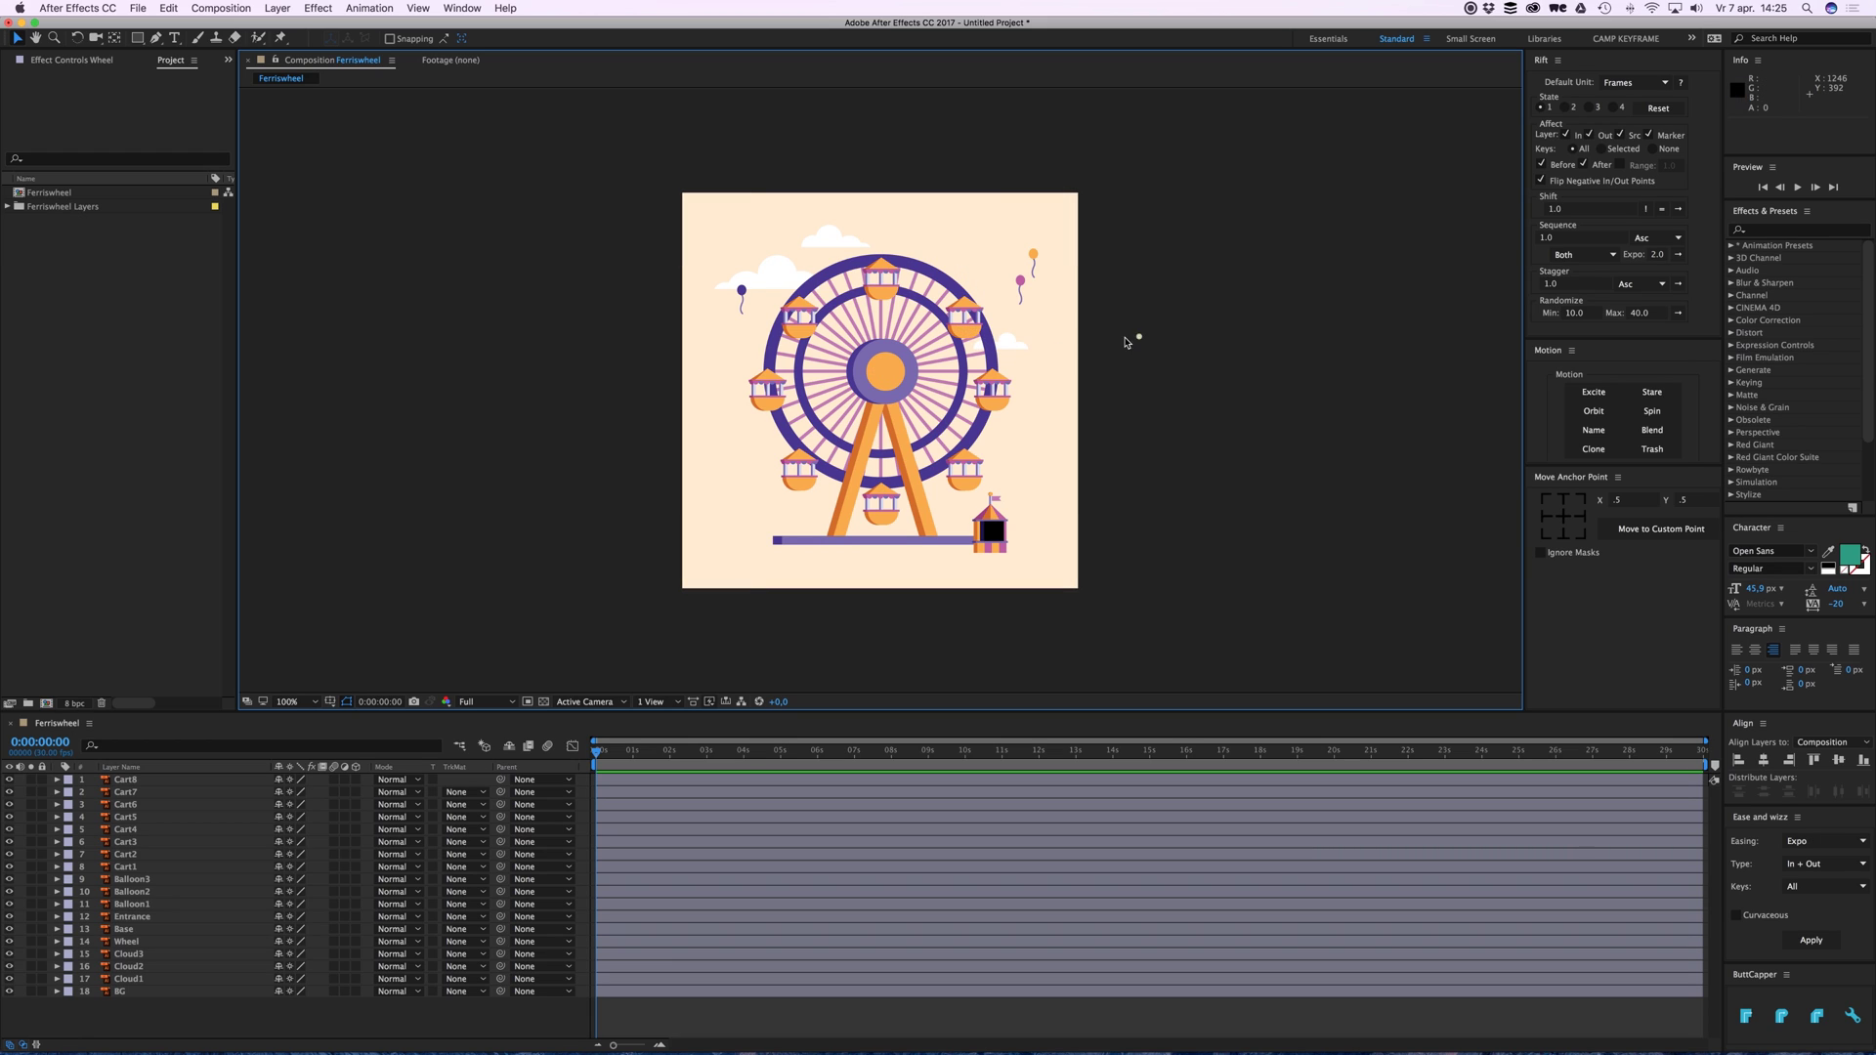
click(964, 332)
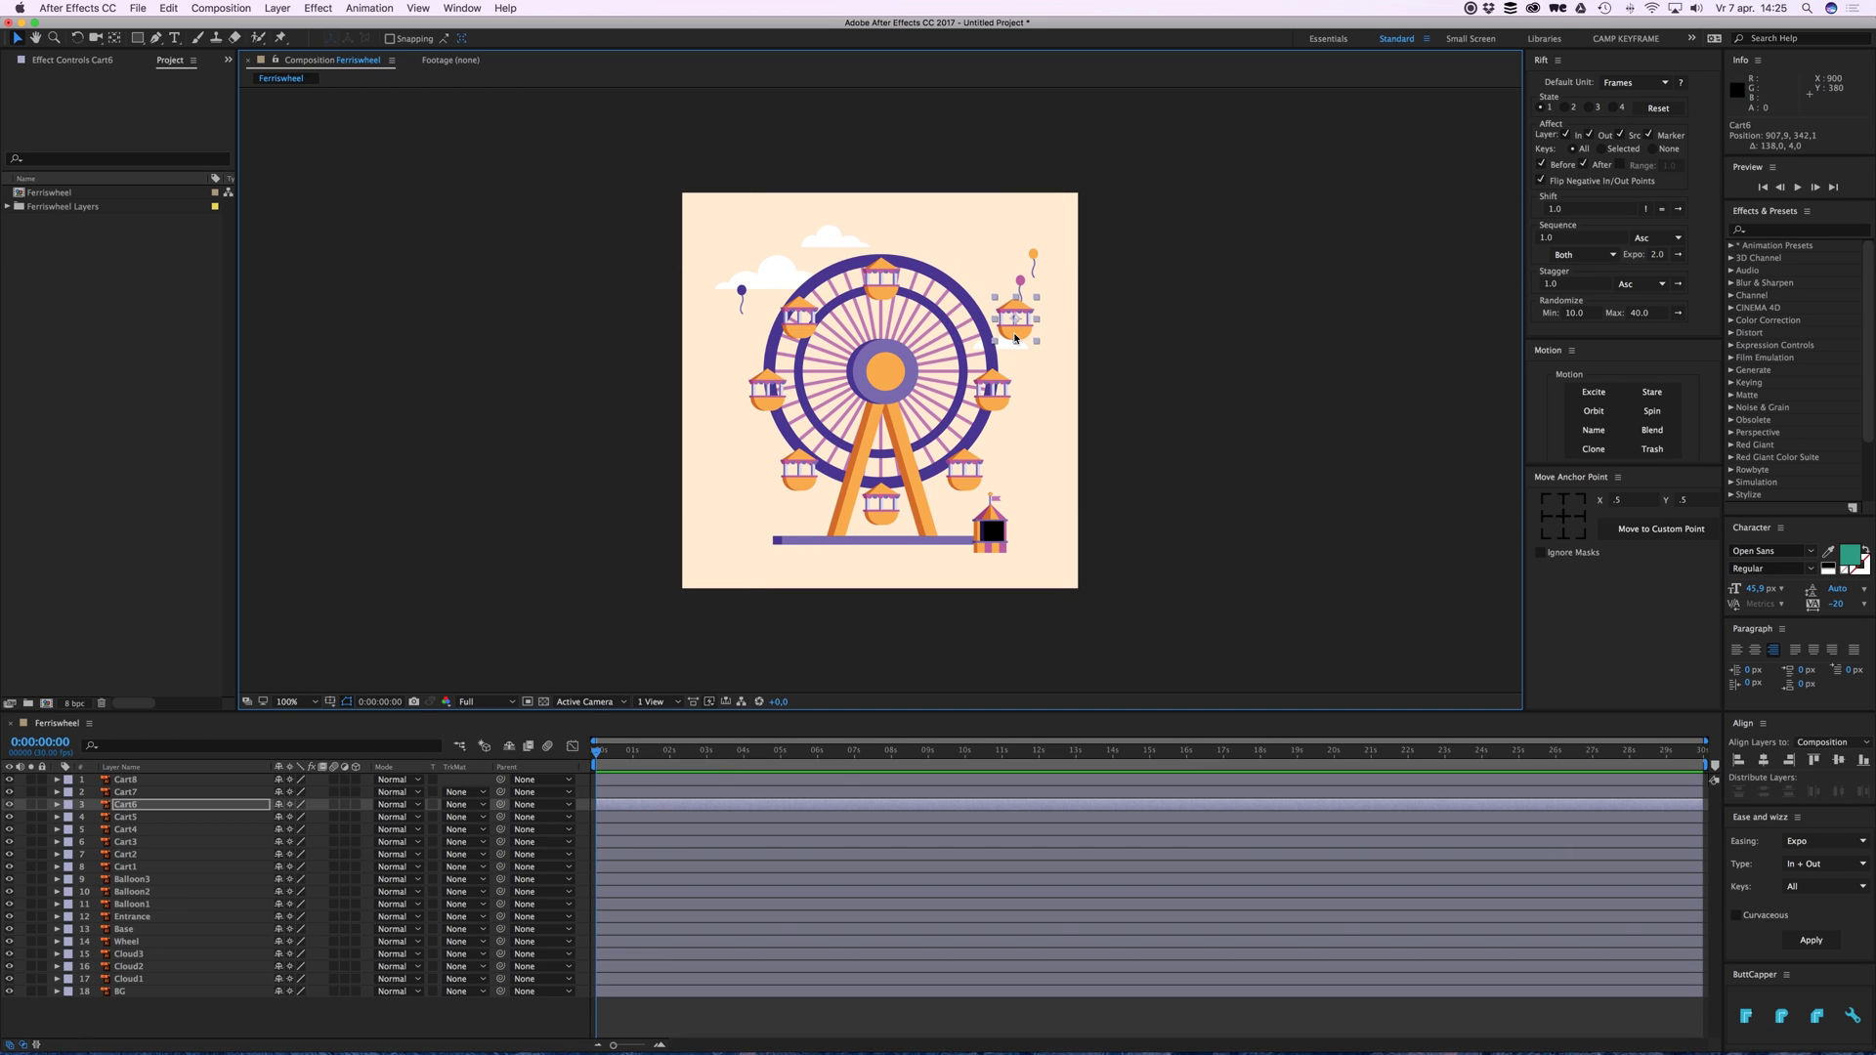
click(928, 287)
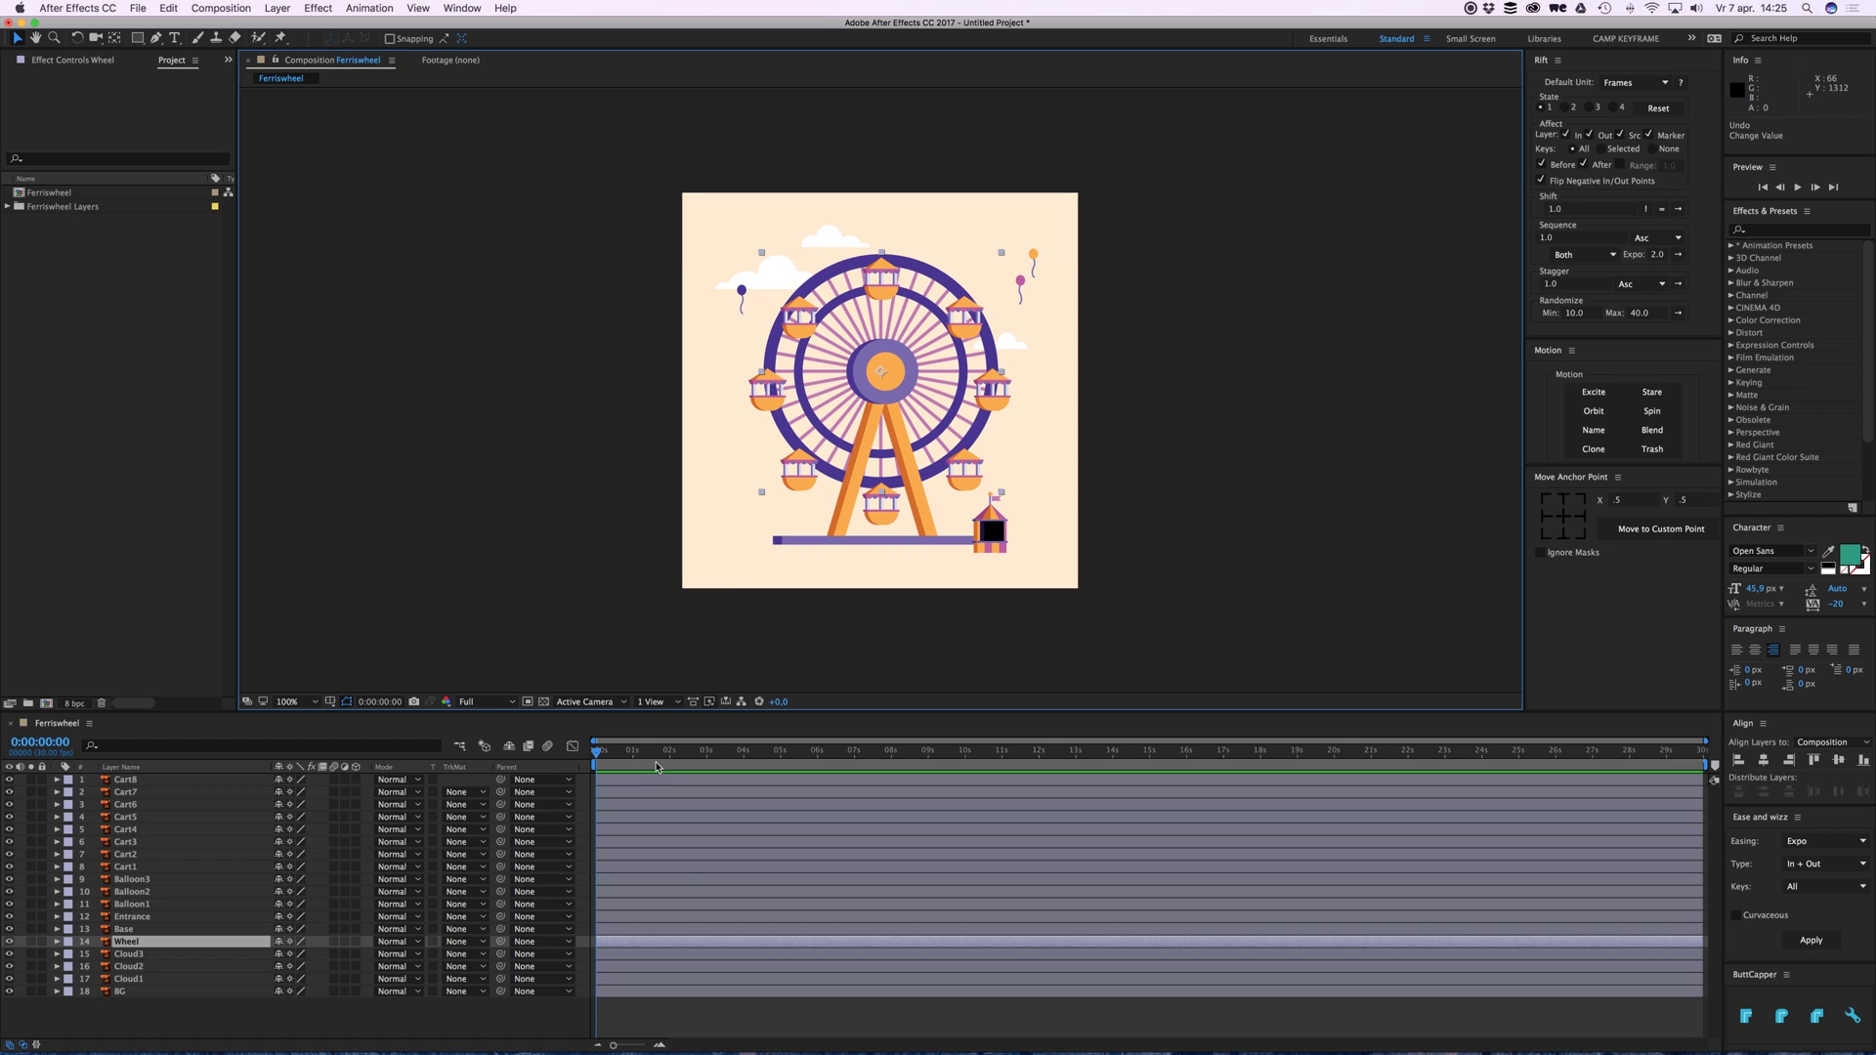
Keyframe Wheel's Rotation from 0x+0° at 0:00 to 1x+0° at 0:00:20:29, then preview the spin.
key(r)
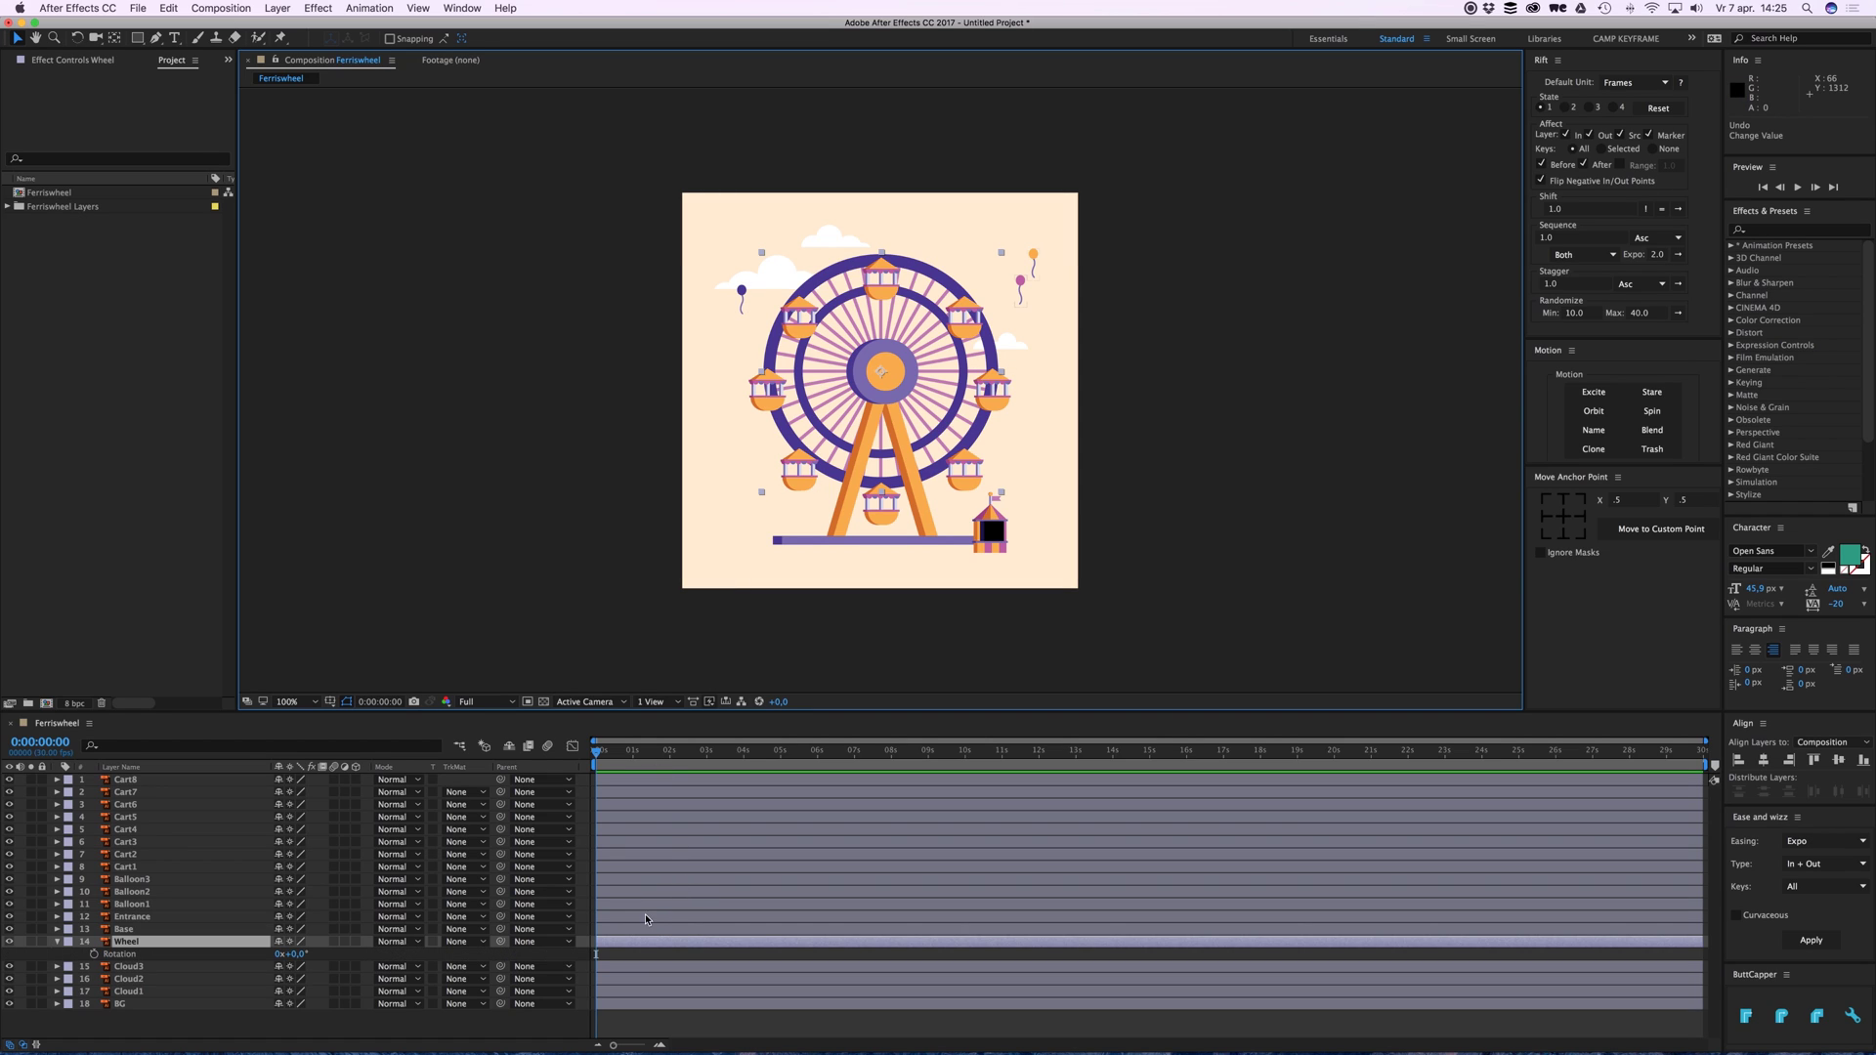
click(95, 956)
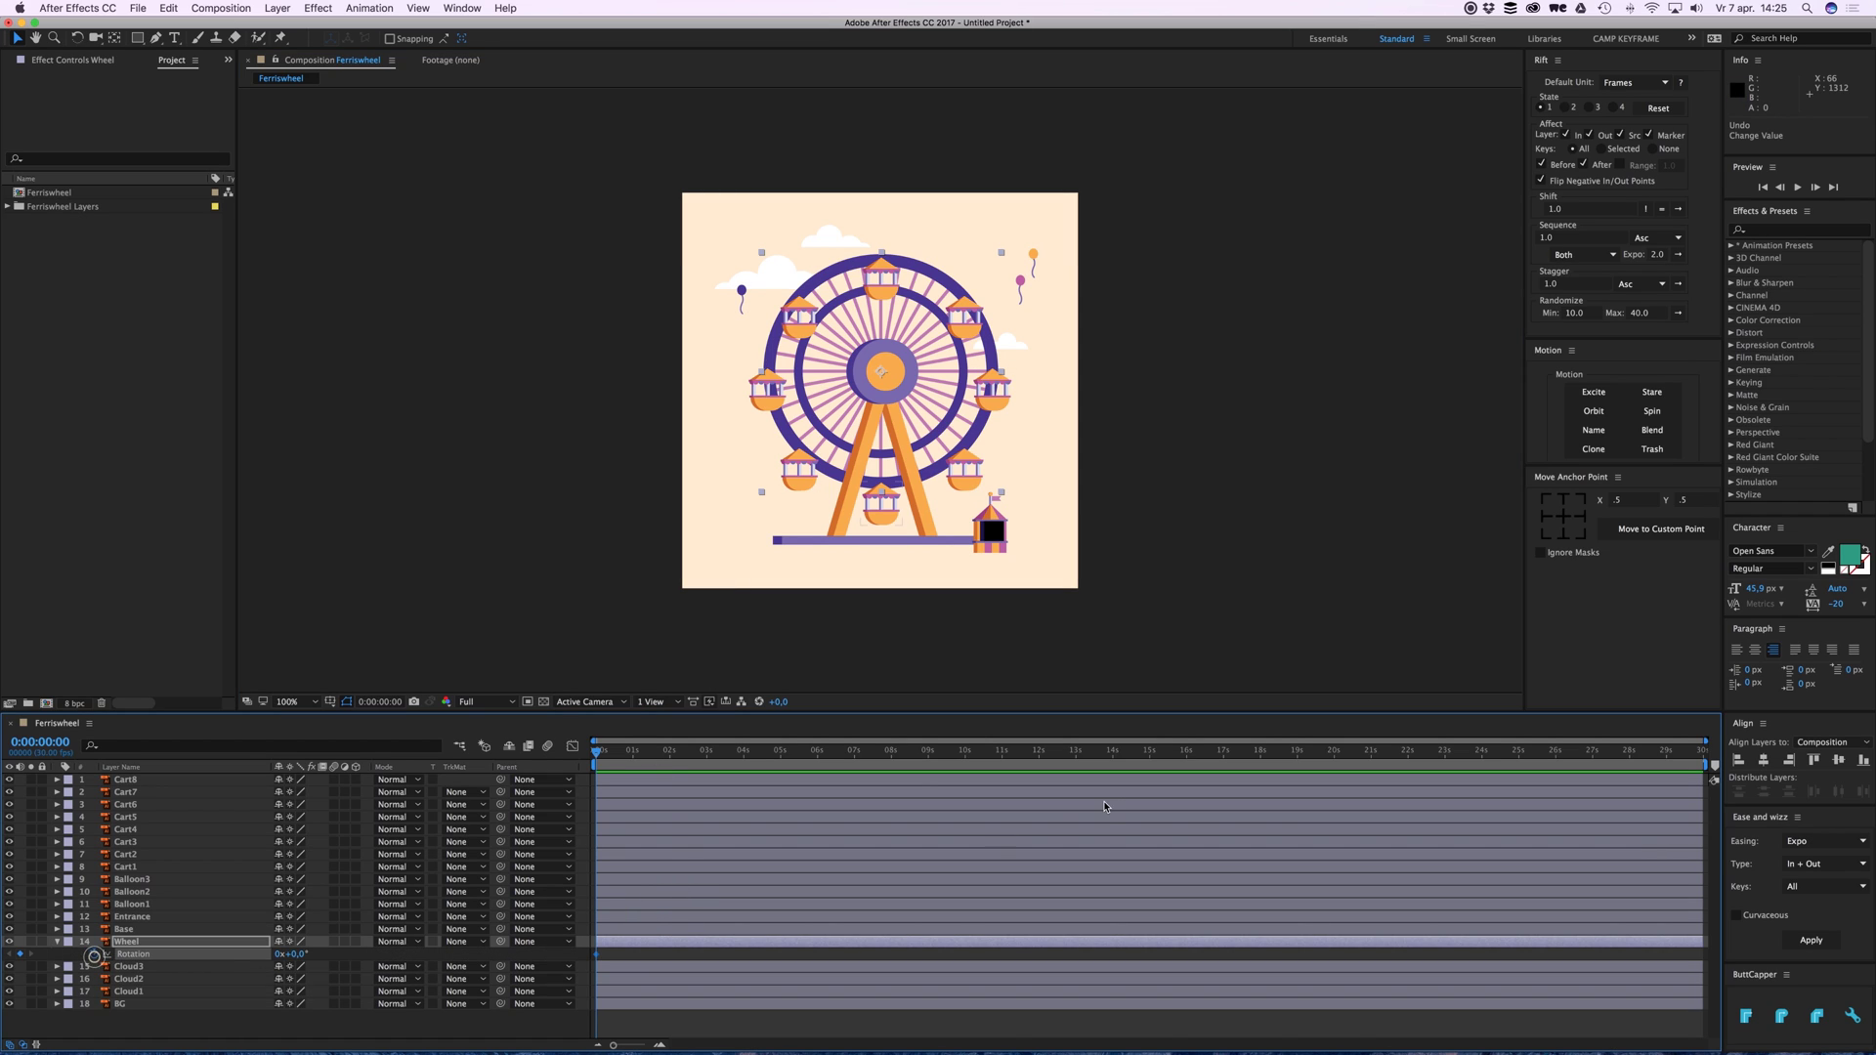
click(1370, 757)
drag(297, 955, 441, 967)
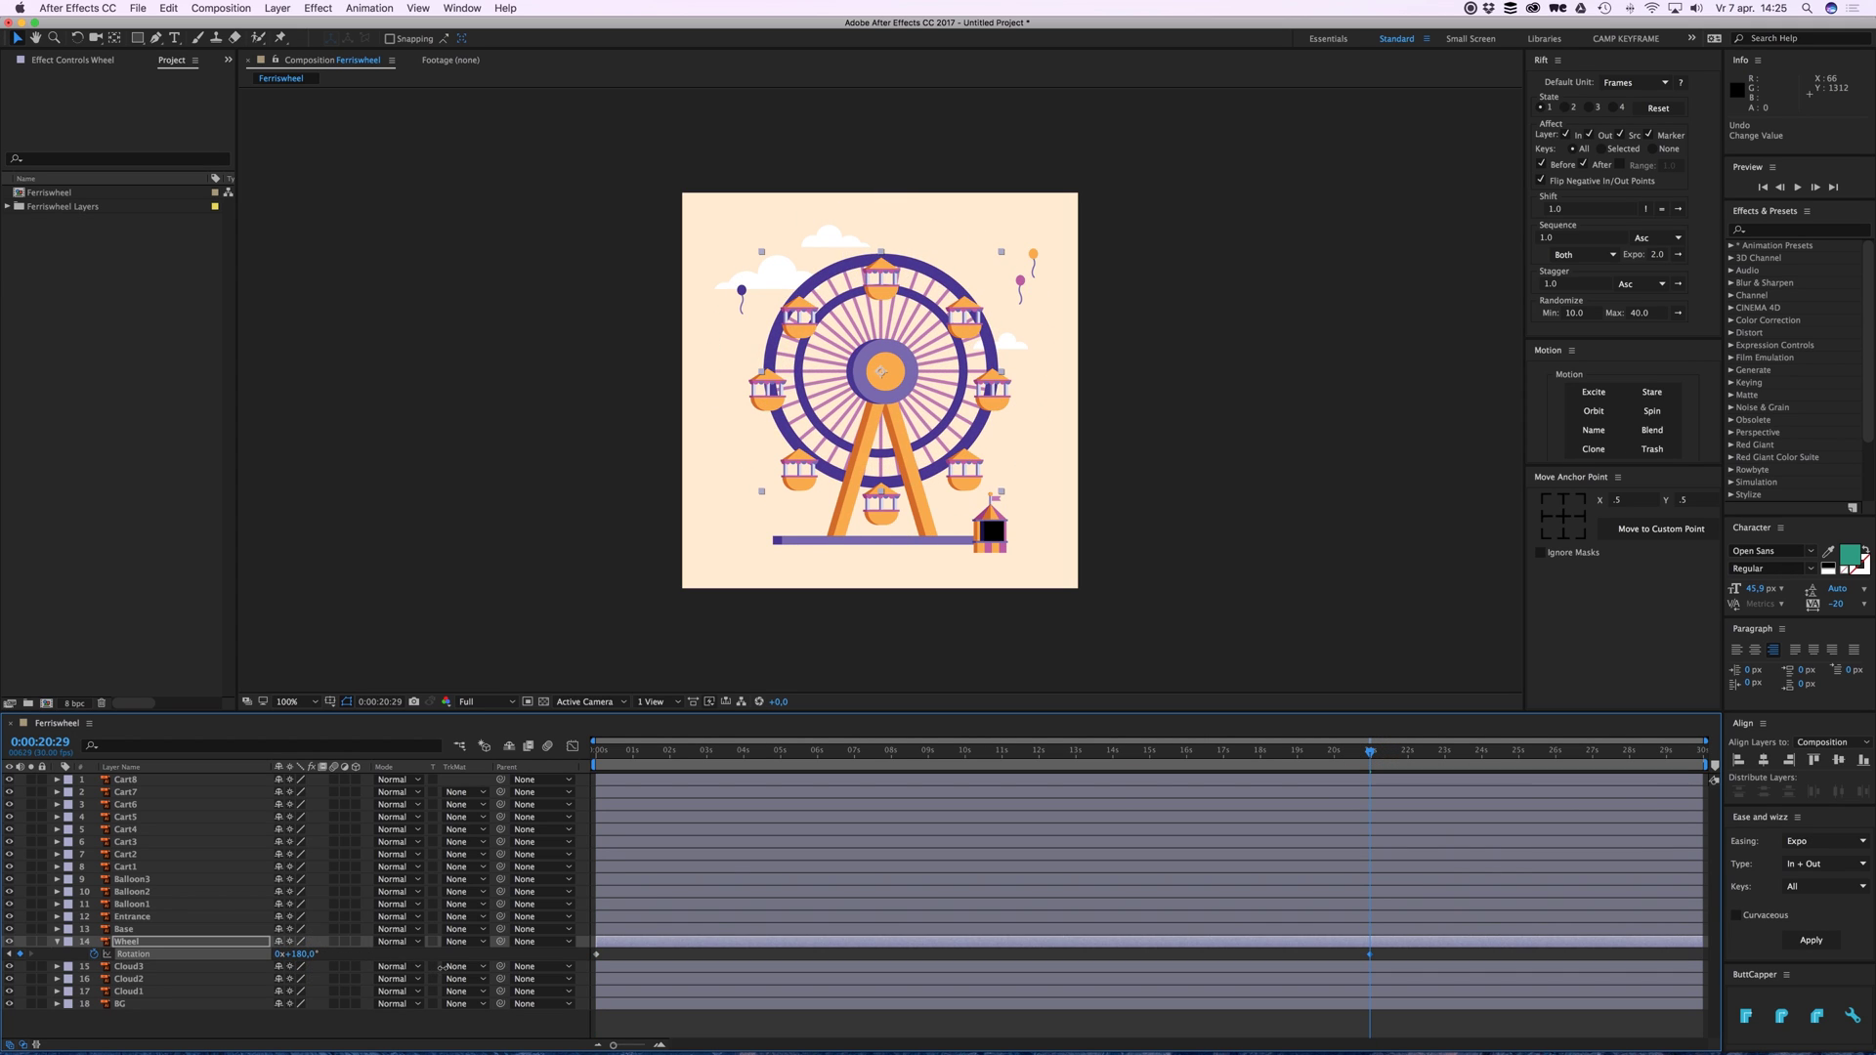
key(super+z)
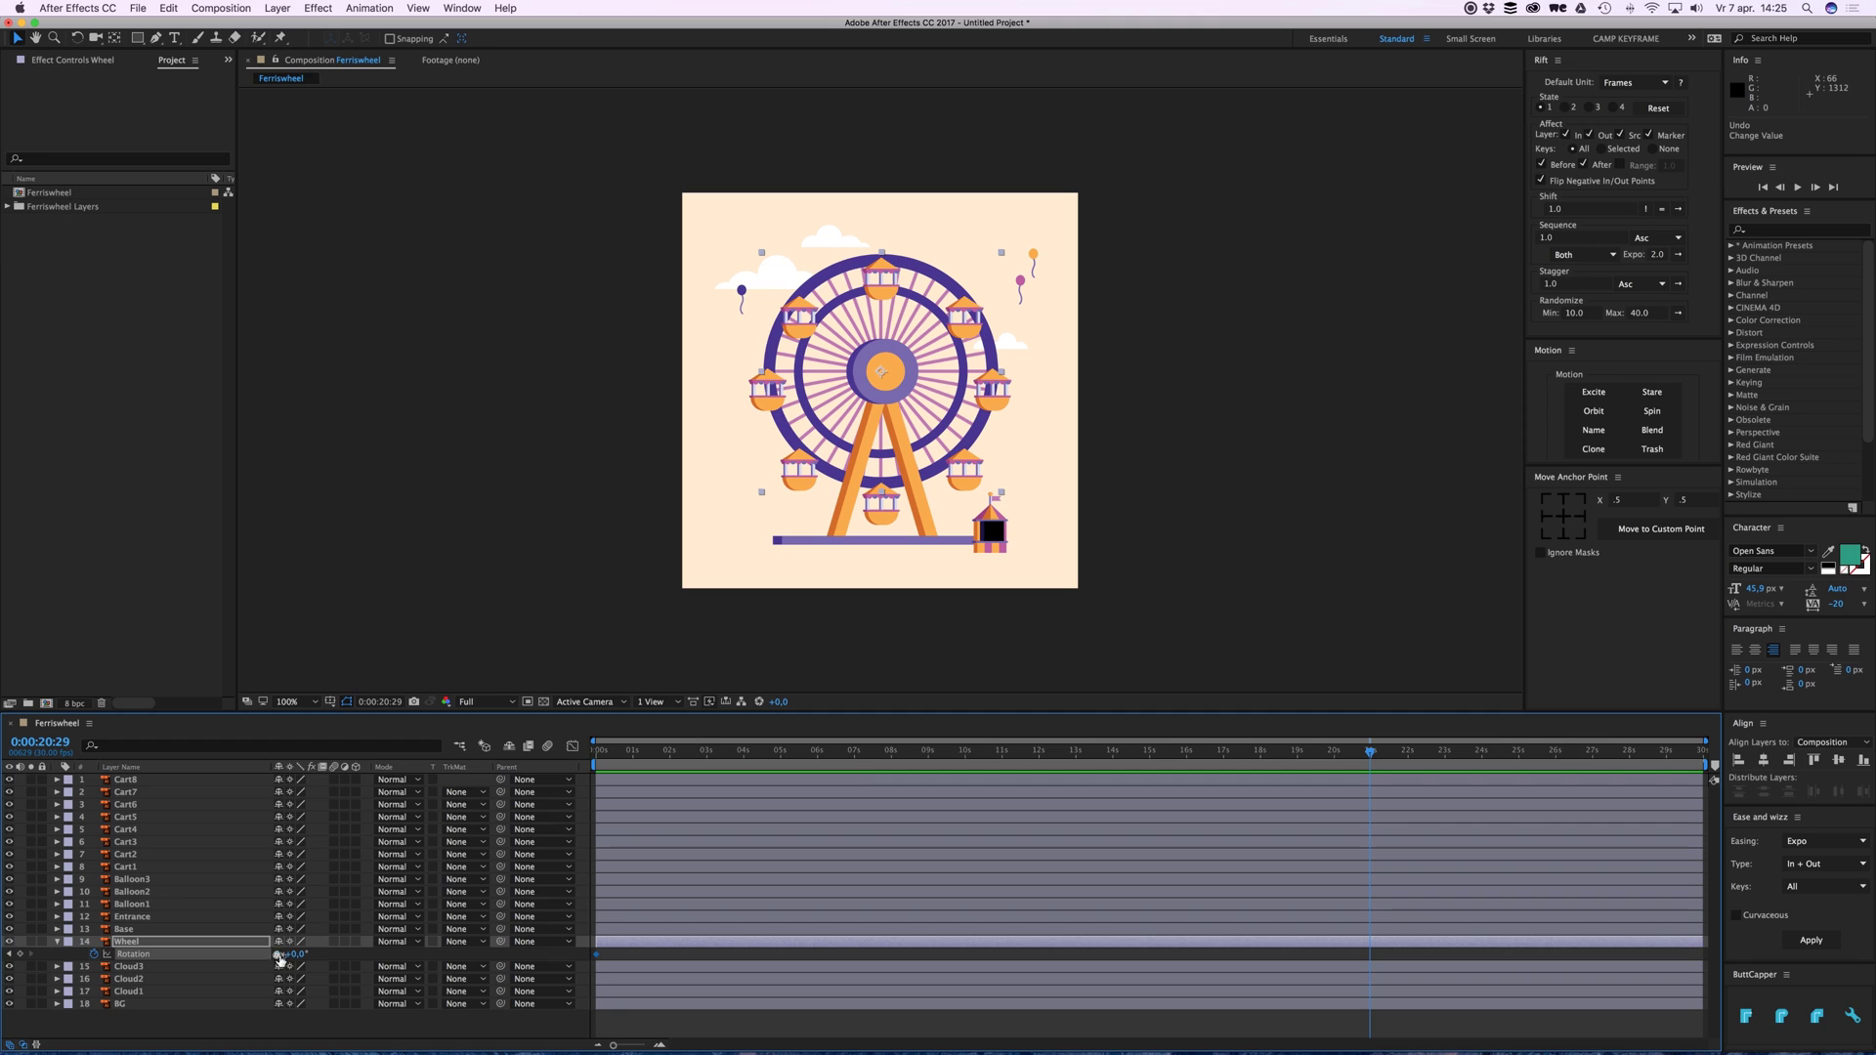
click(280, 954)
text(1)
key(Return)
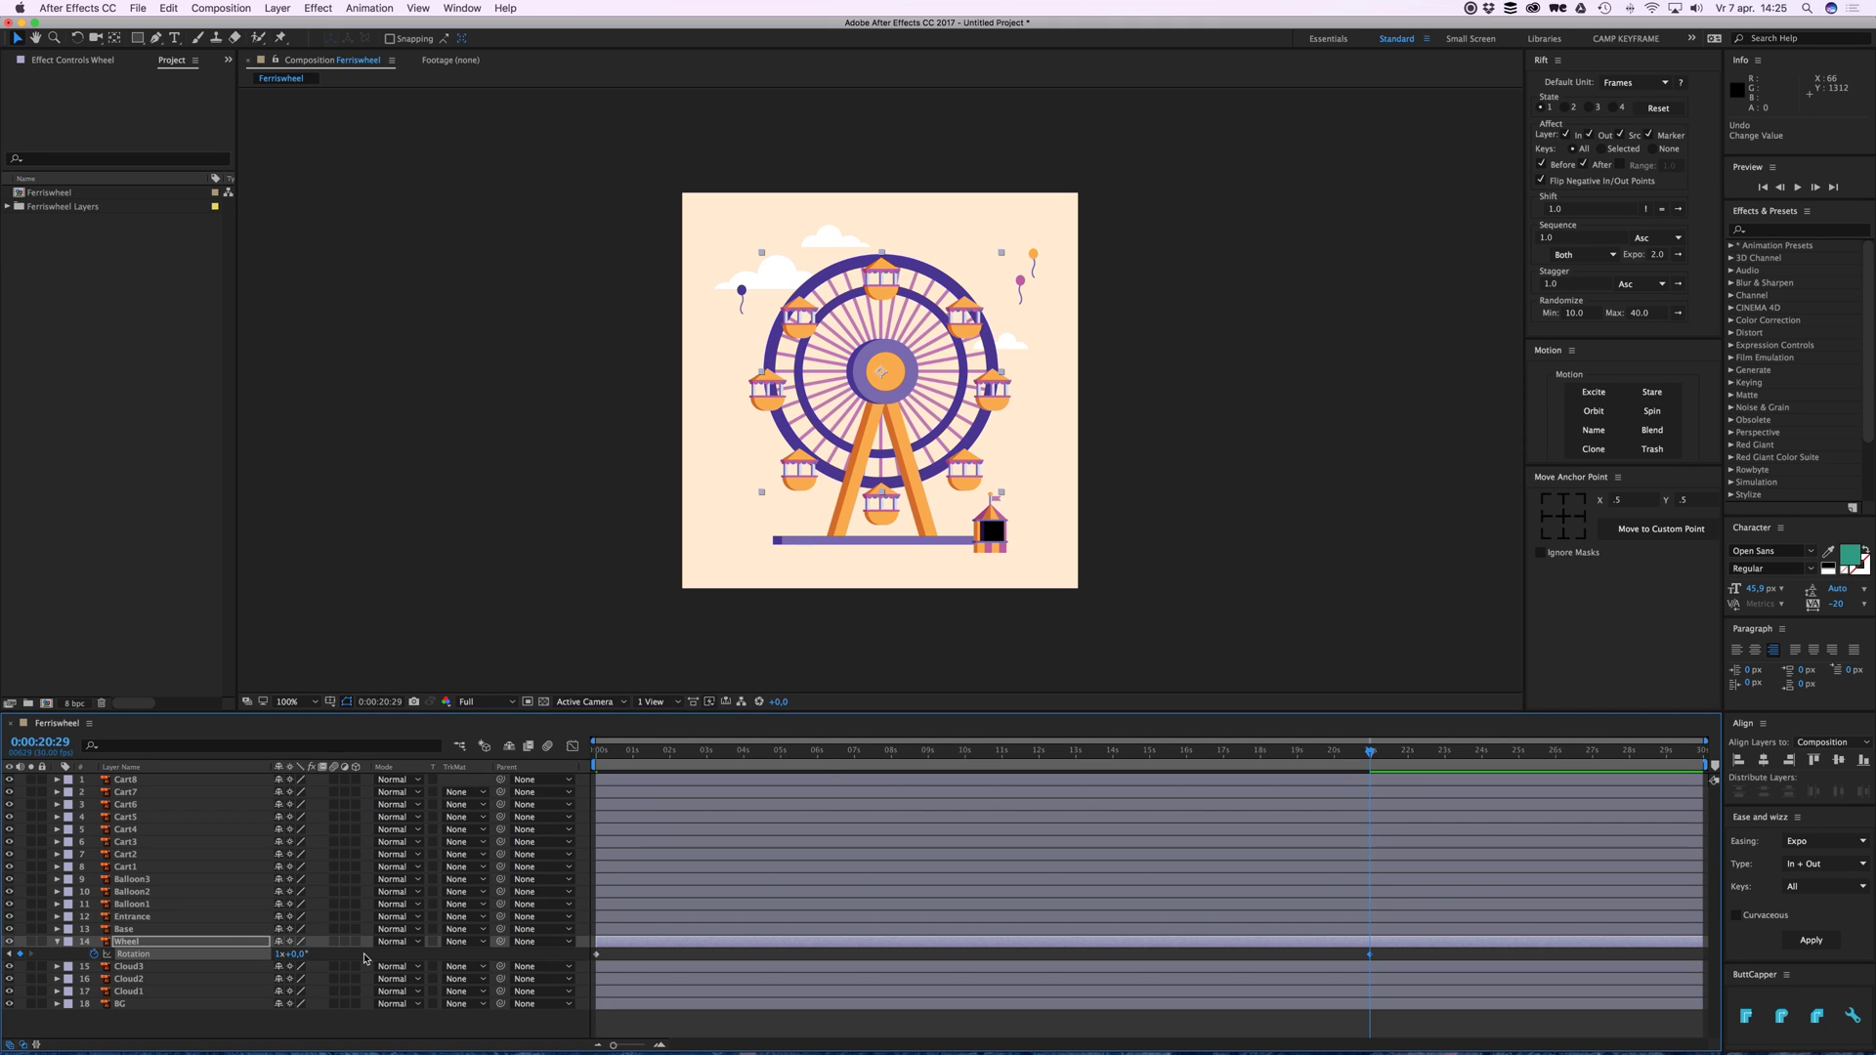
key(space)
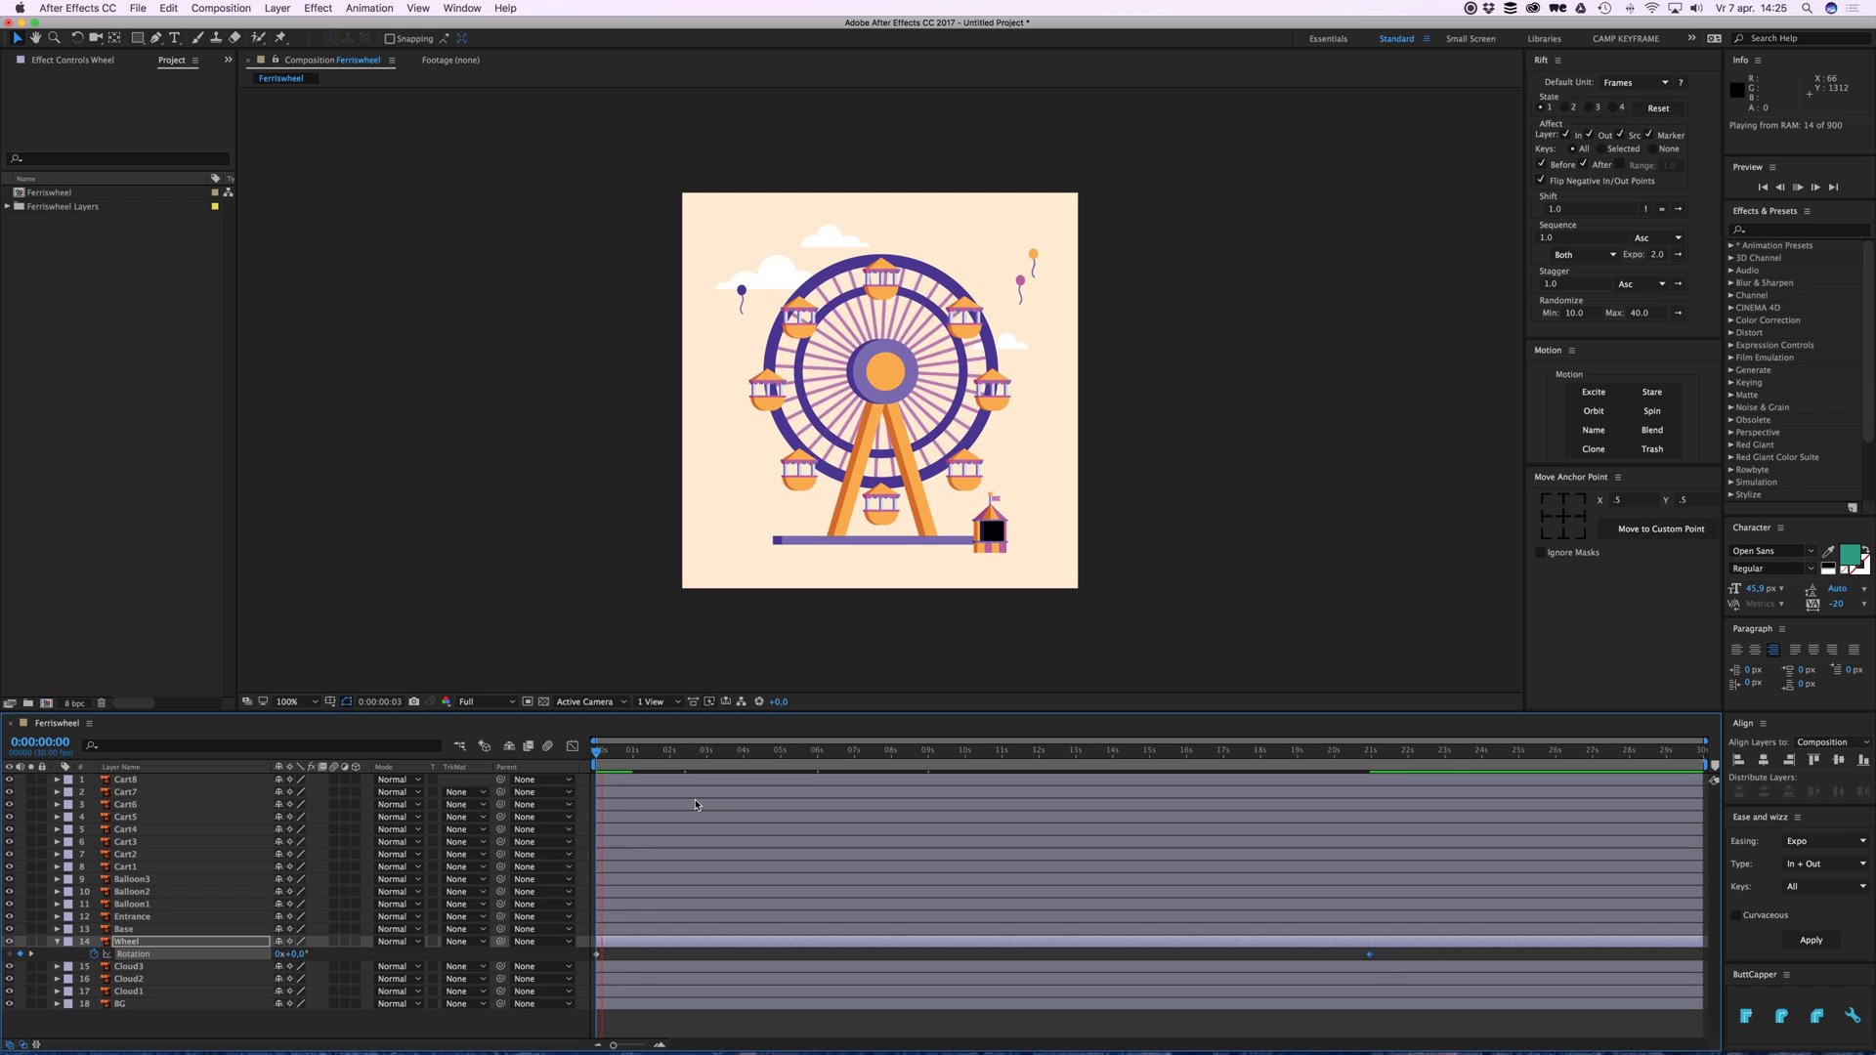
click(705, 954)
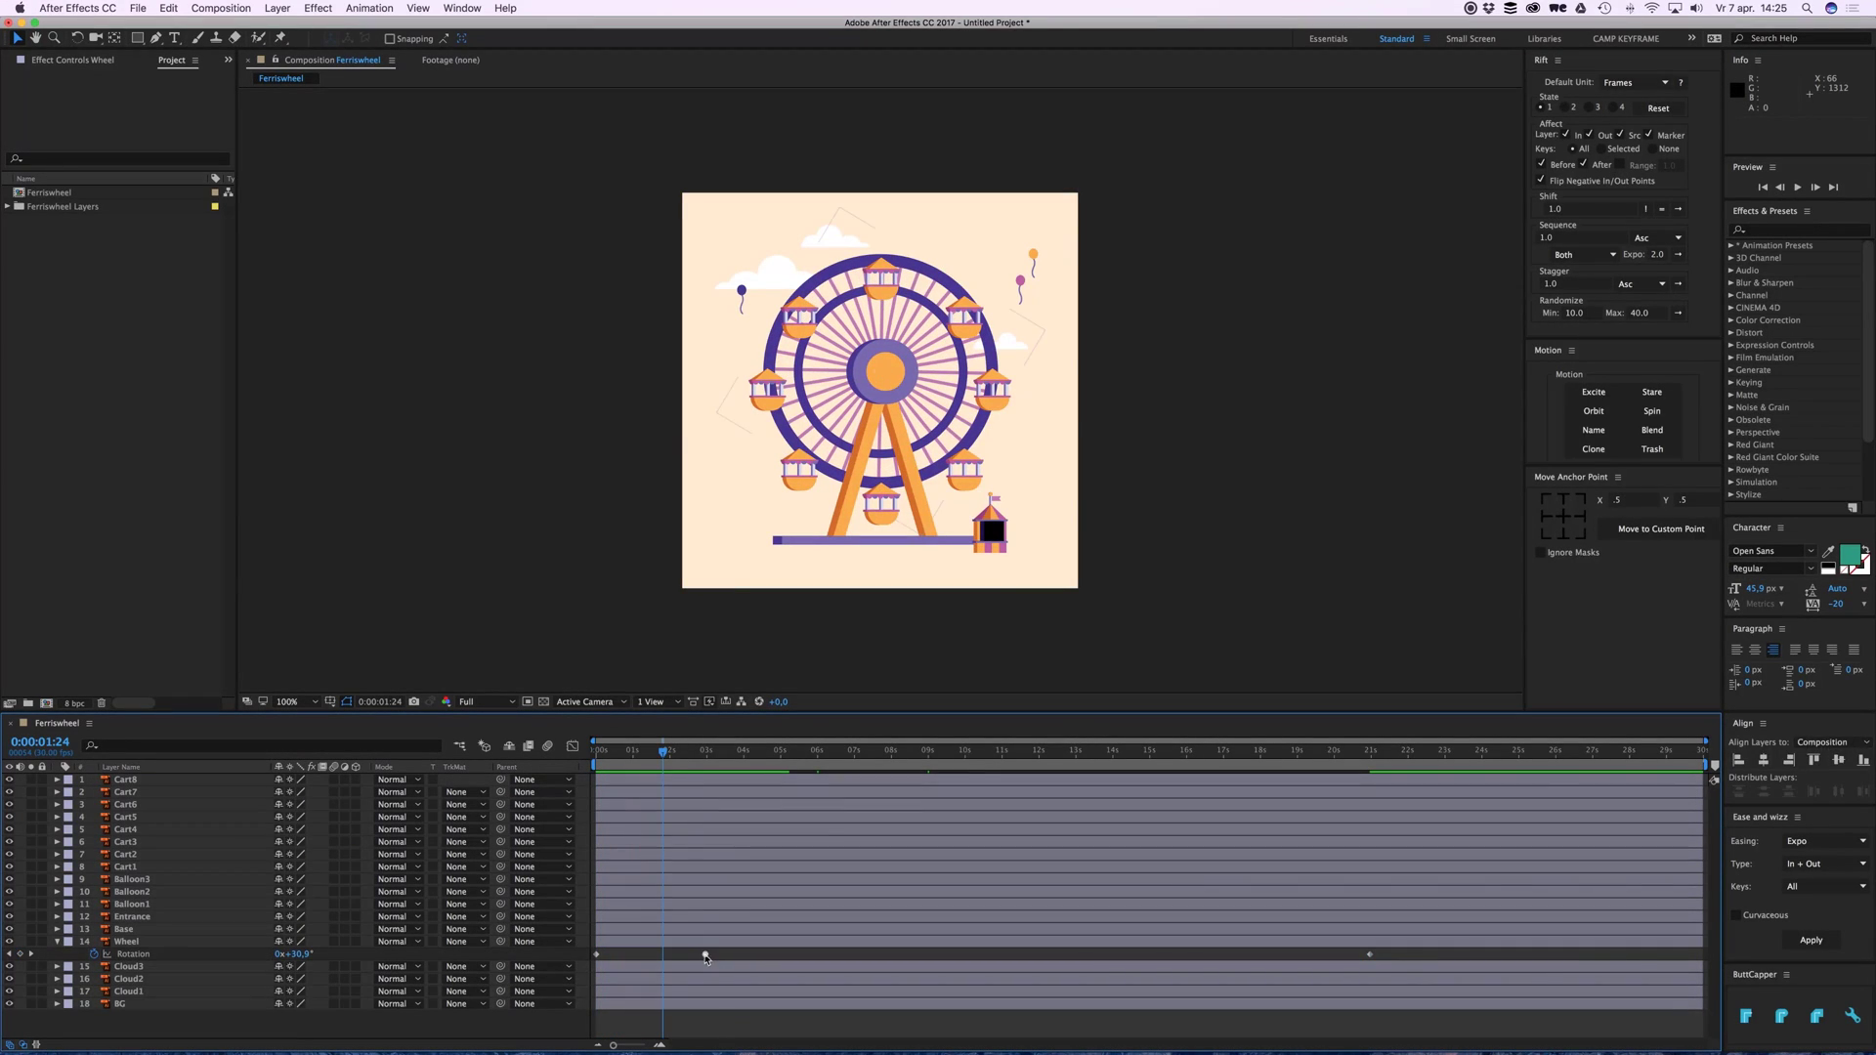
Show Cart1's Rotation at frame 0, undoing a trial turn so it stays 0x+0.0.
key(Home)
click(879, 282)
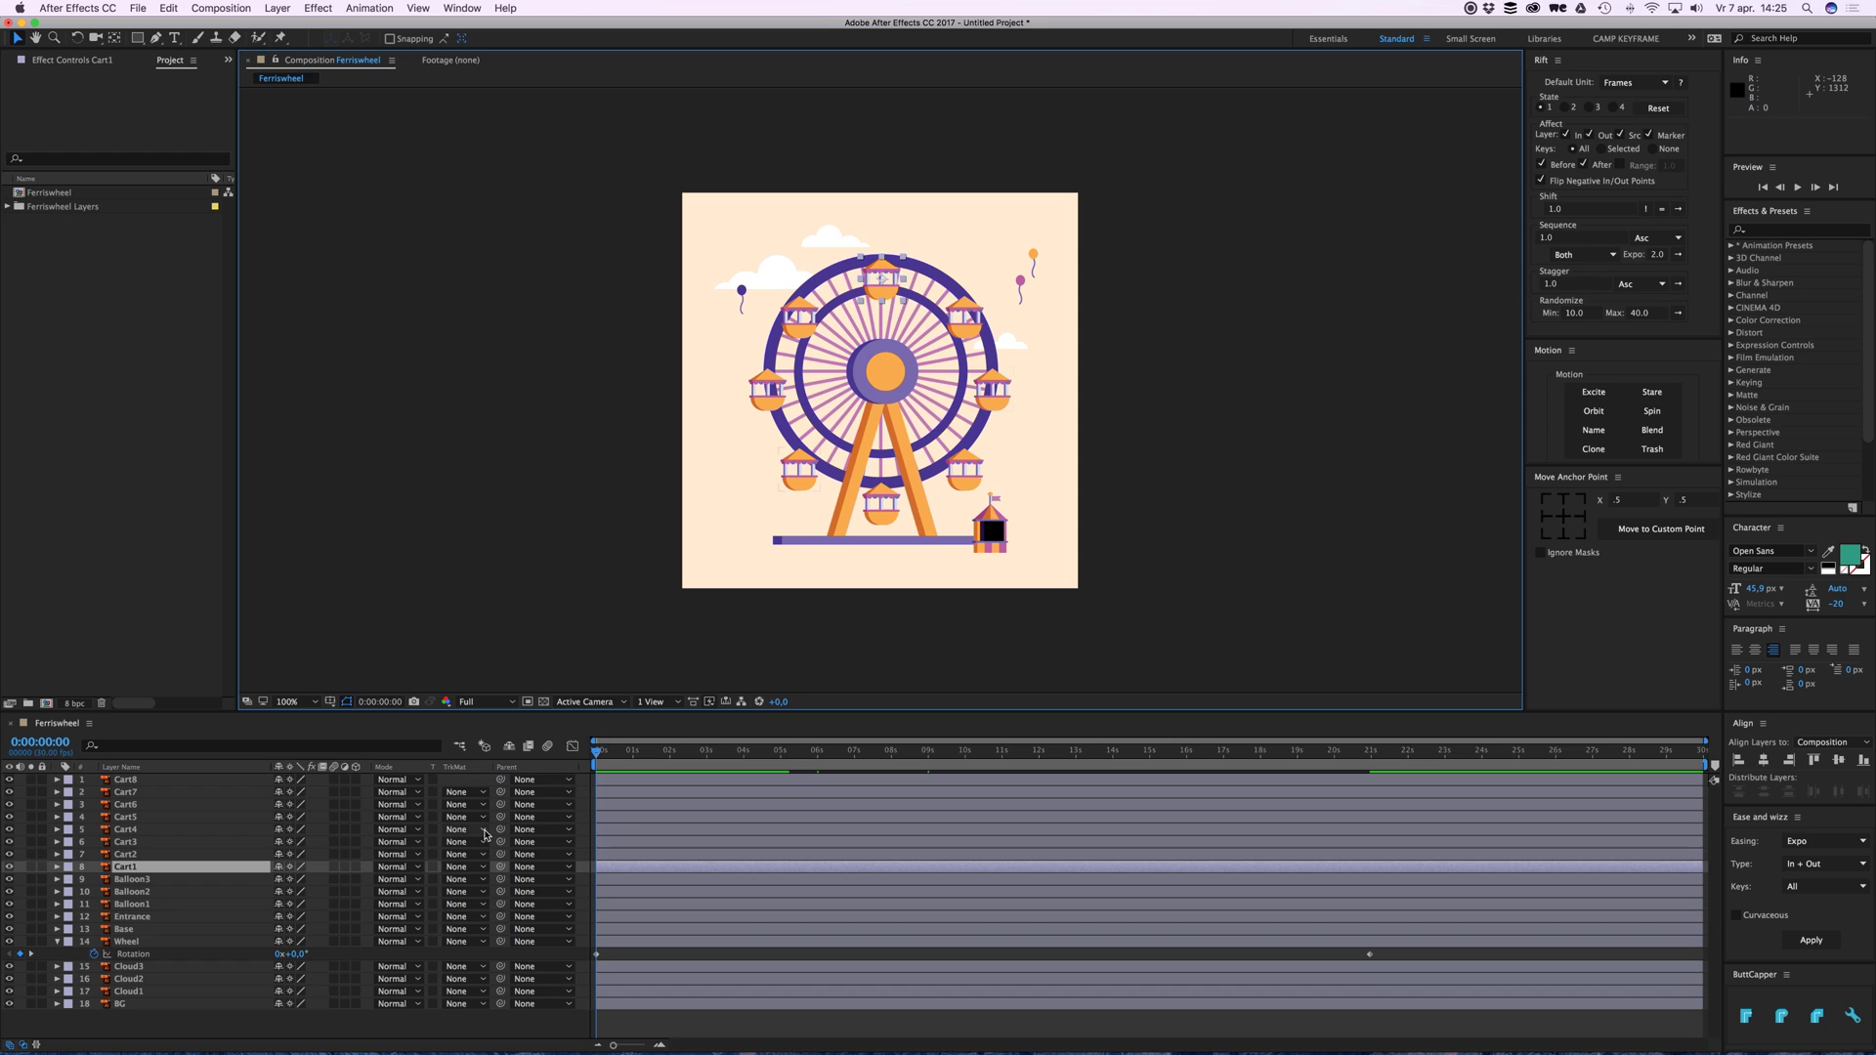
key(r)
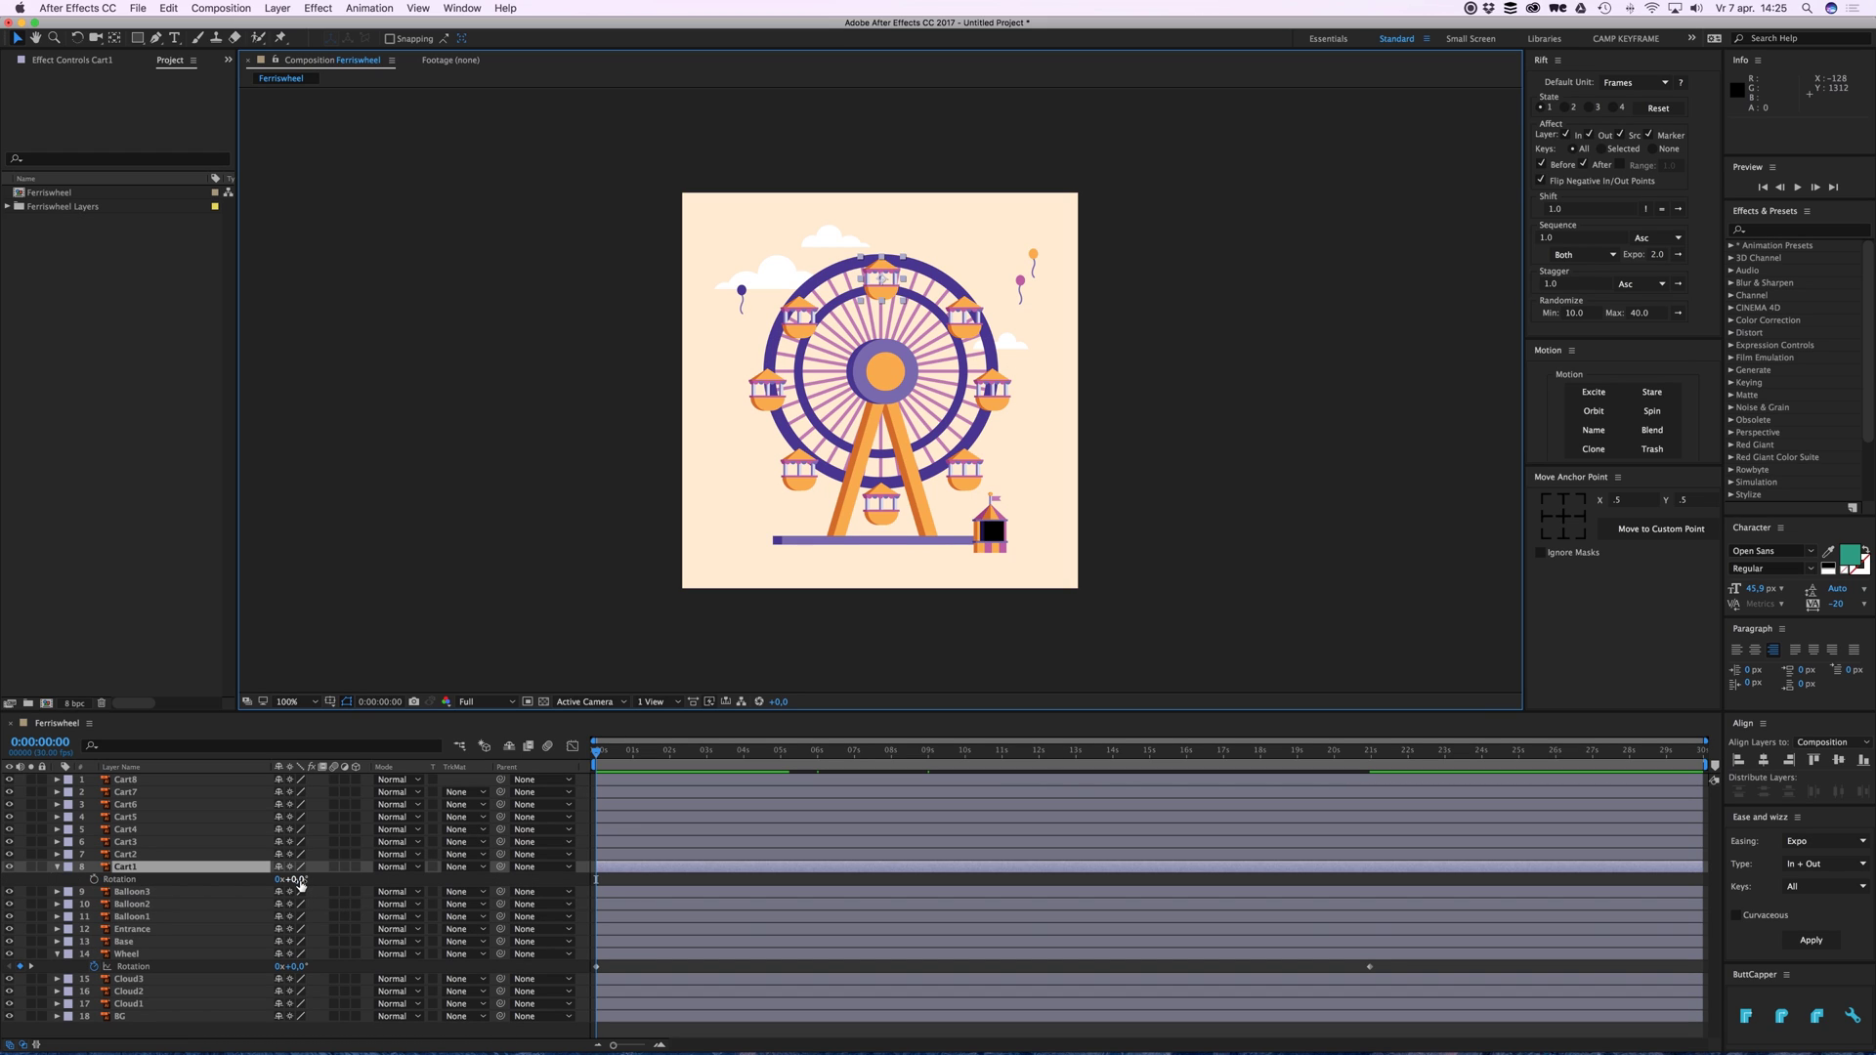
drag(301, 884, 406, 890)
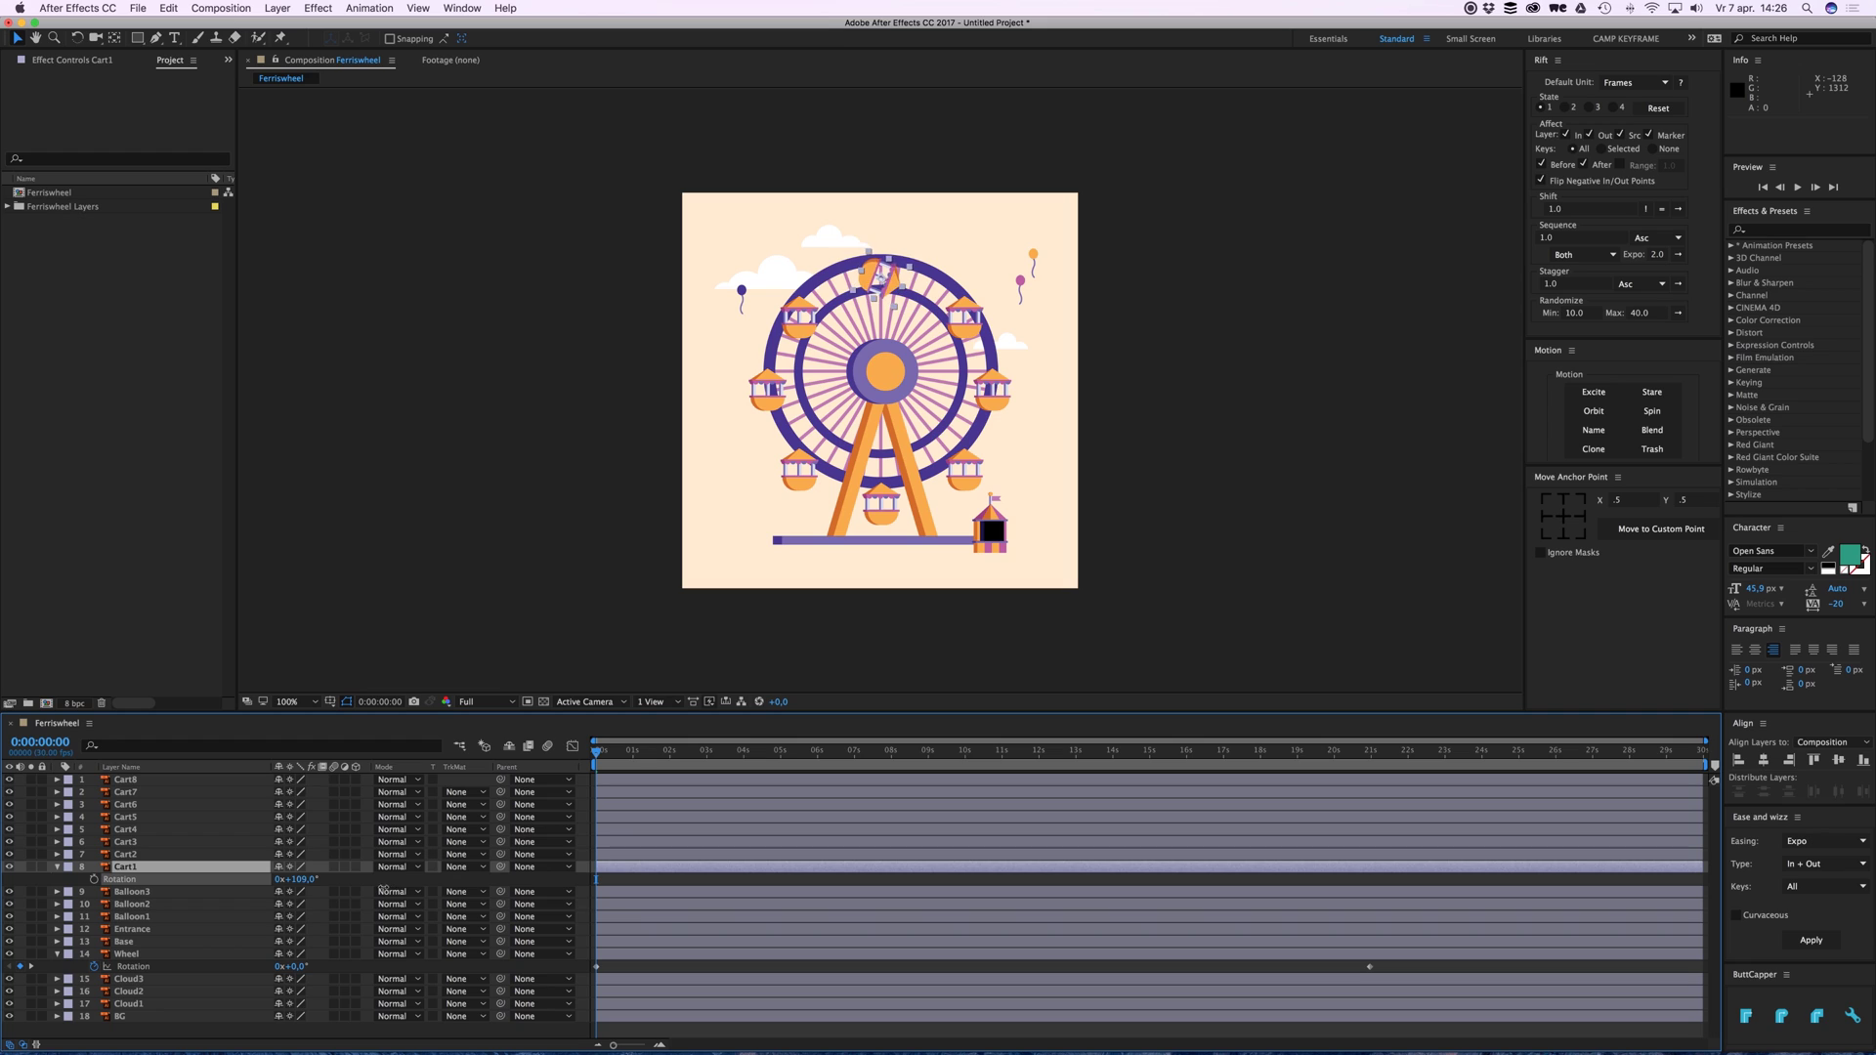
key(cmd+z)
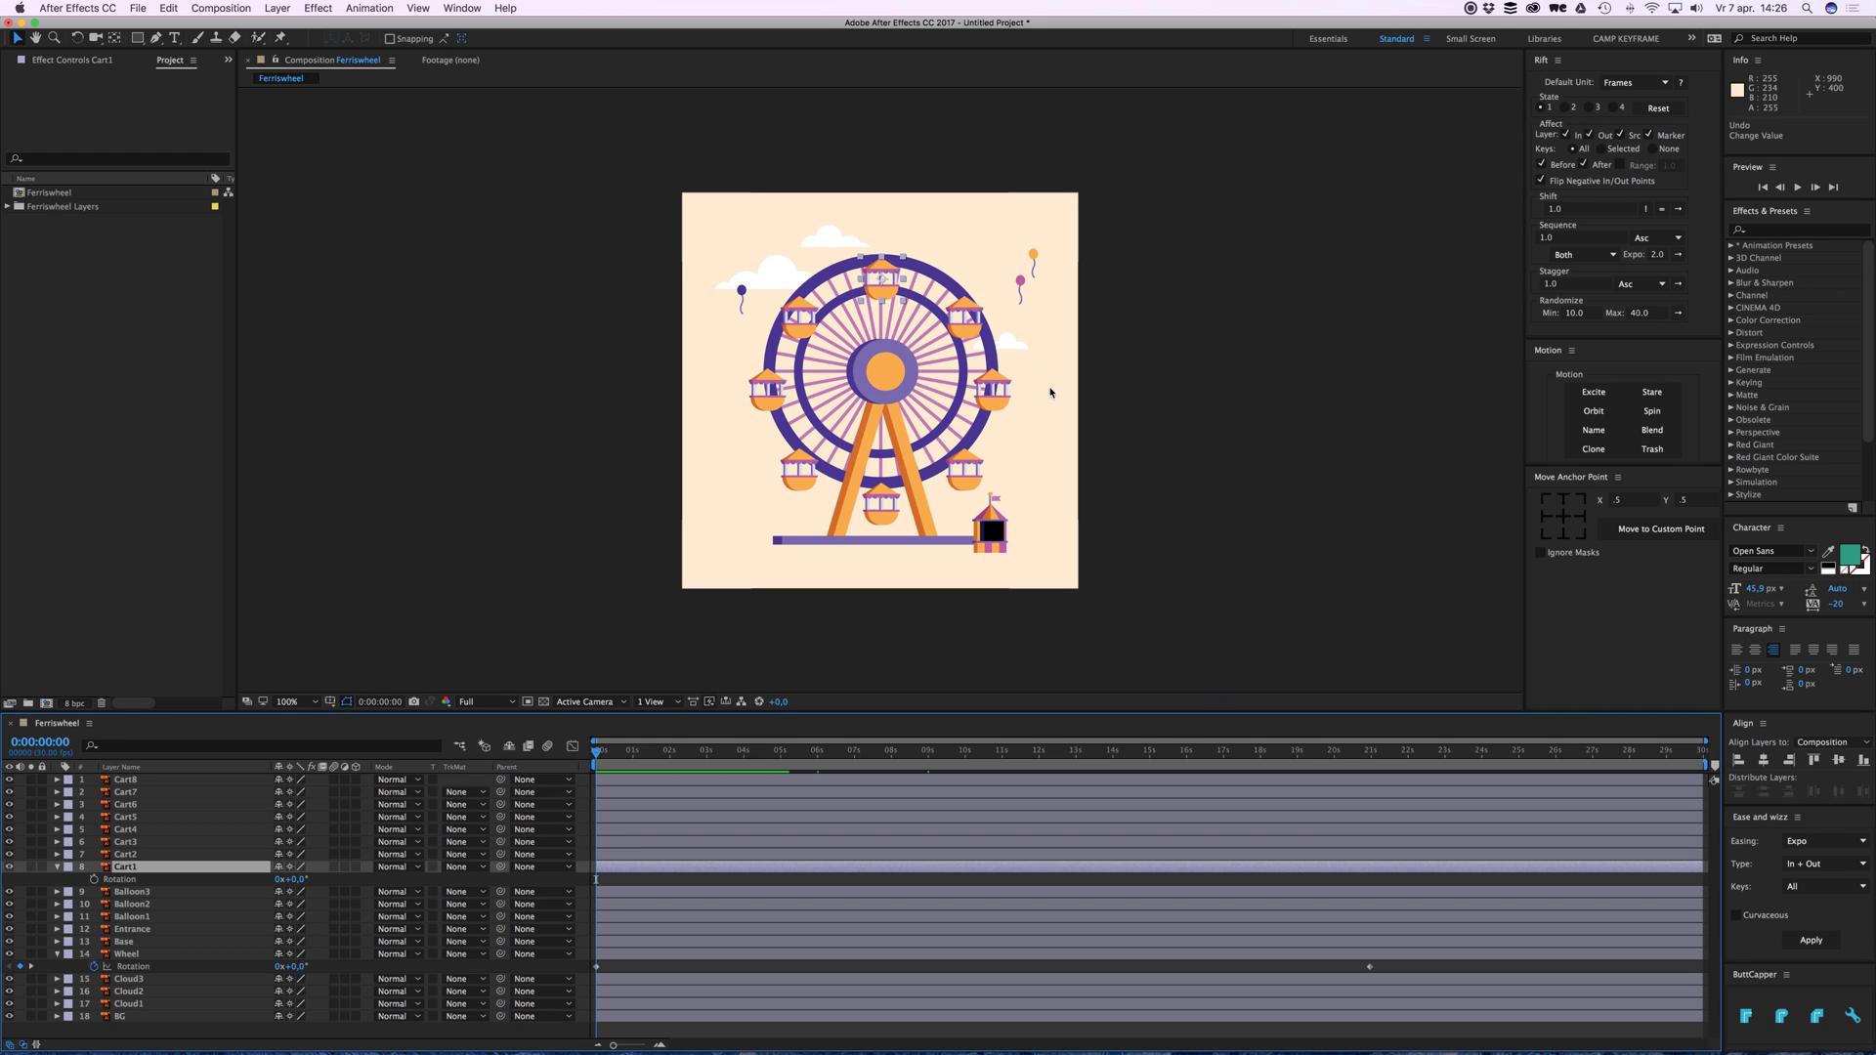
Select all eight cart layers, then deselect everything.
click(619, 884)
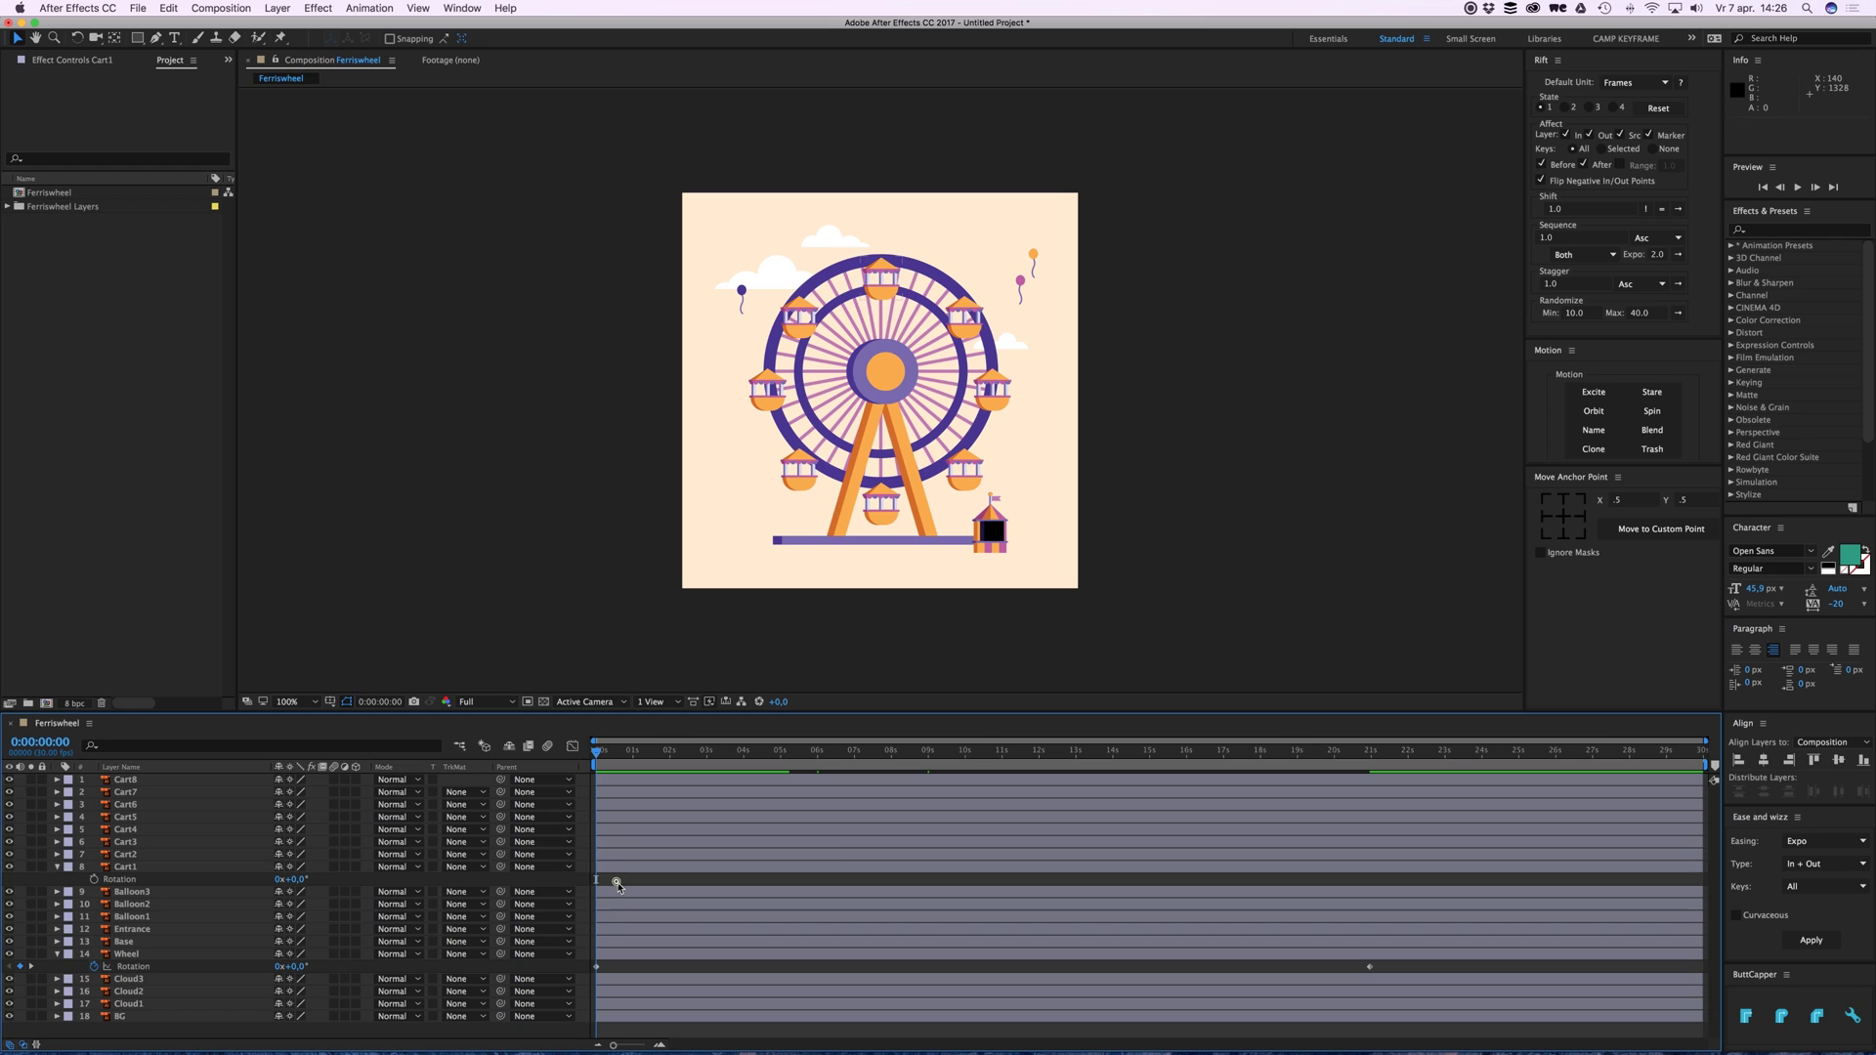
click(624, 864)
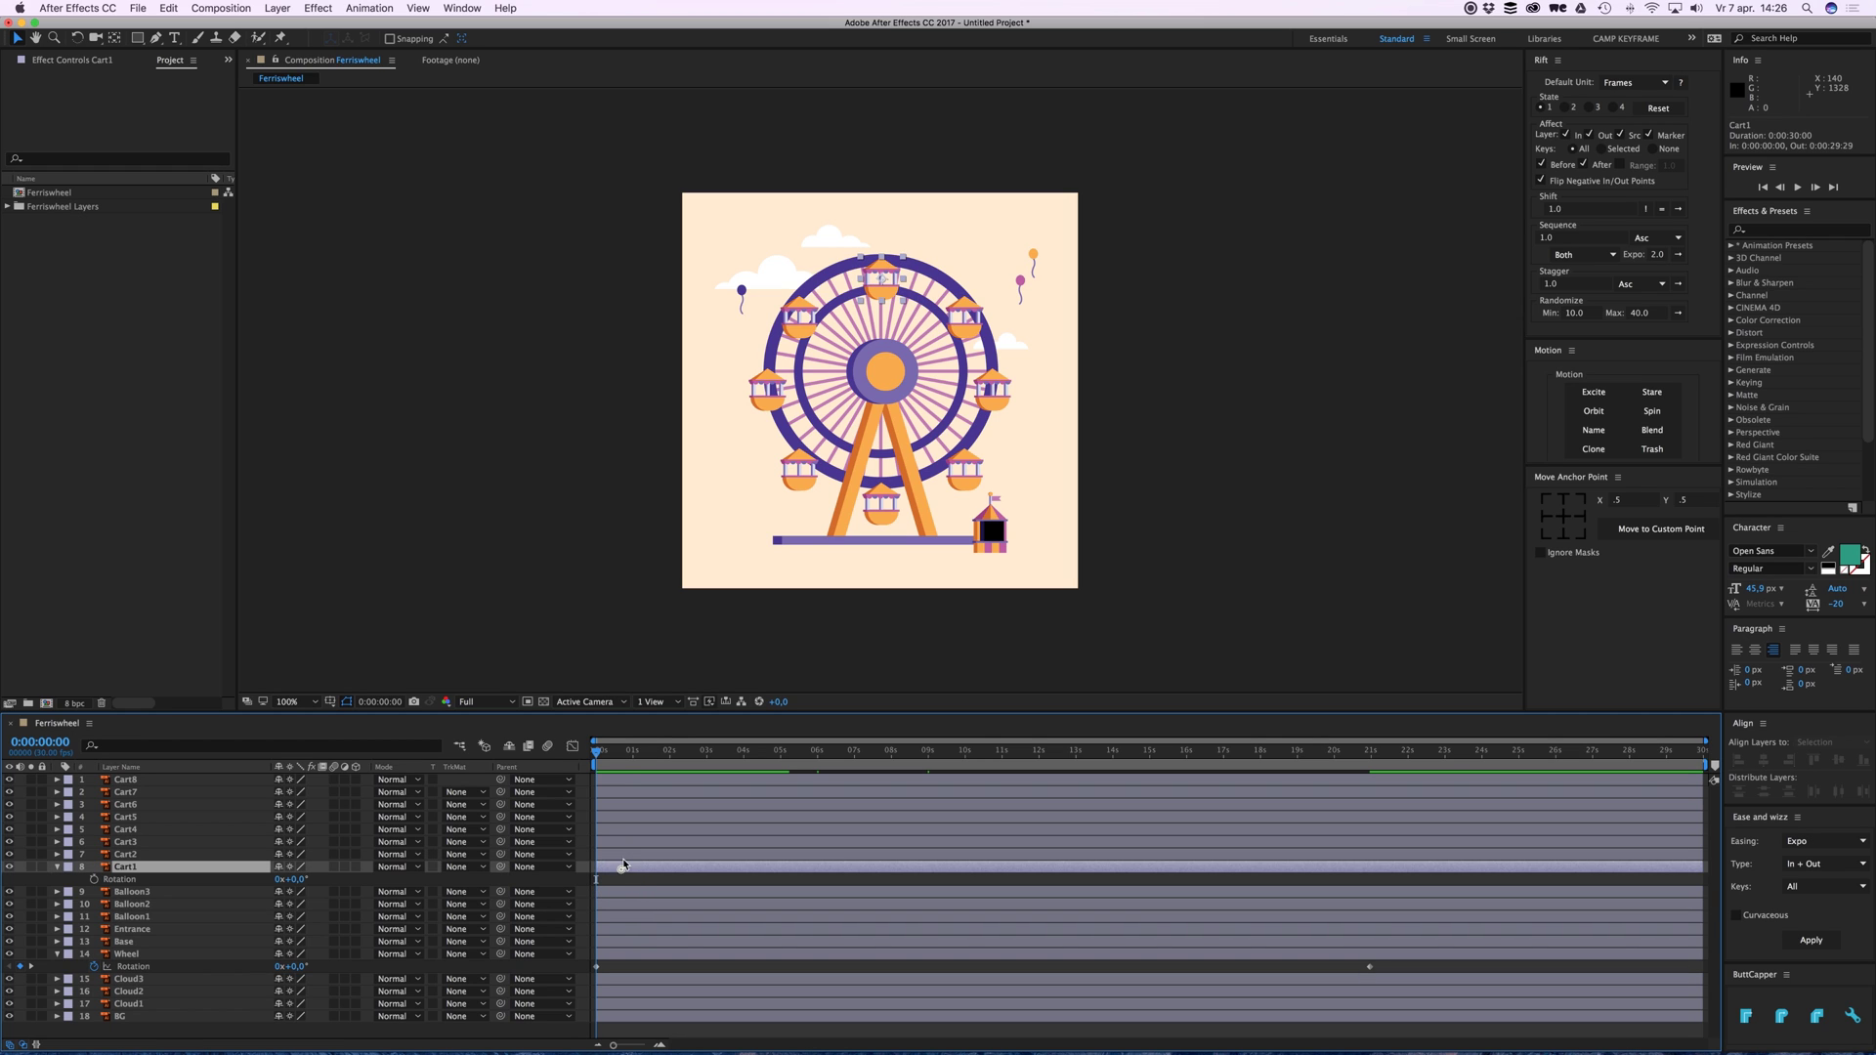
shift+click(617, 779)
click(534, 628)
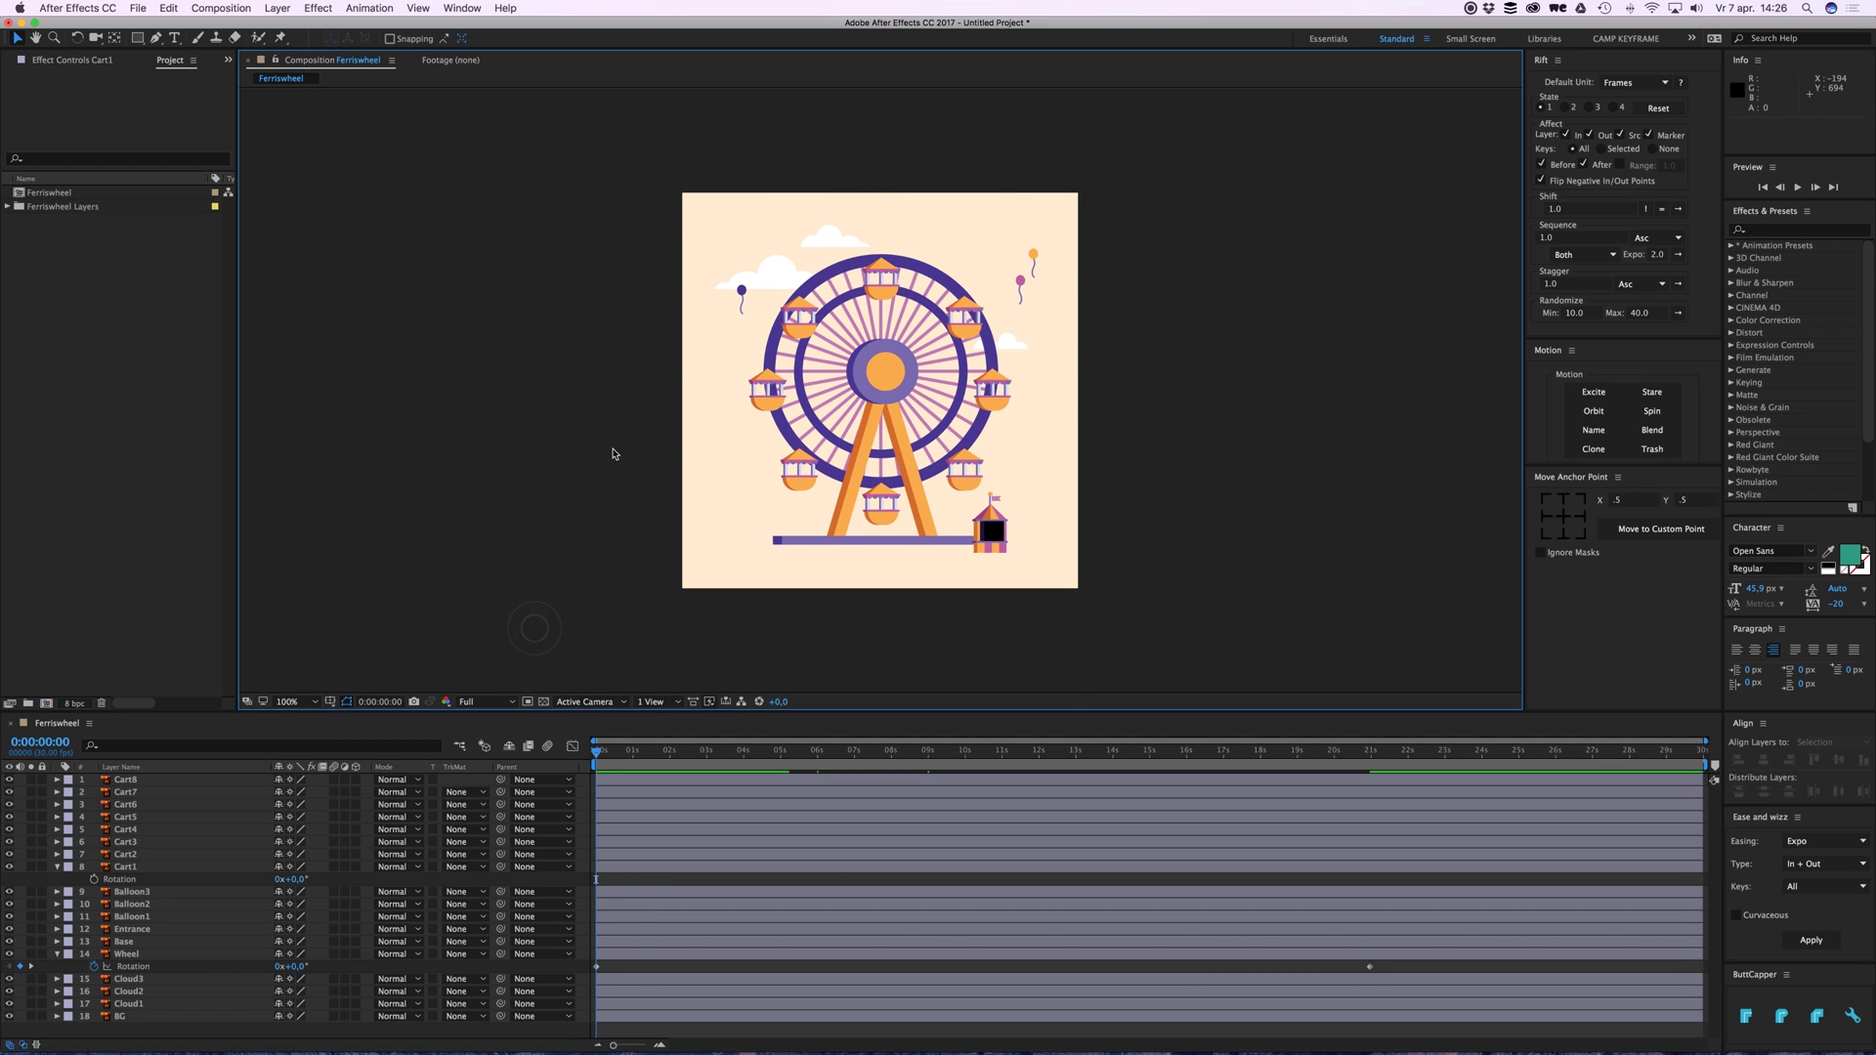
Zoom the viewer to 200% and select the top cart, Cart1.
key(.)
scroll(735, 559, up, 3)
scroll(735, 559, up, 1)
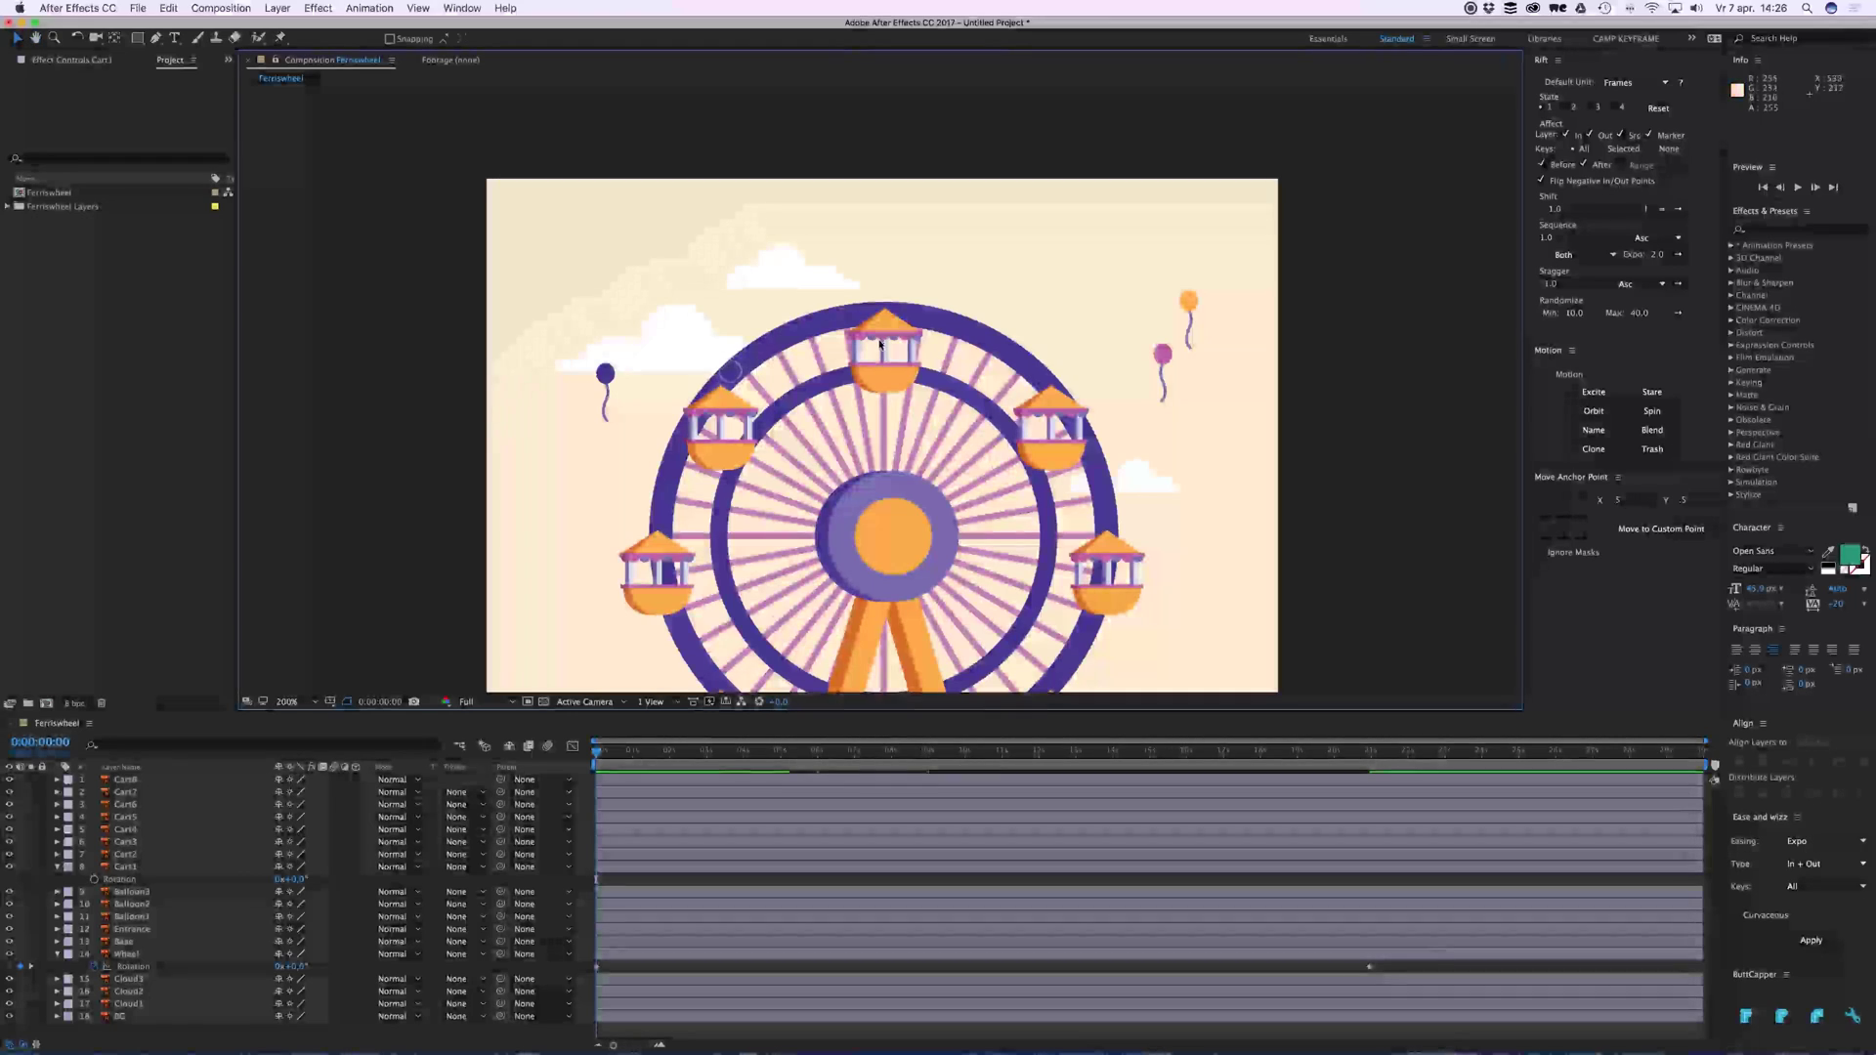
key(v)
click(879, 314)
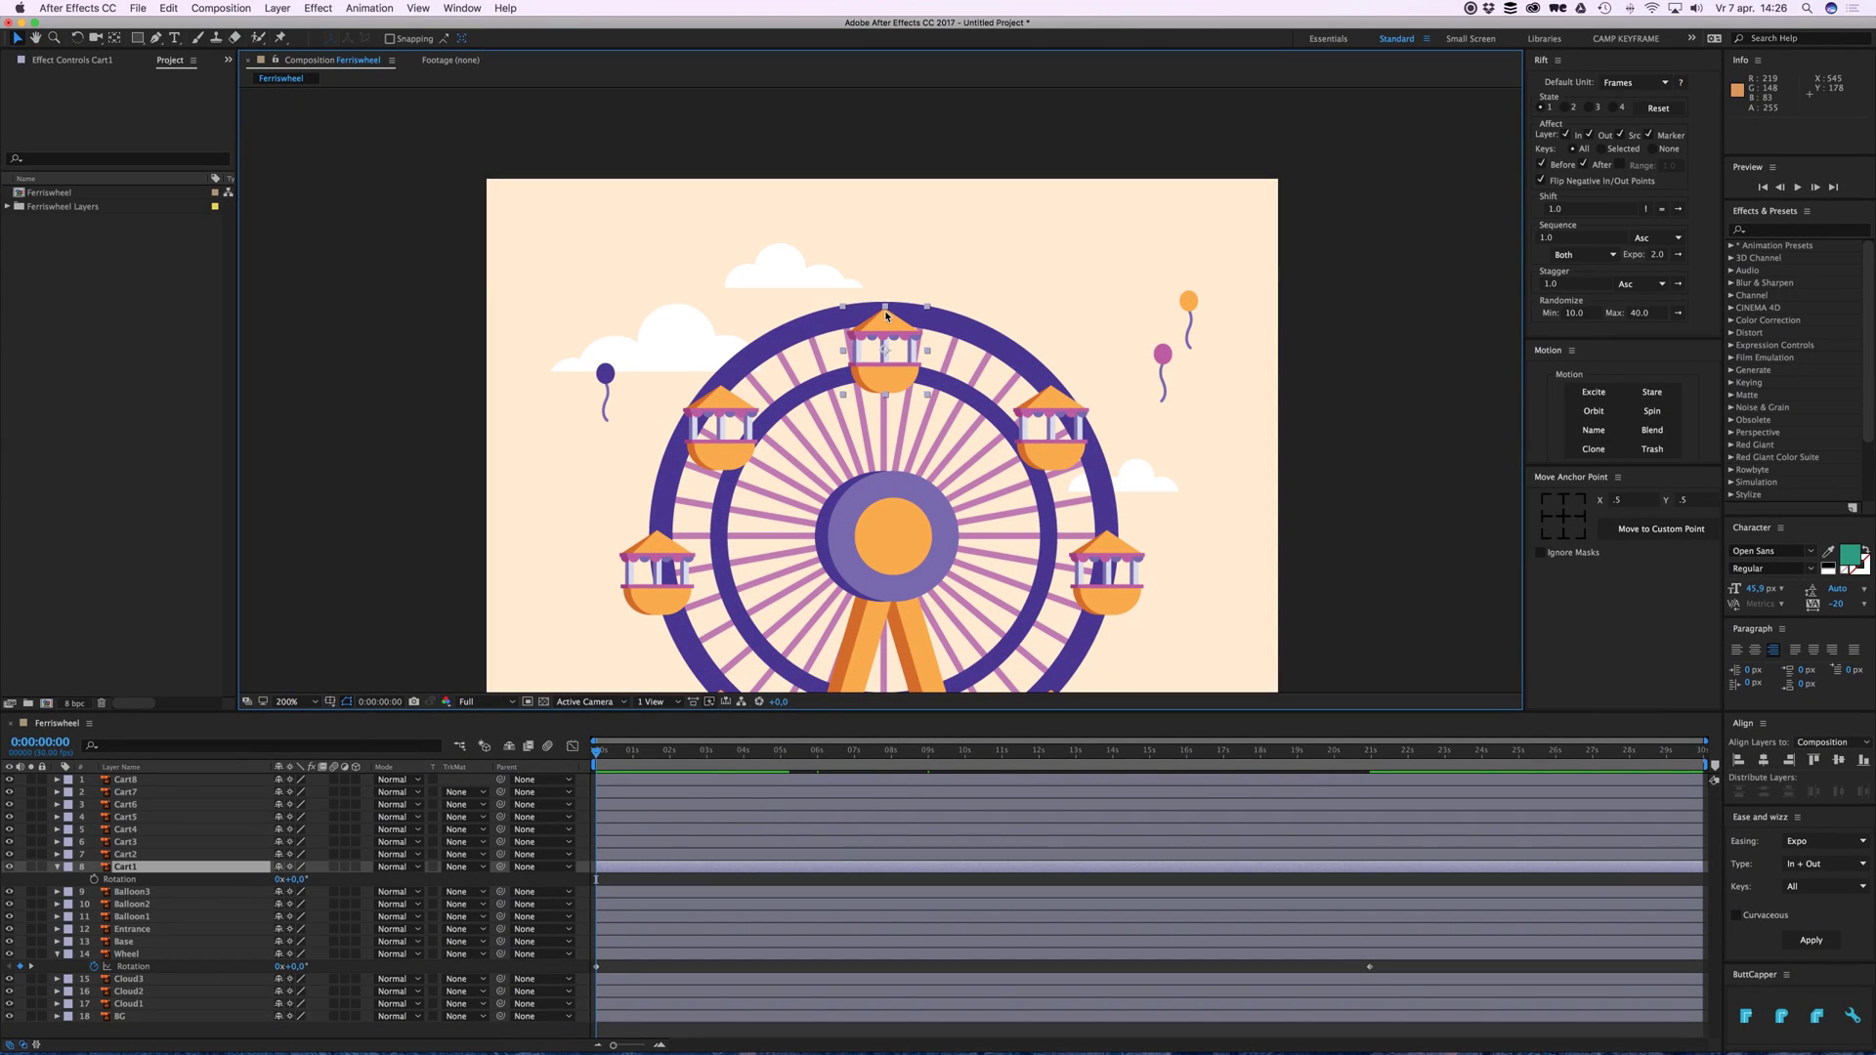
Move Cart1's anchor point up to its top hanging point and undo a trial swing.
click(119, 44)
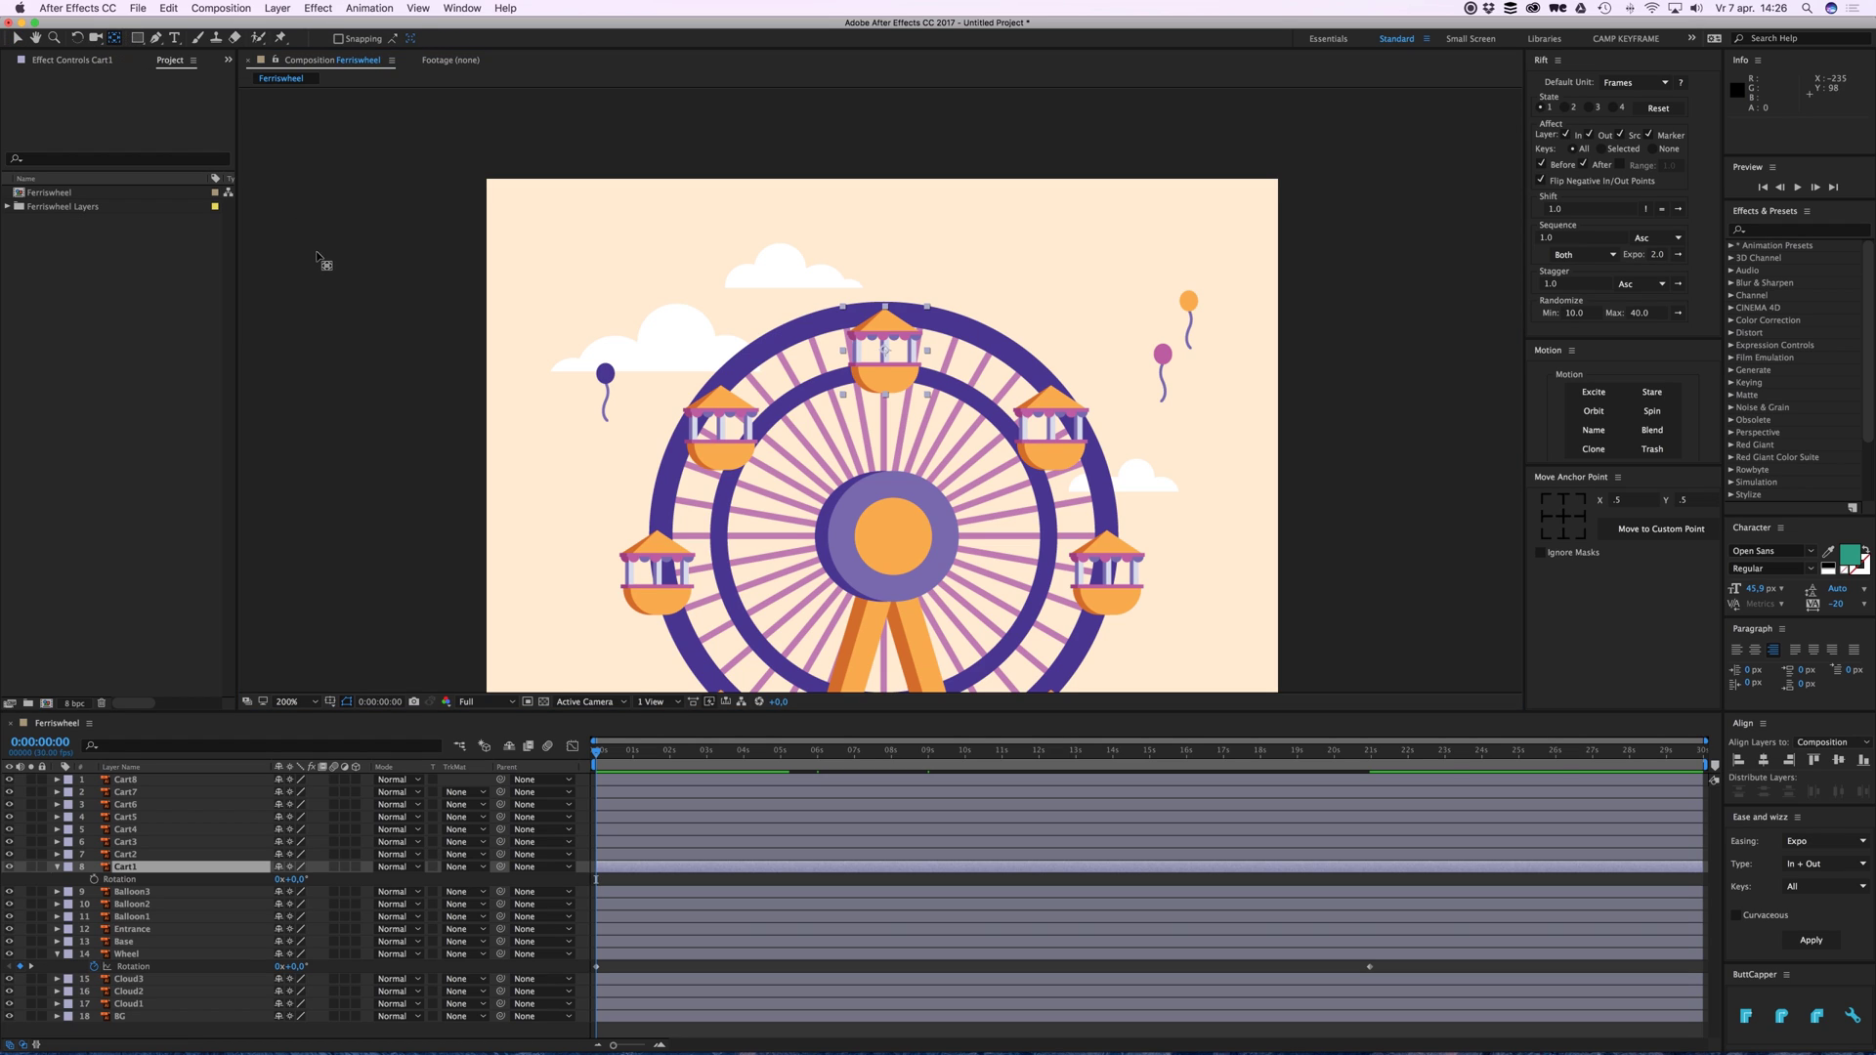
drag(884, 348, 884, 309)
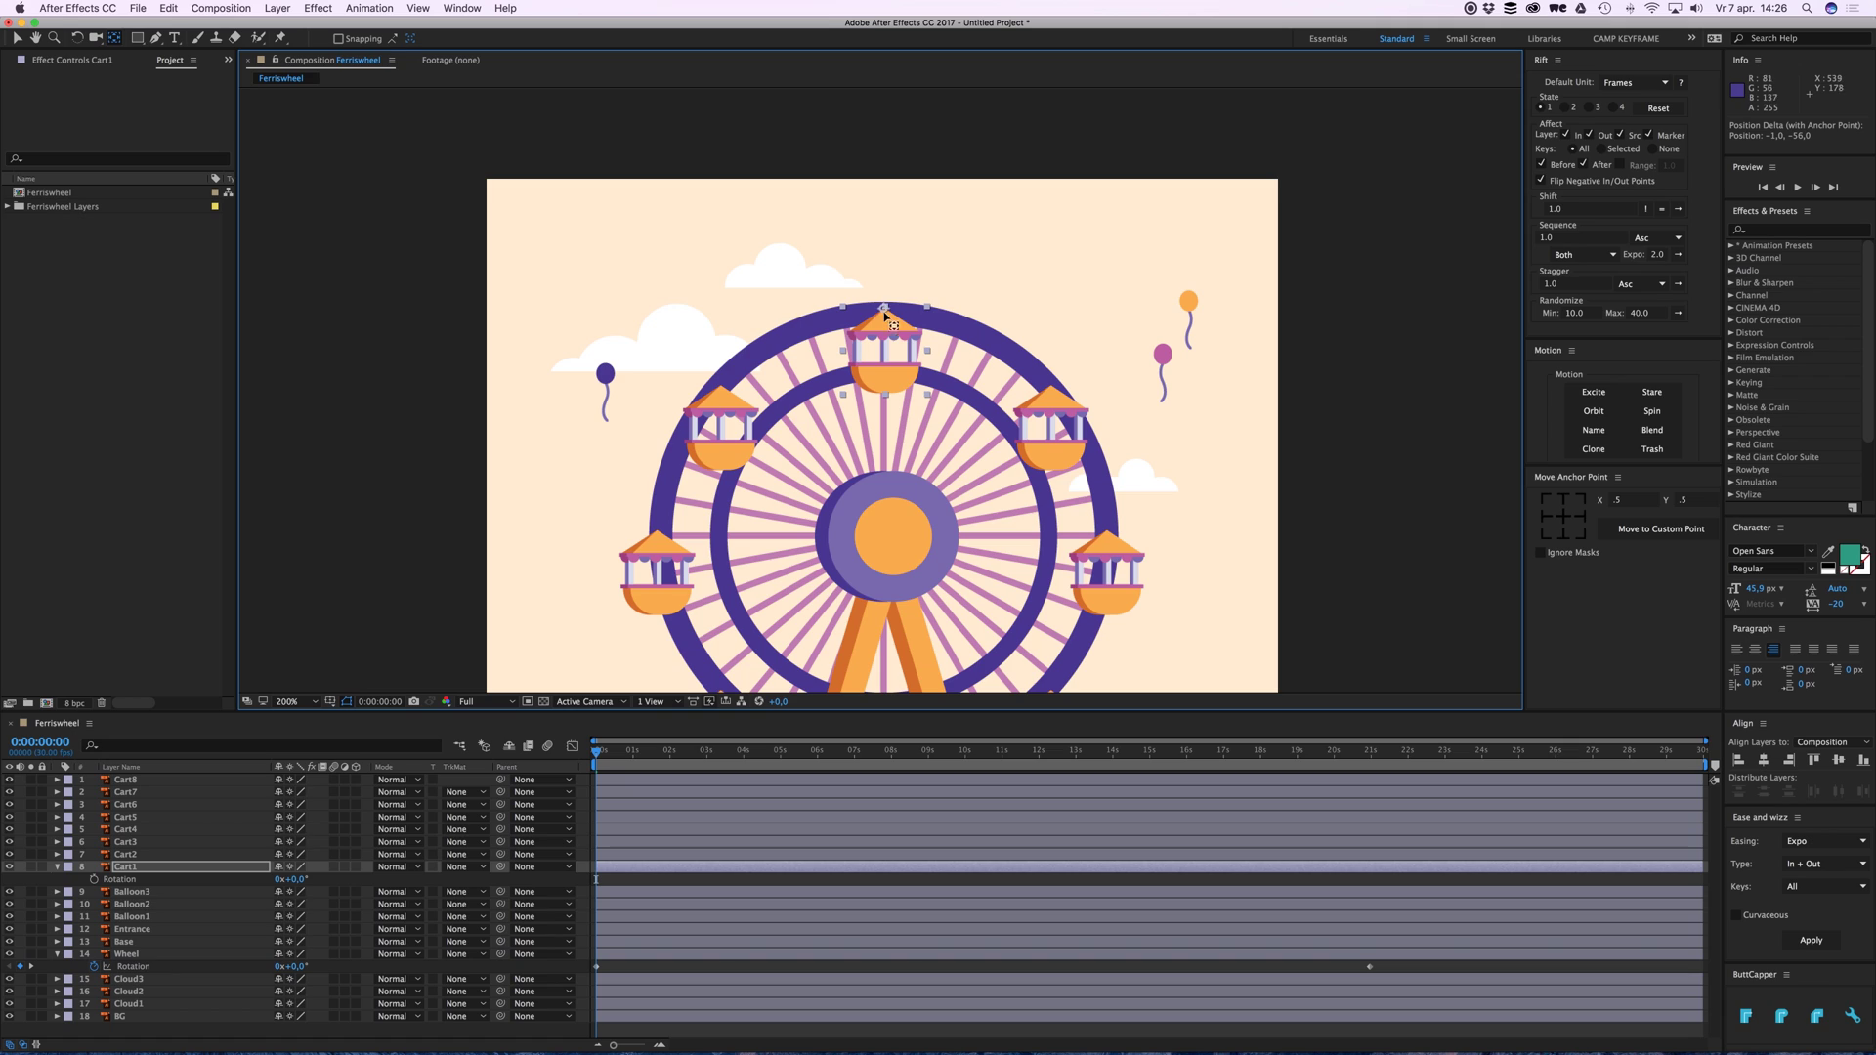
key(w)
drag(887, 387, 826, 381)
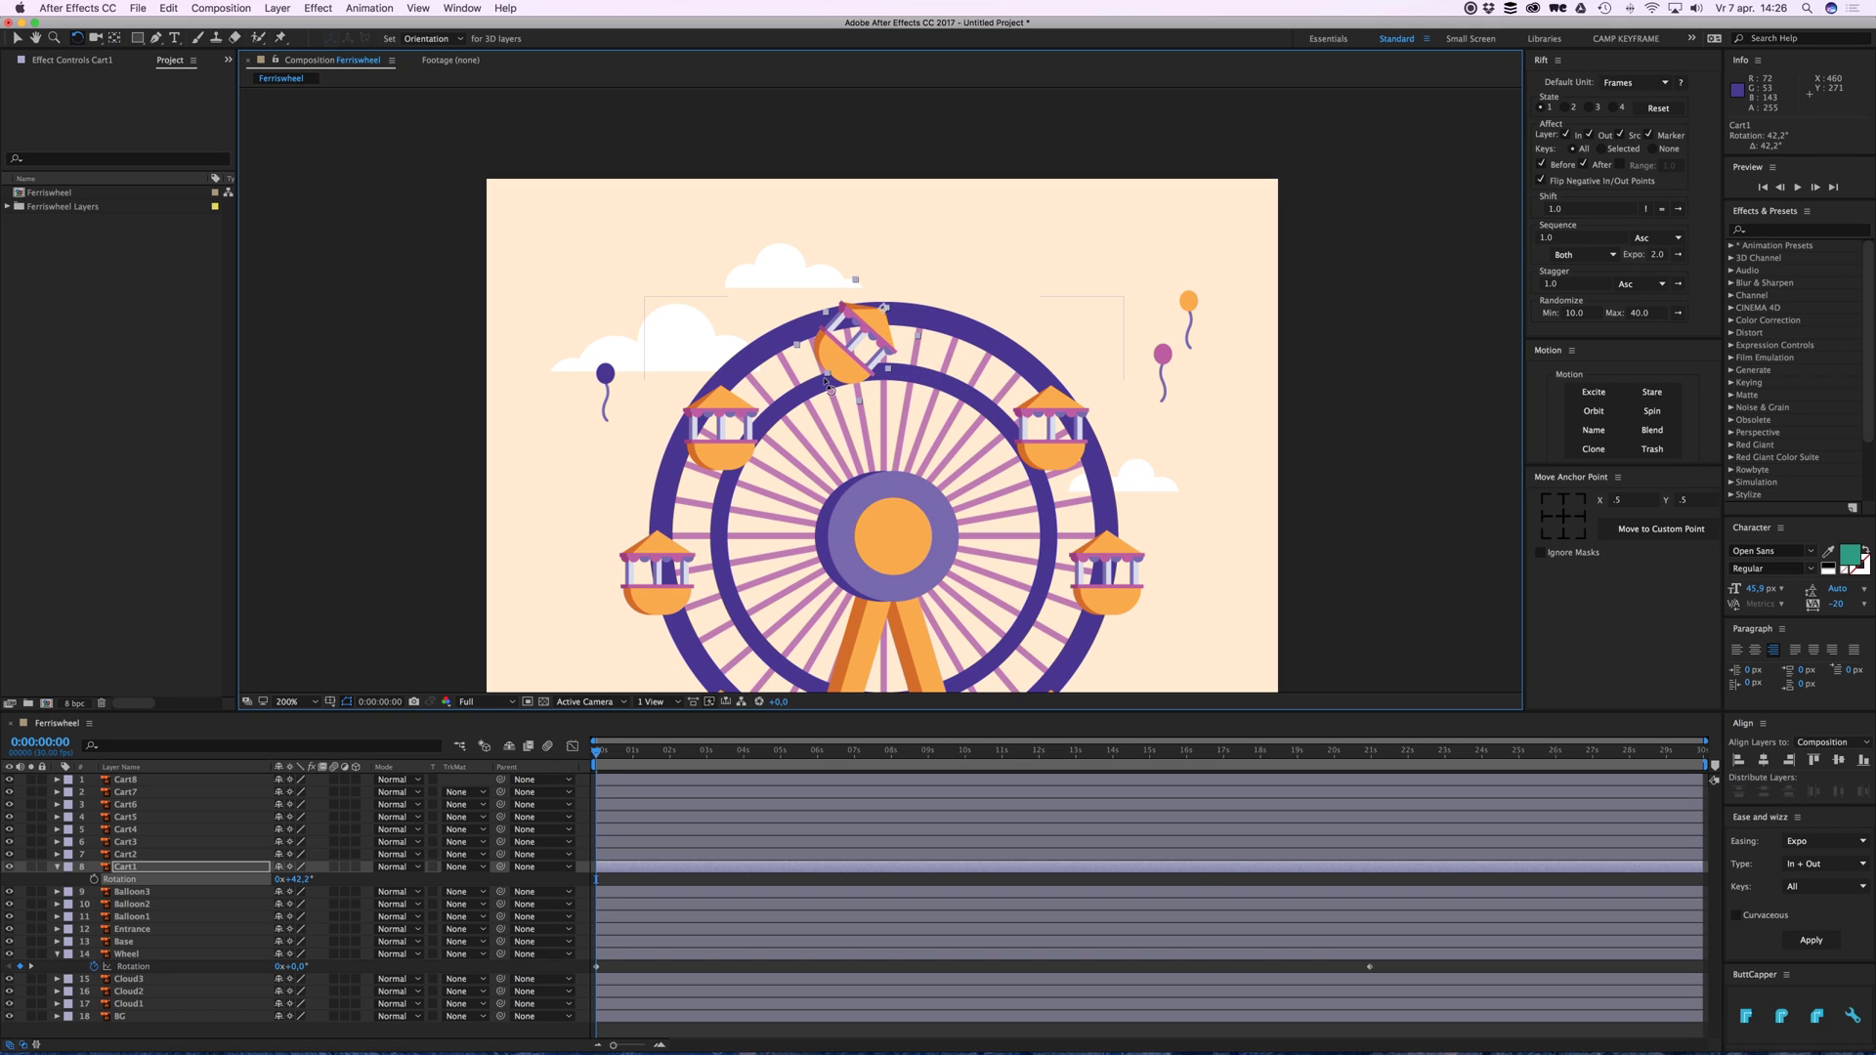
key(super+z)
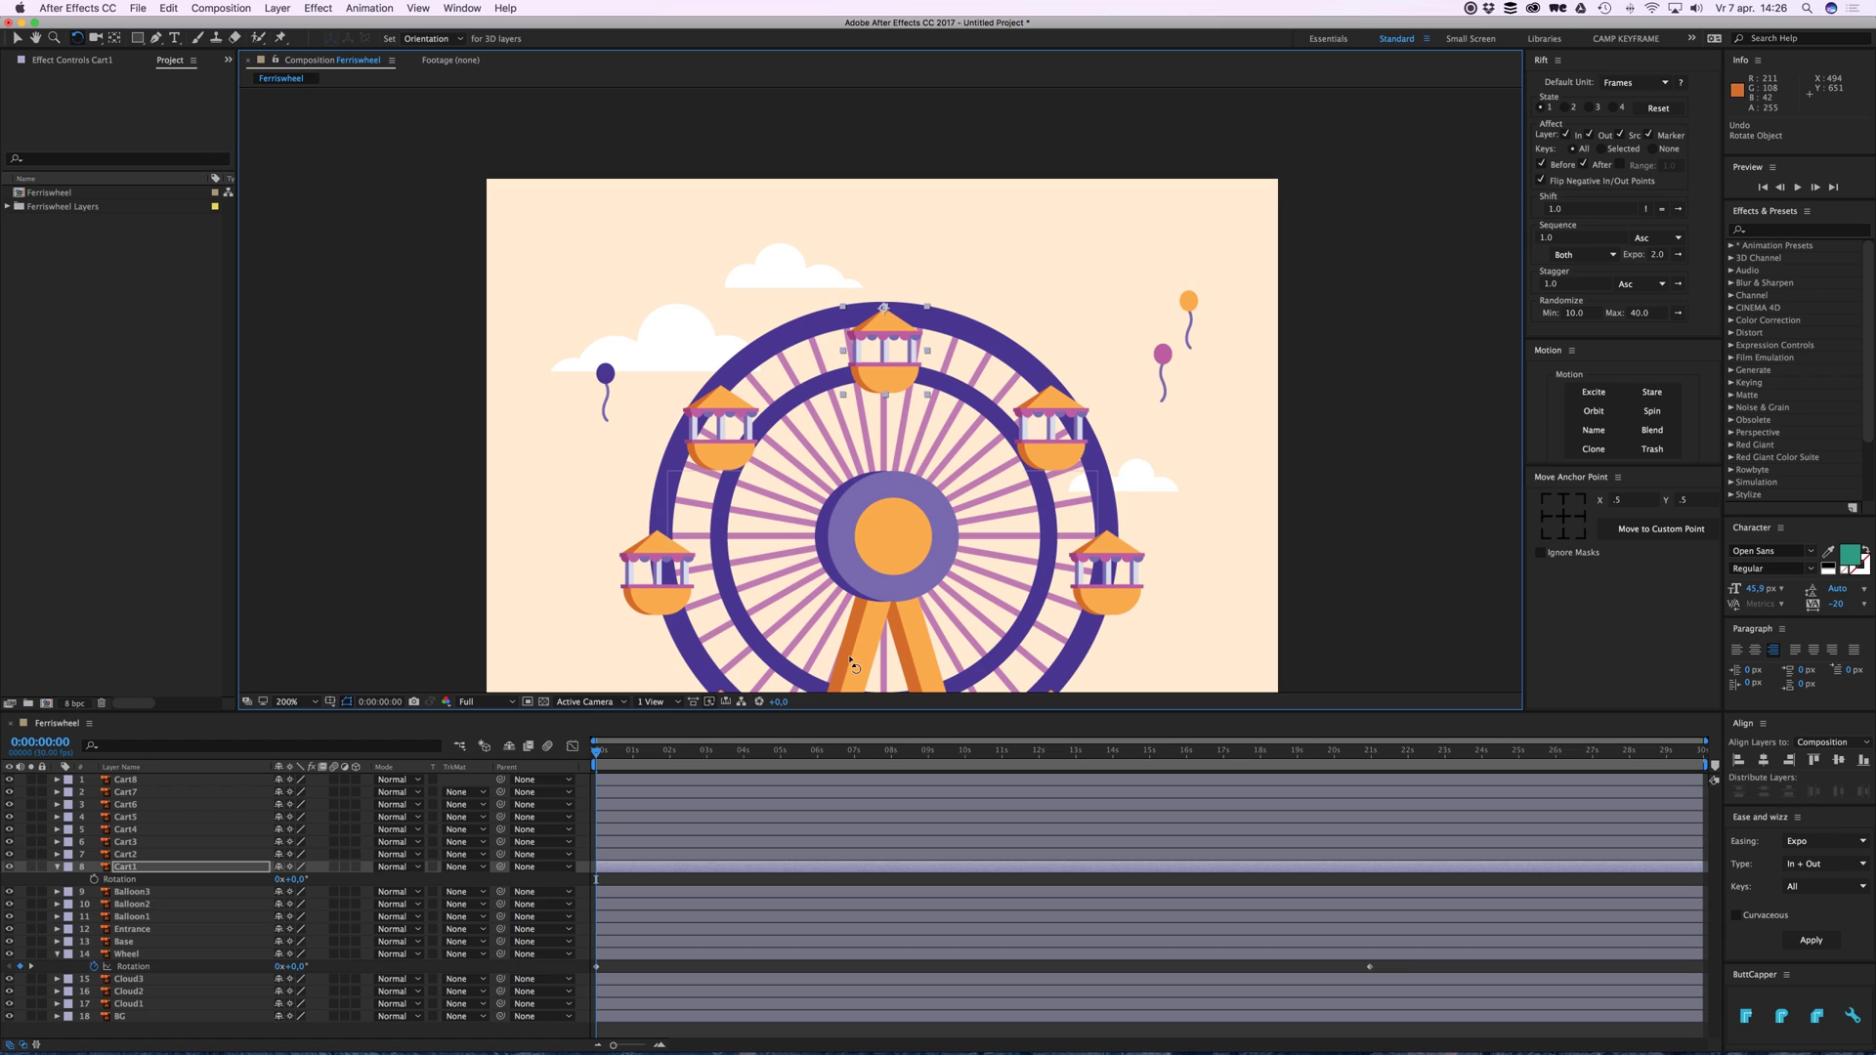
Set the anchor points of Cart2–Cart8 to their top centre, then deselect the carts.
click(136, 856)
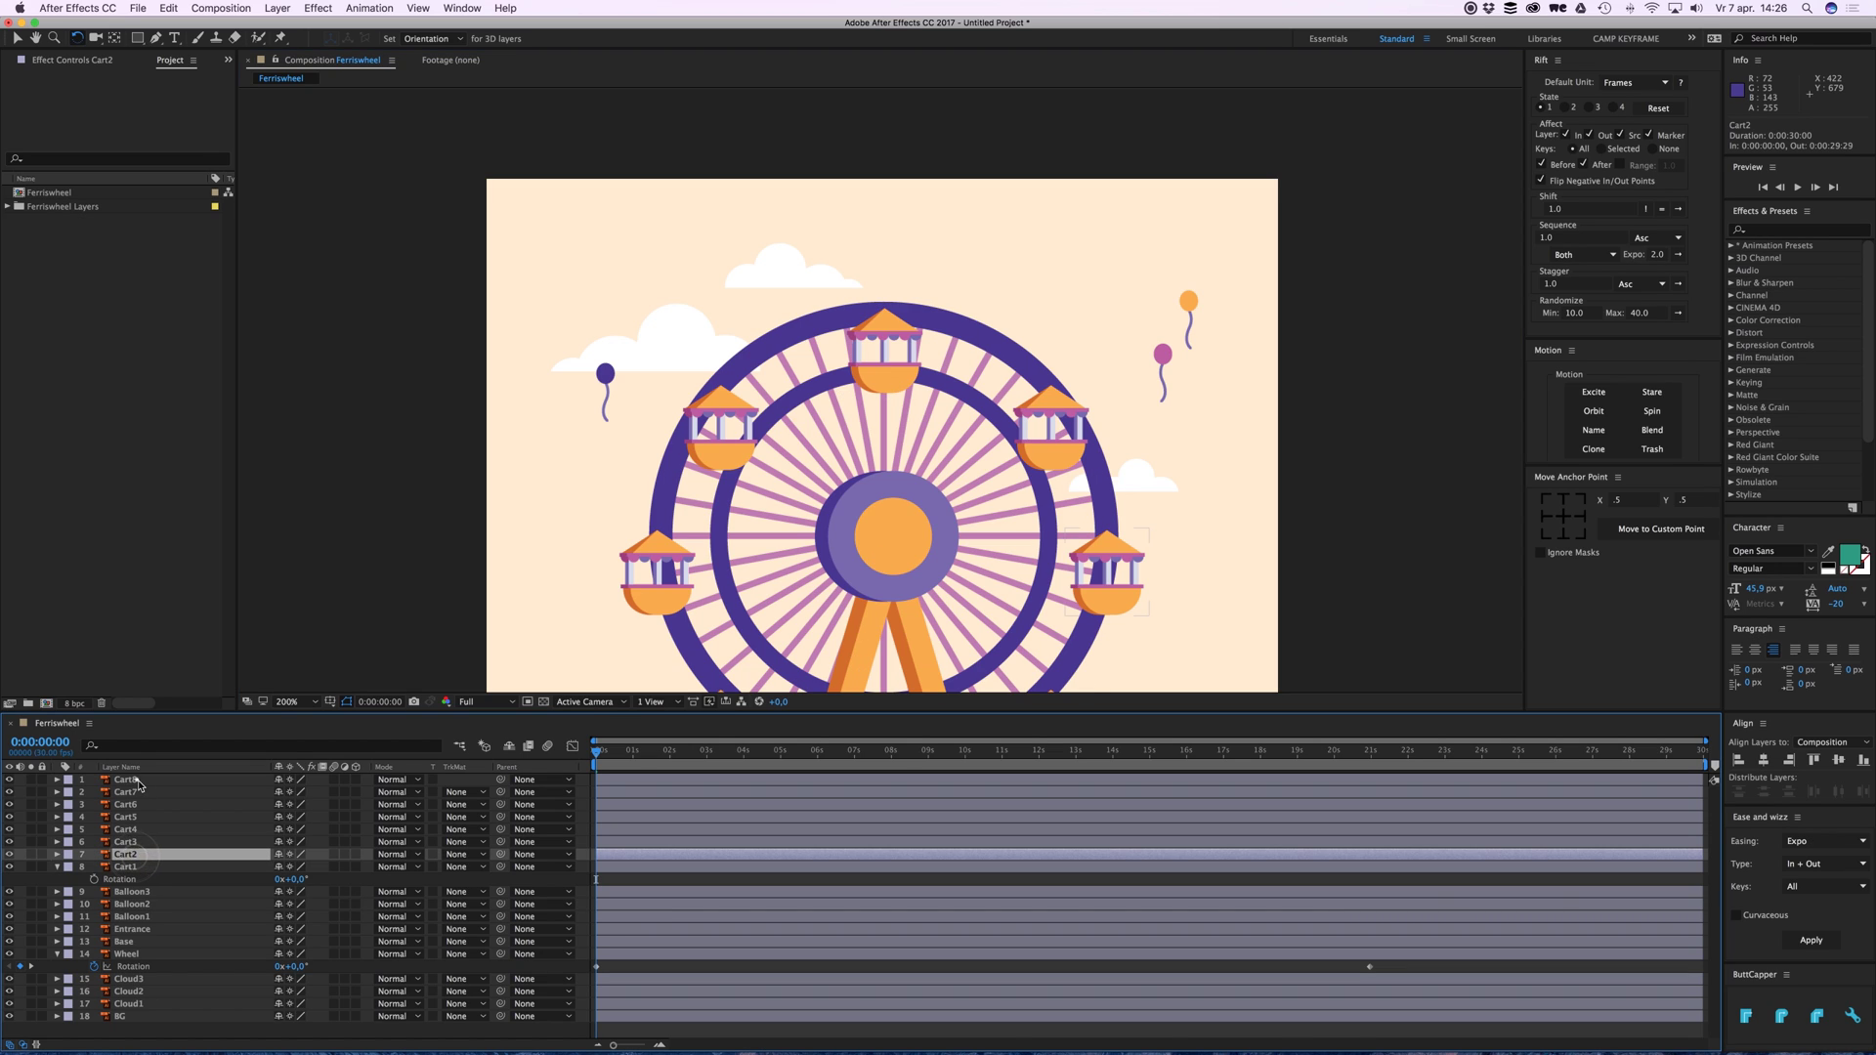
shift+click(131, 780)
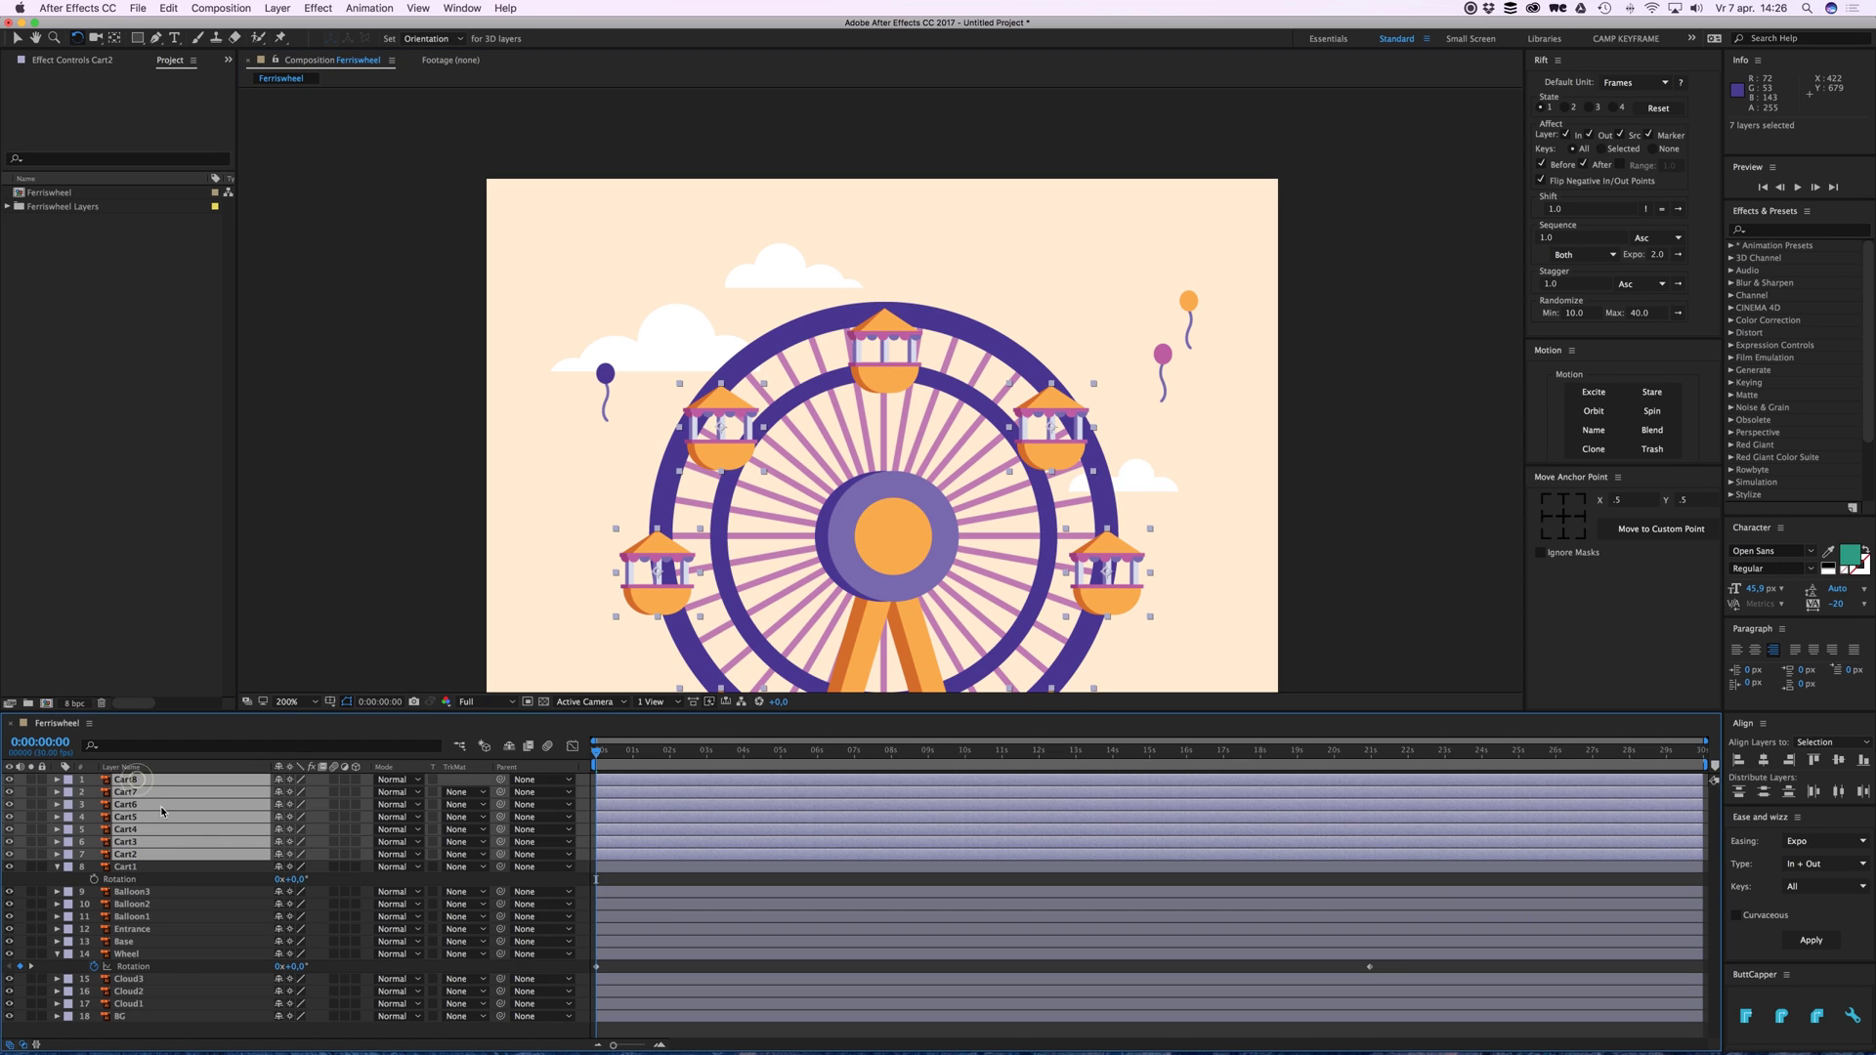
click(1563, 502)
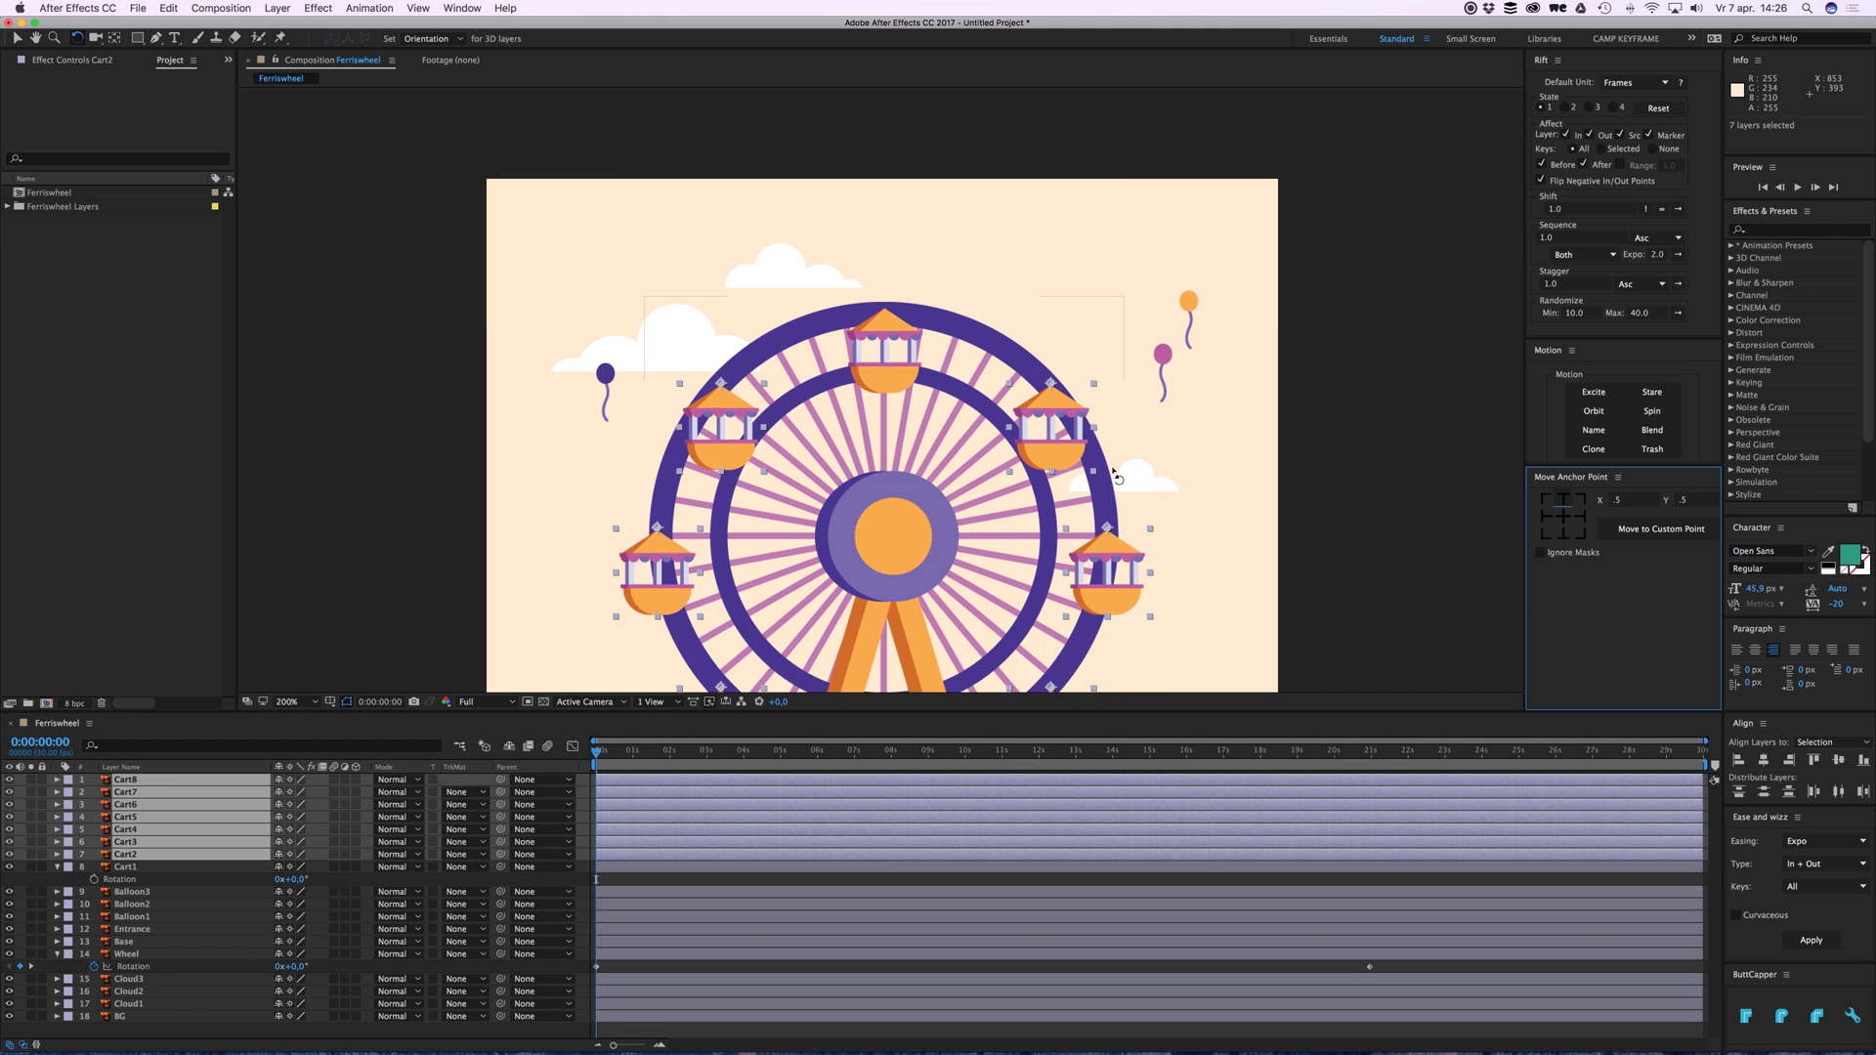
key(v)
click(418, 467)
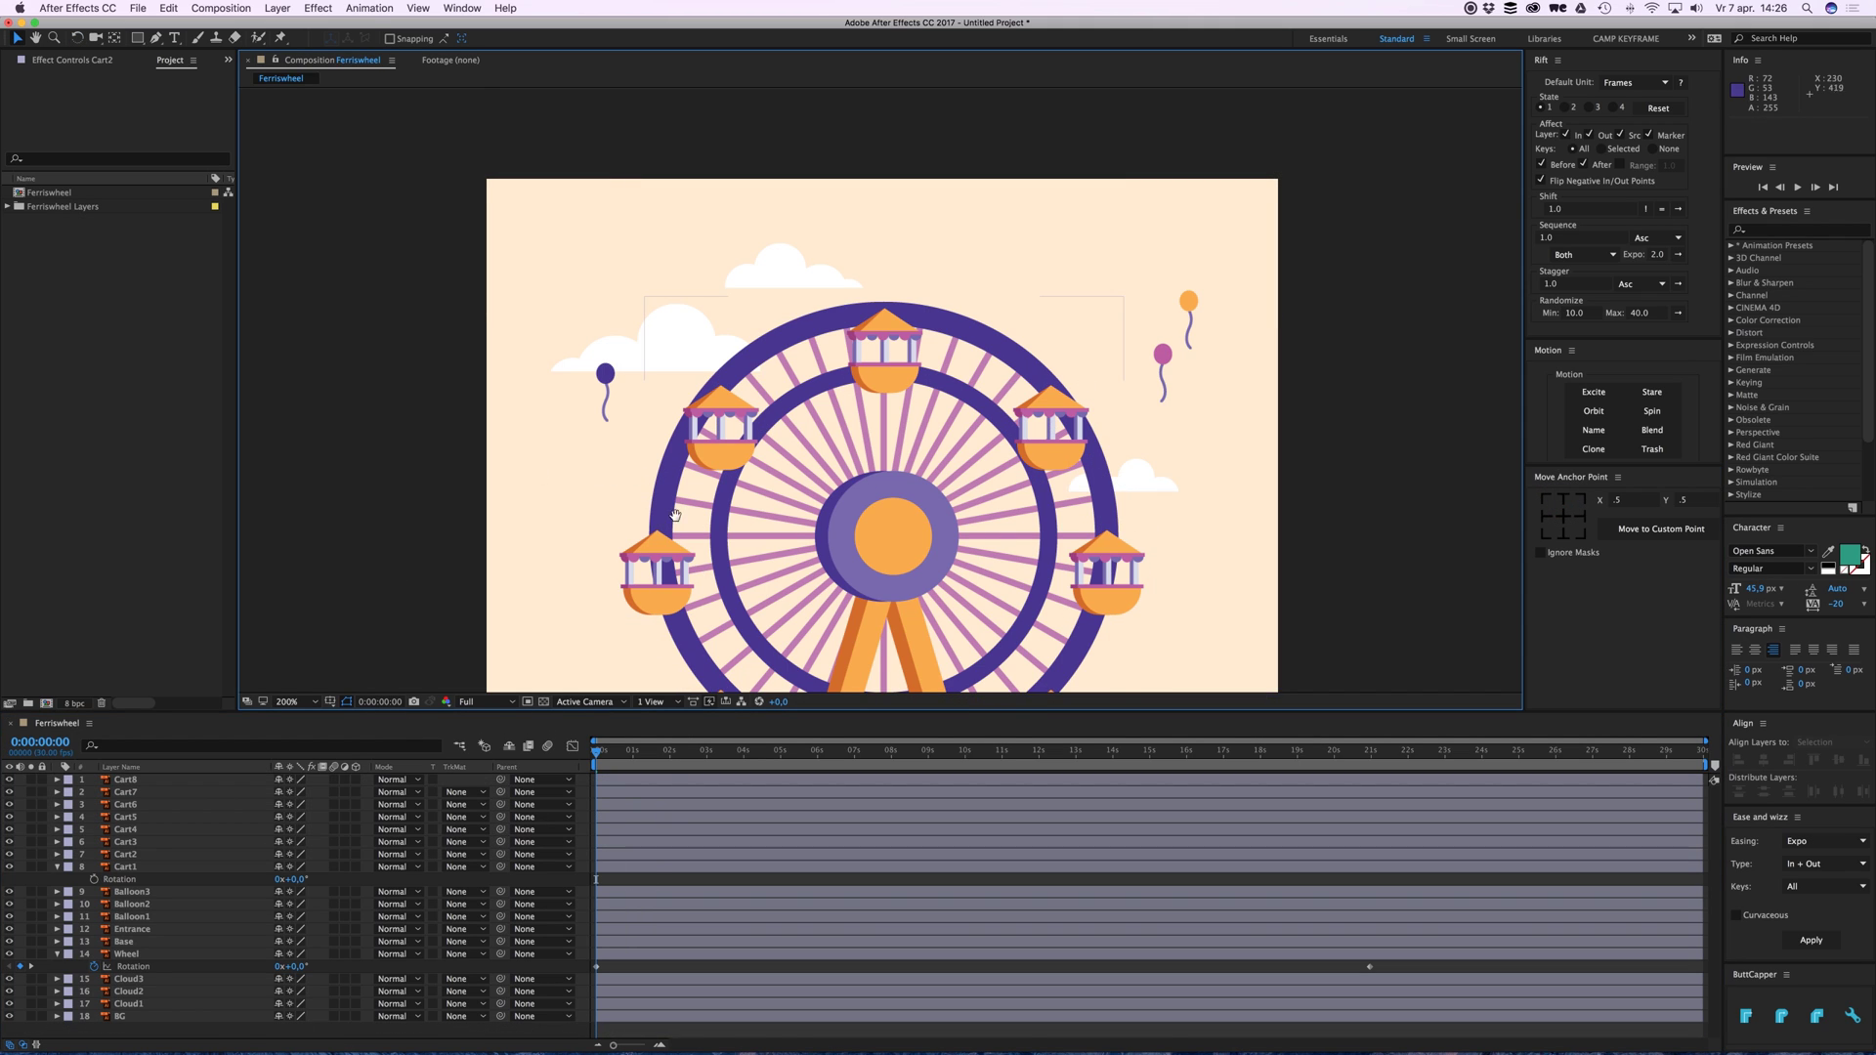
scroll(674, 515, down, 5)
Select Cart1–Cart8 and pick-whip their Parent to the Wheel layer.
key(alt+slash)
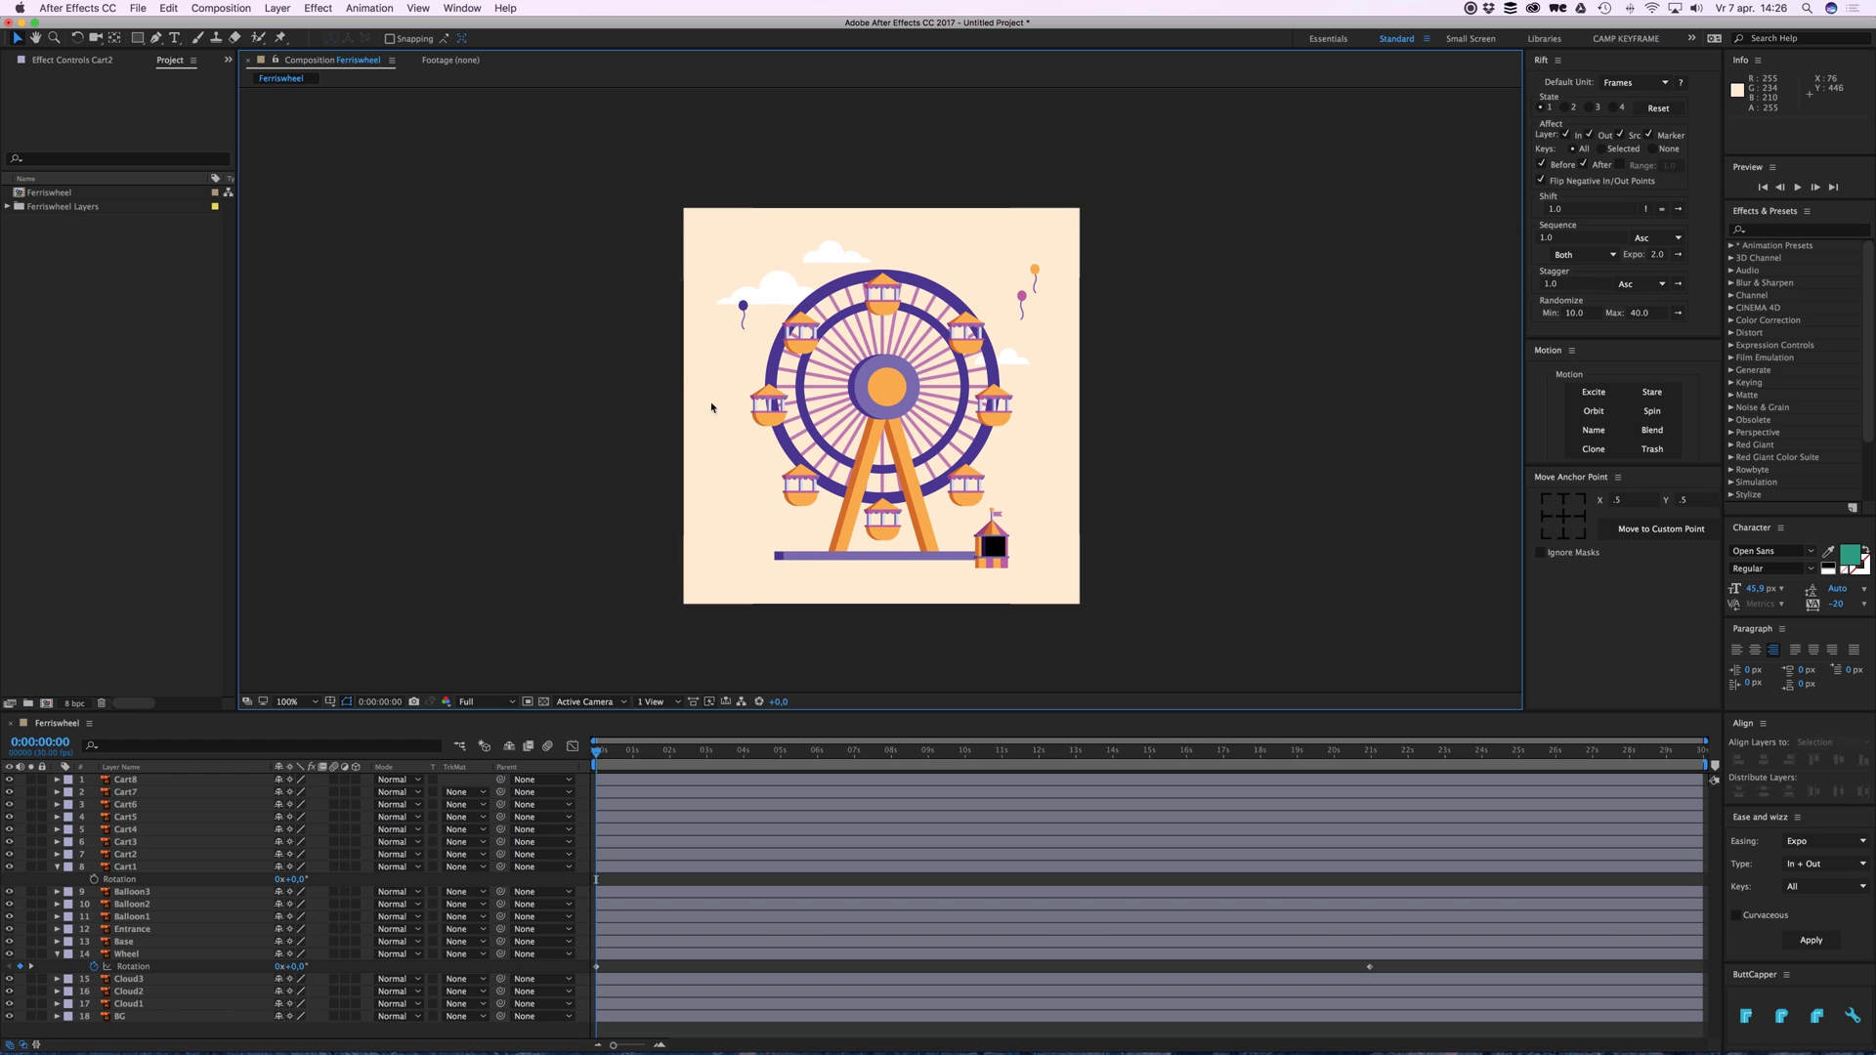
click(127, 866)
shift+click(138, 782)
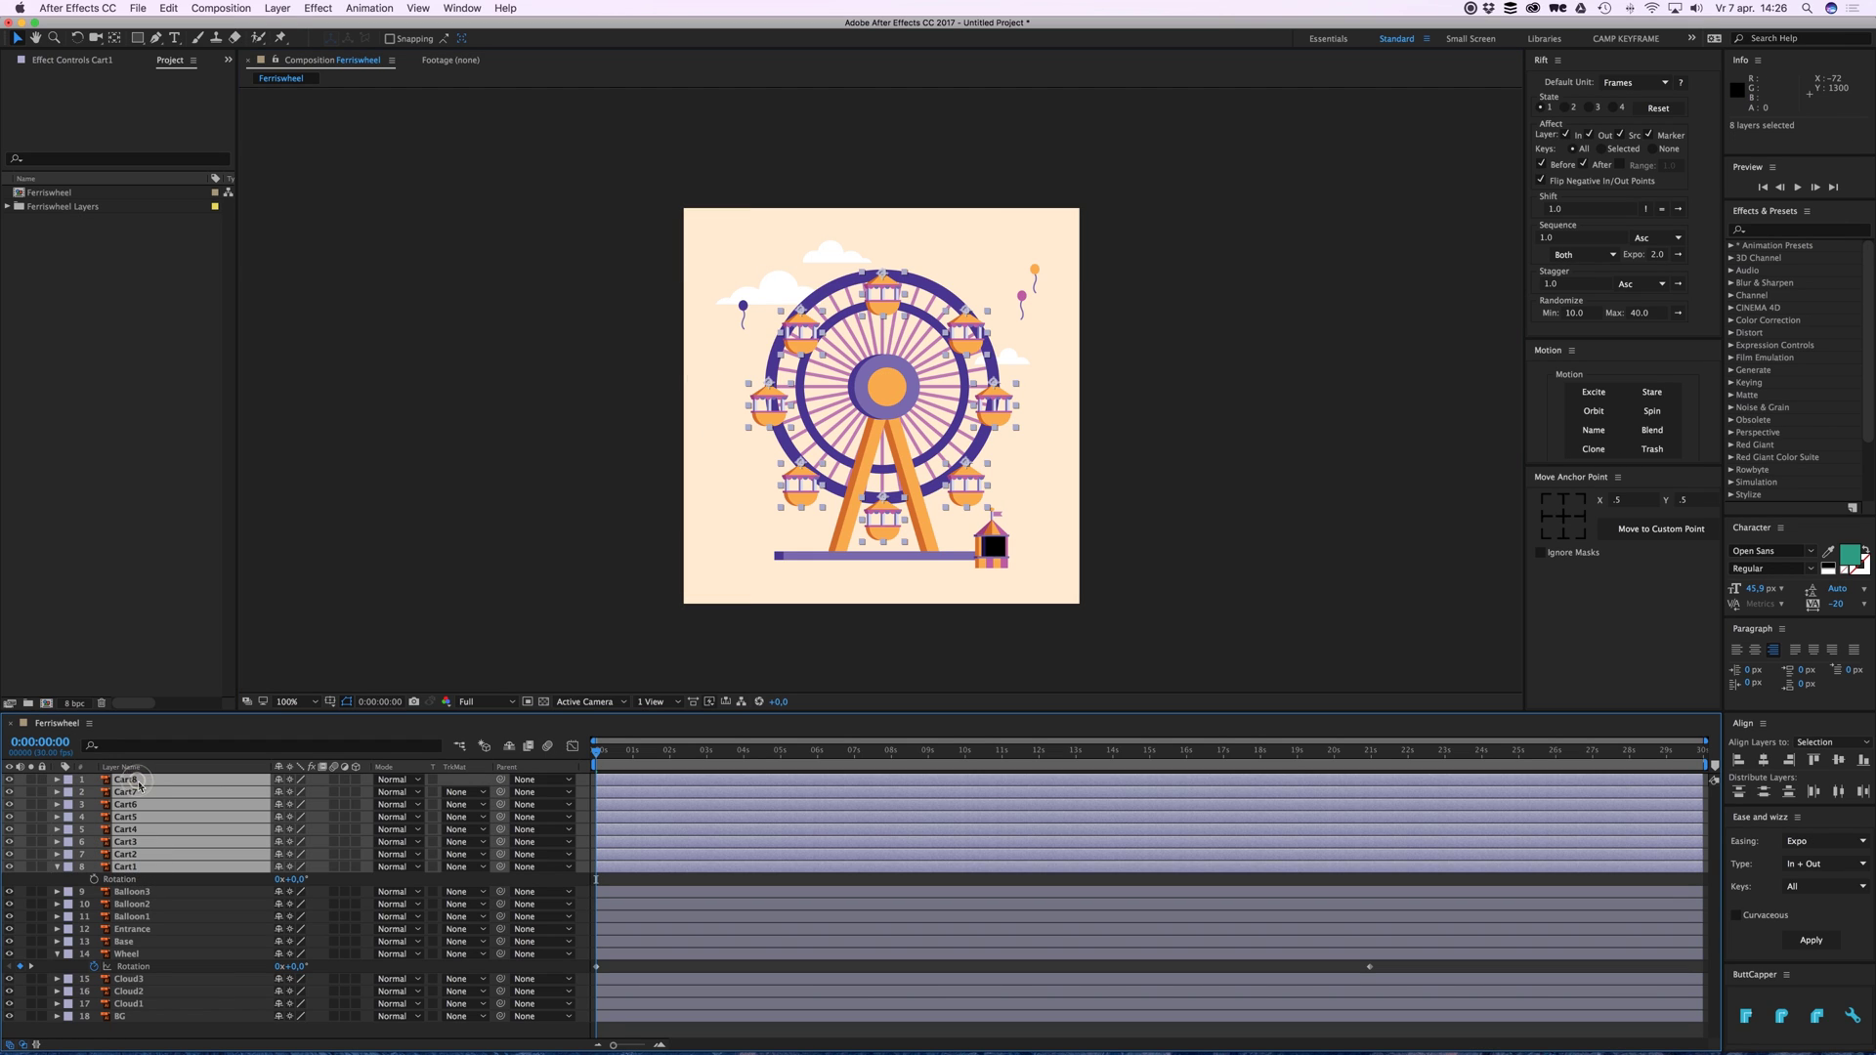
key(u)
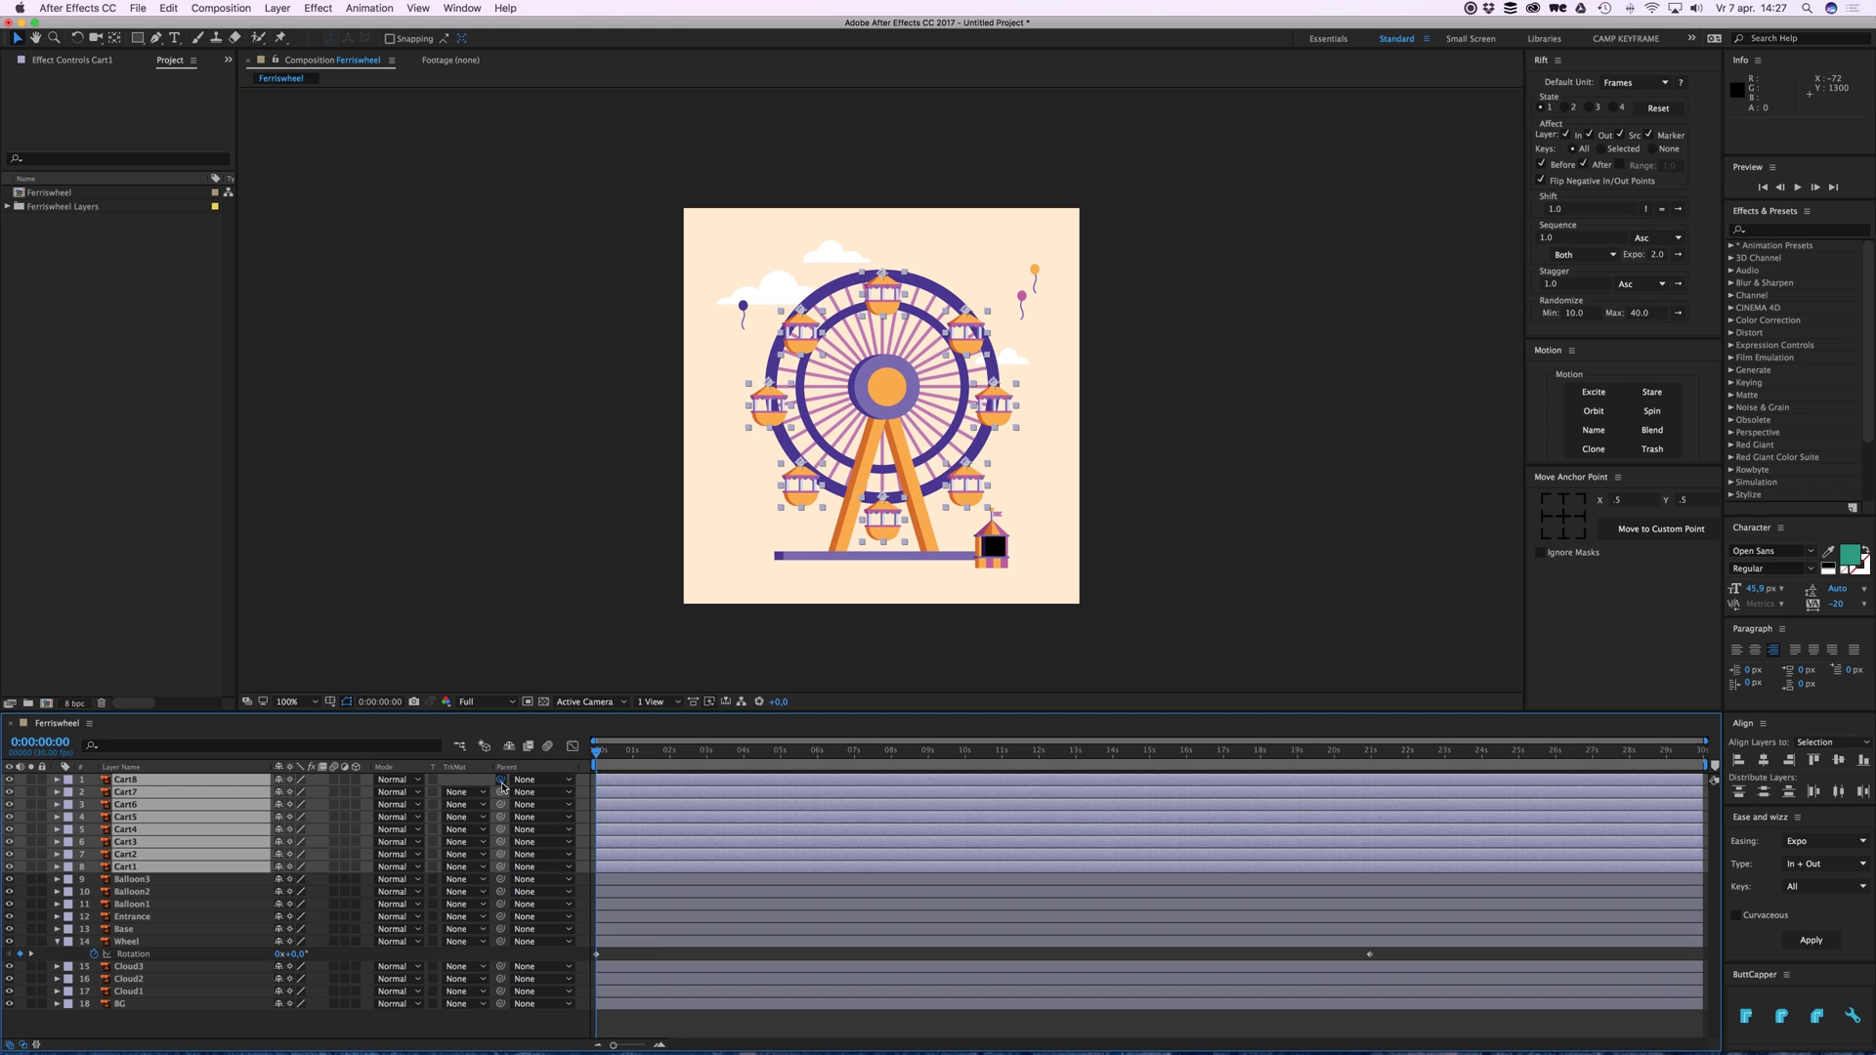
drag(501, 782, 145, 946)
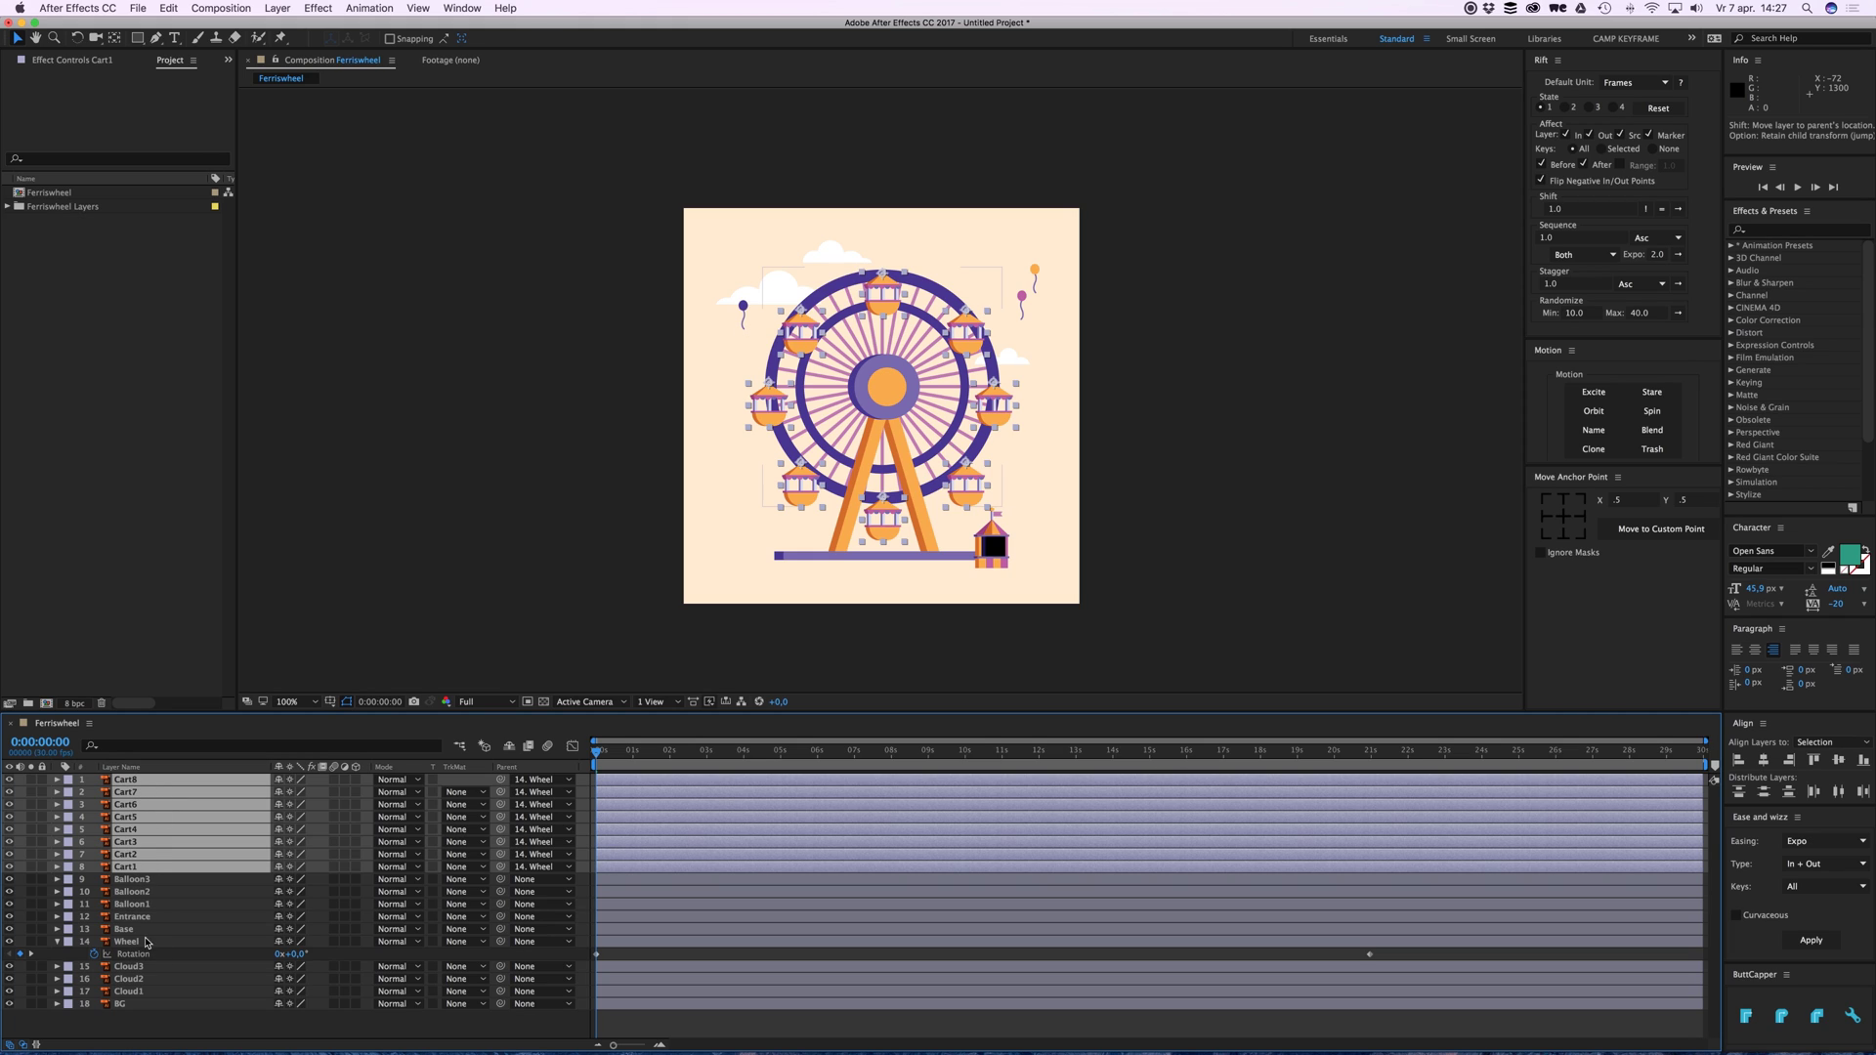
click(133, 942)
click(133, 867)
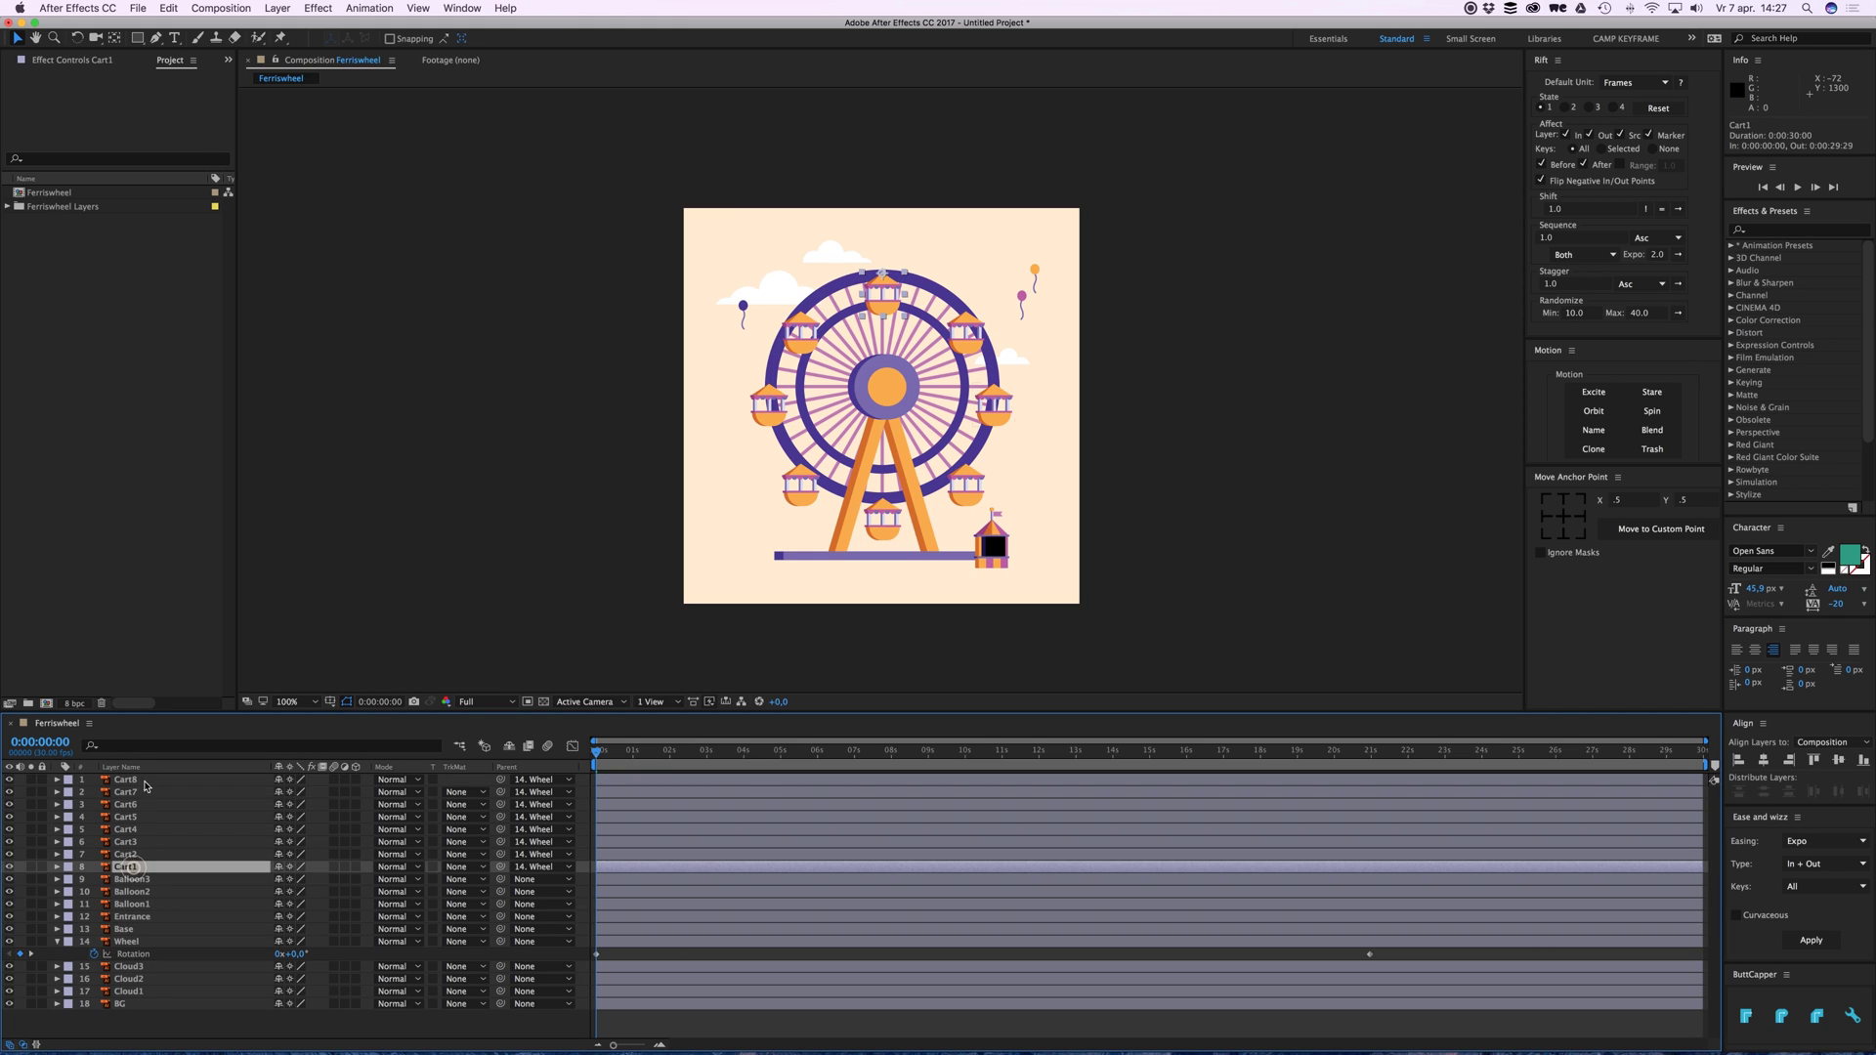
click(528, 779)
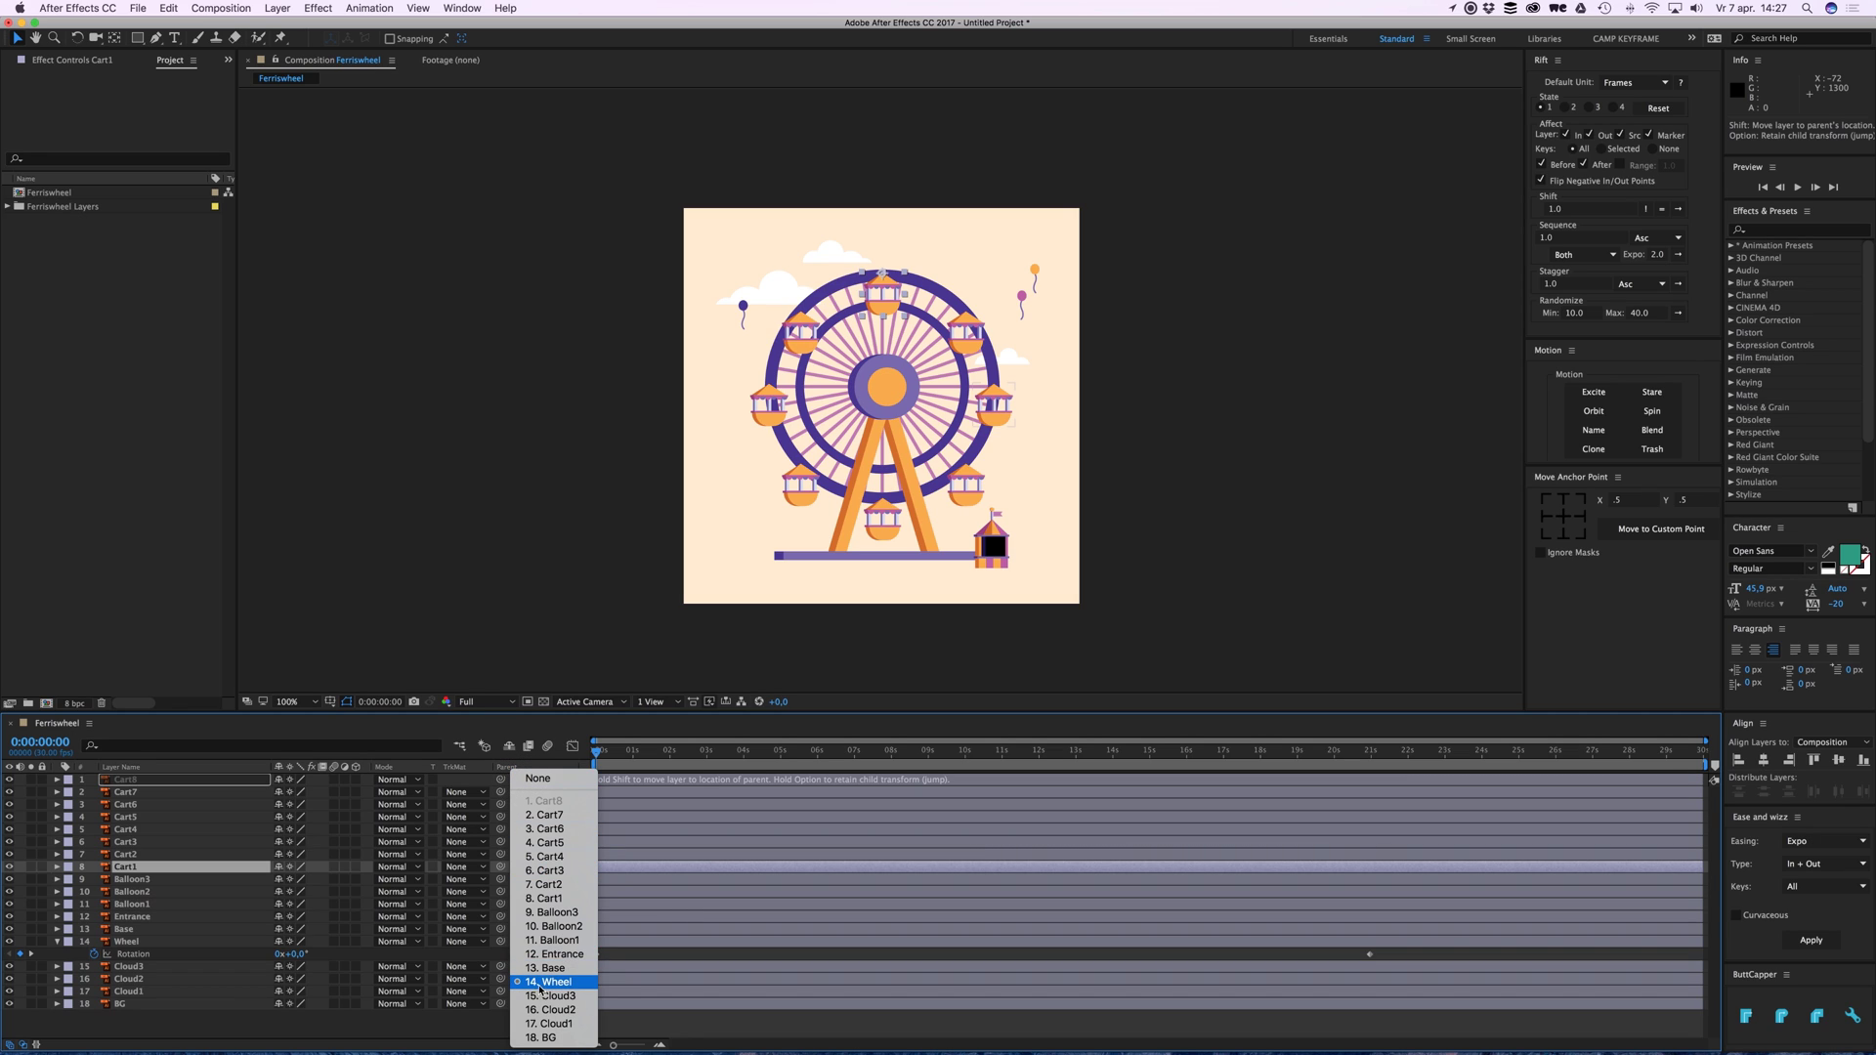
click(541, 983)
click(127, 940)
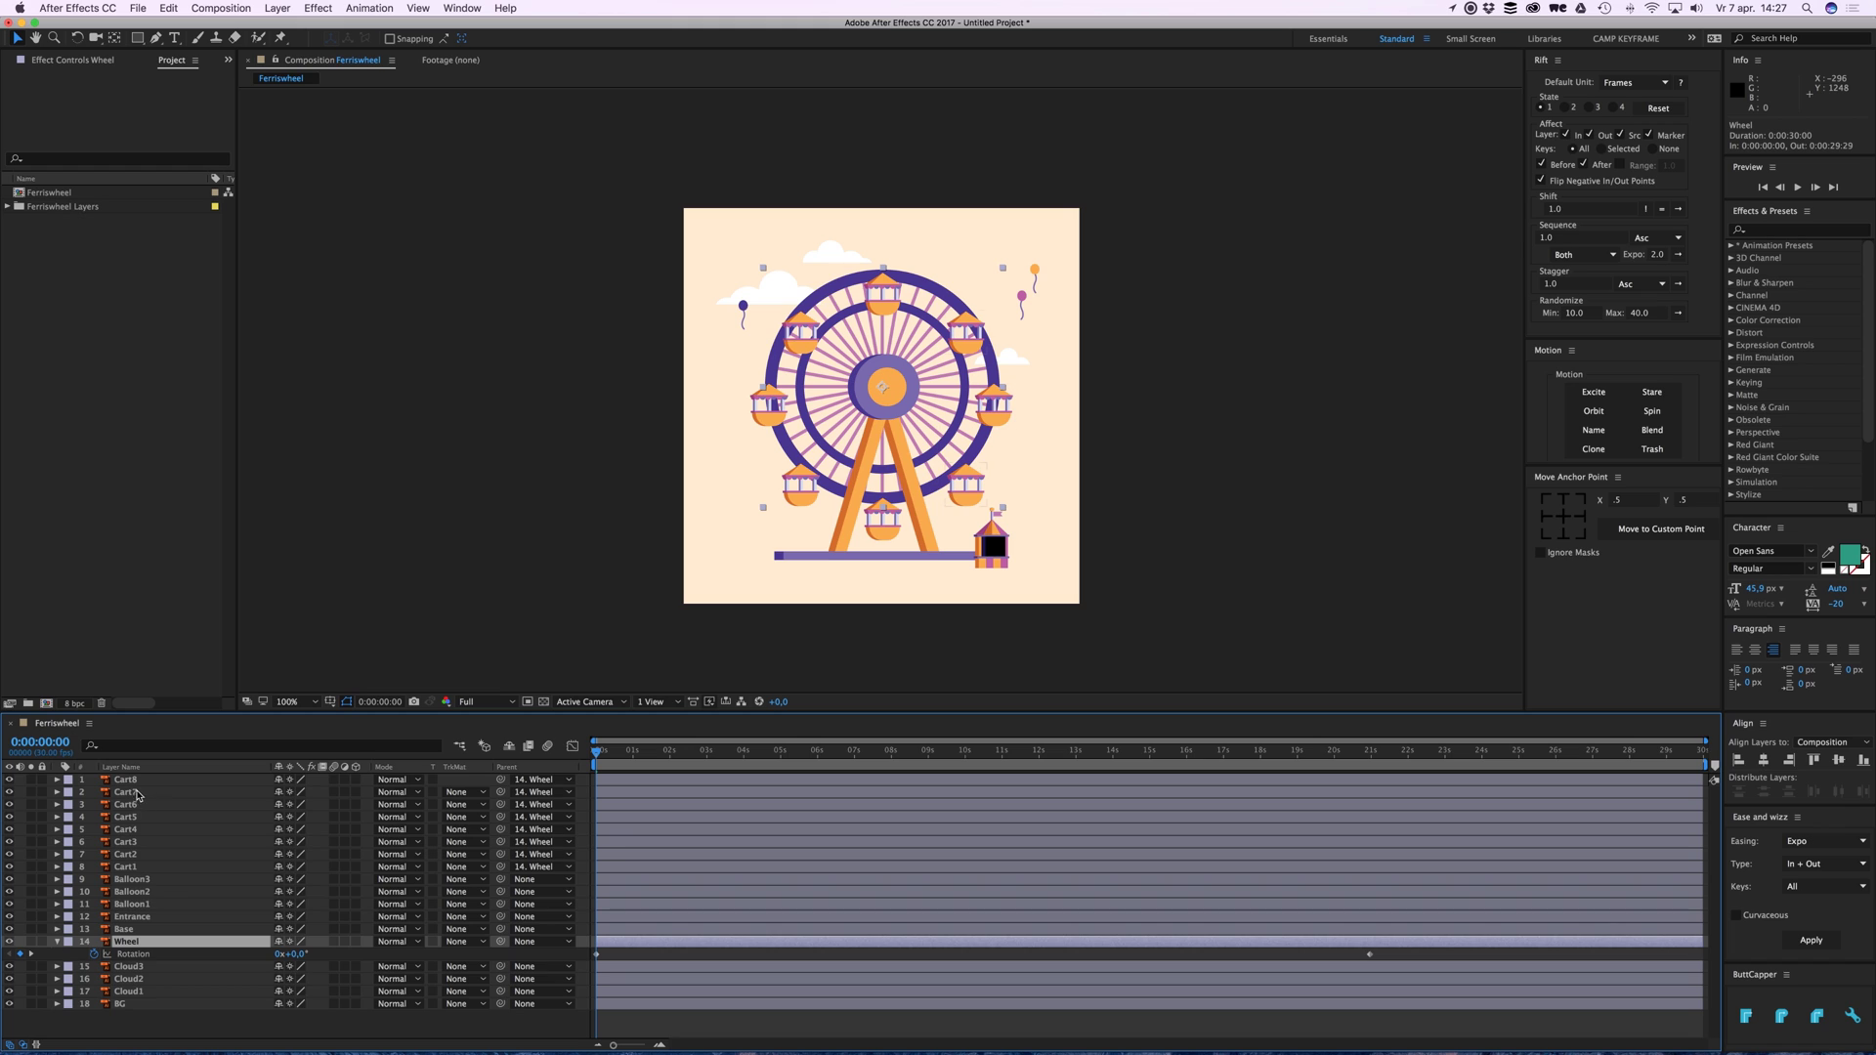
mouse_move(872, 396)
mouse_down()
mouse_move(756, 377)
mouse_move(865, 306)
mouse_move(841, 407)
mouse_up()
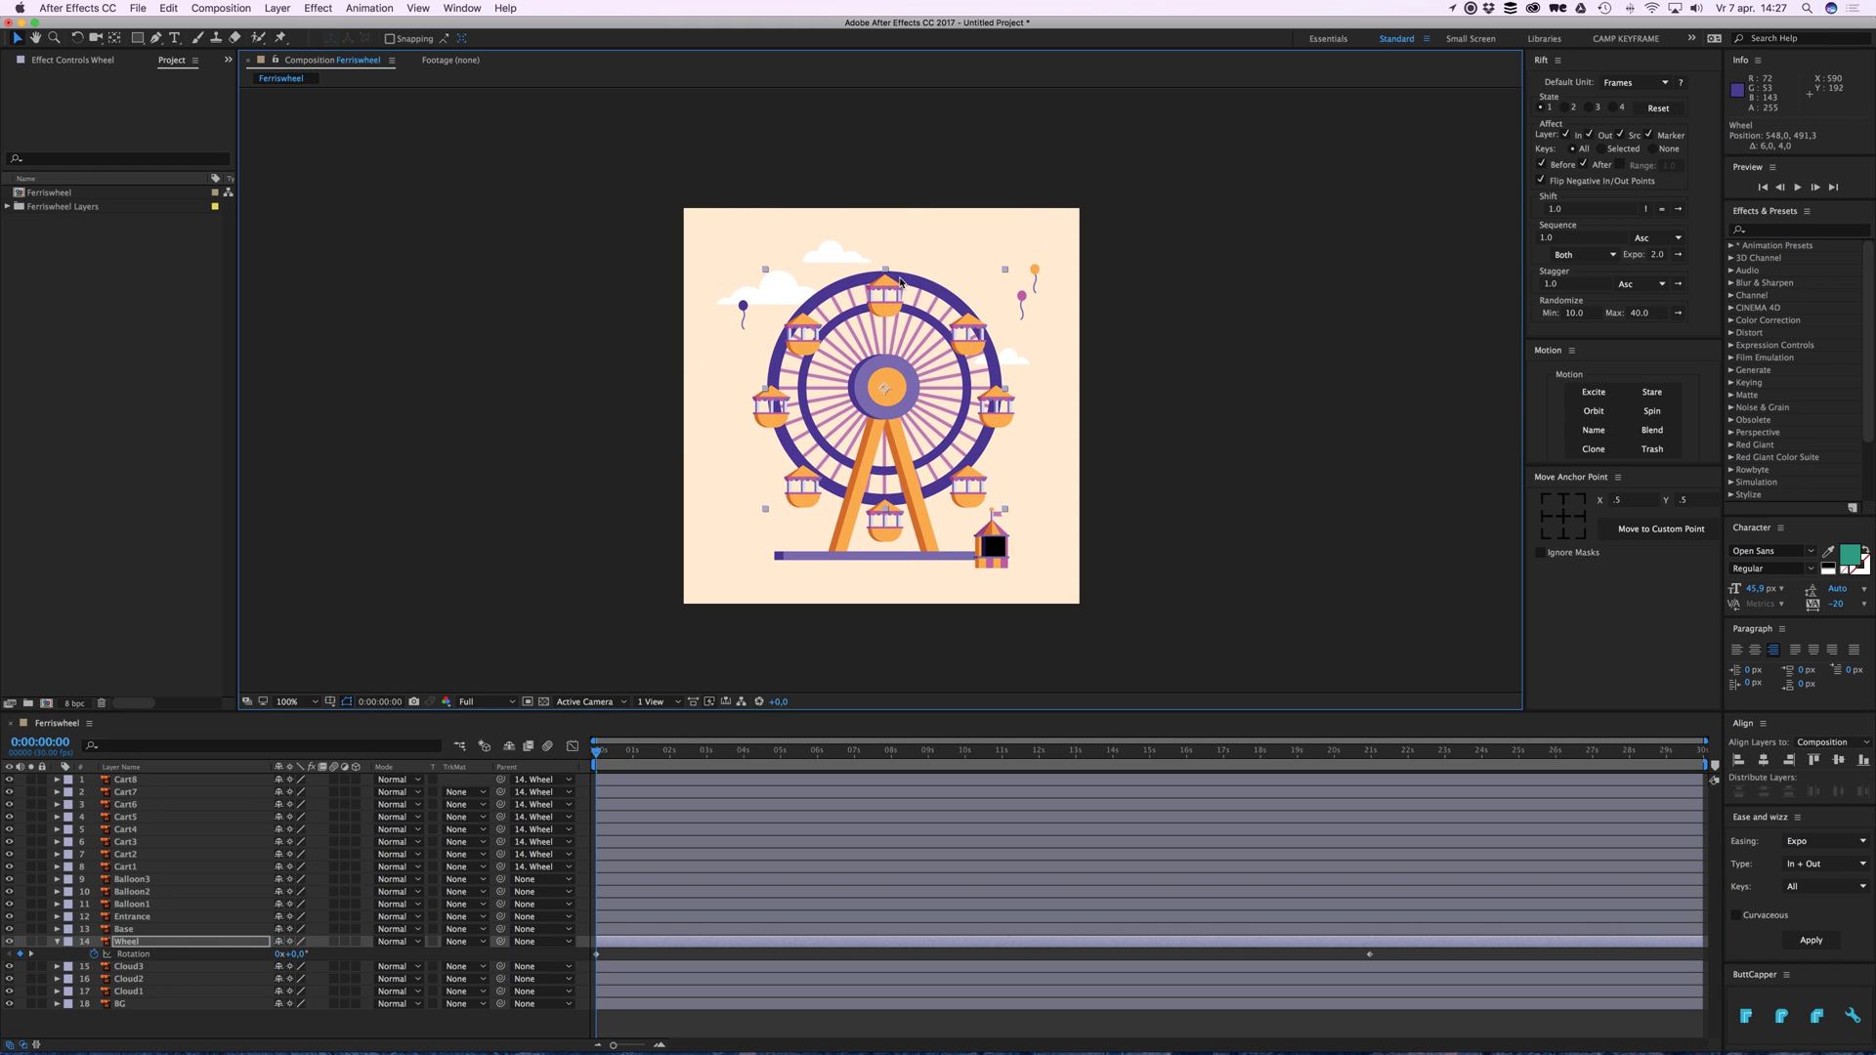
key(super+z)
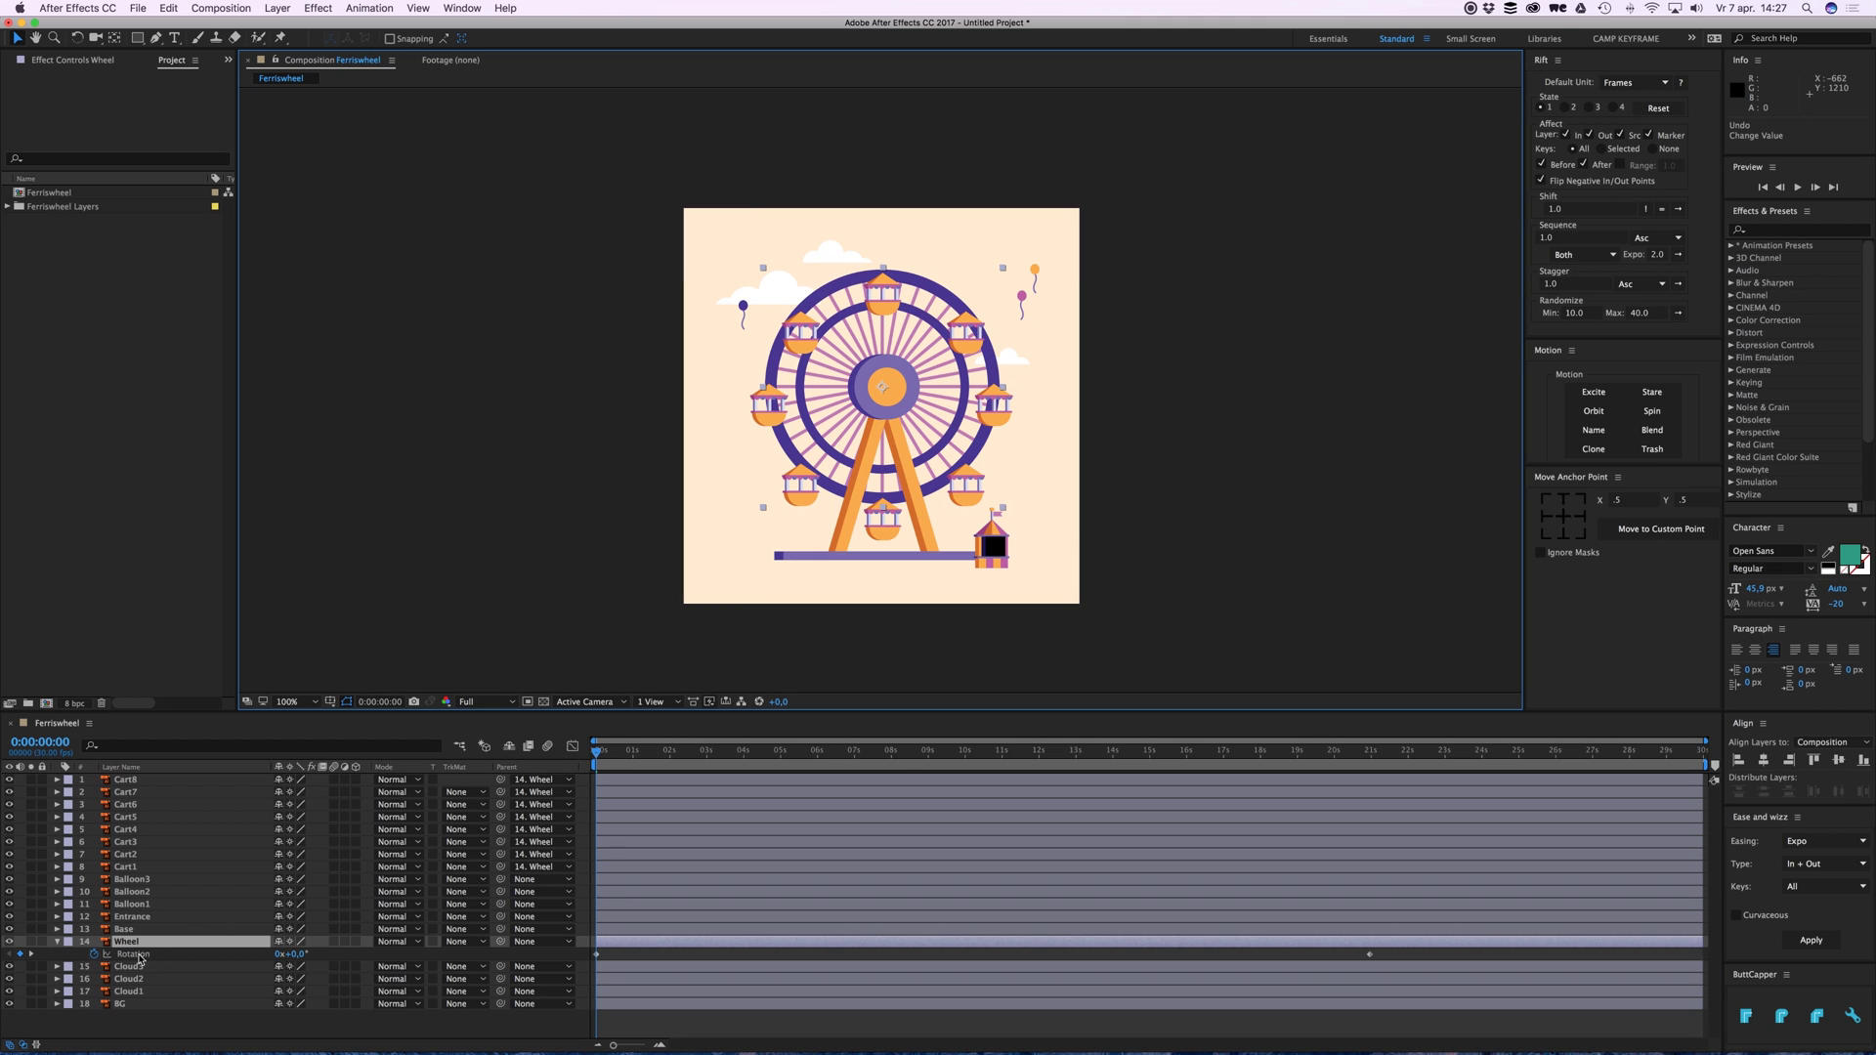
drag(606, 755, 6, 873)
Keyframe Cart1–Cart8 Rotation from 0x+0° at 0:00 to -1x+0° at 0:00:20:29.
click(131, 784)
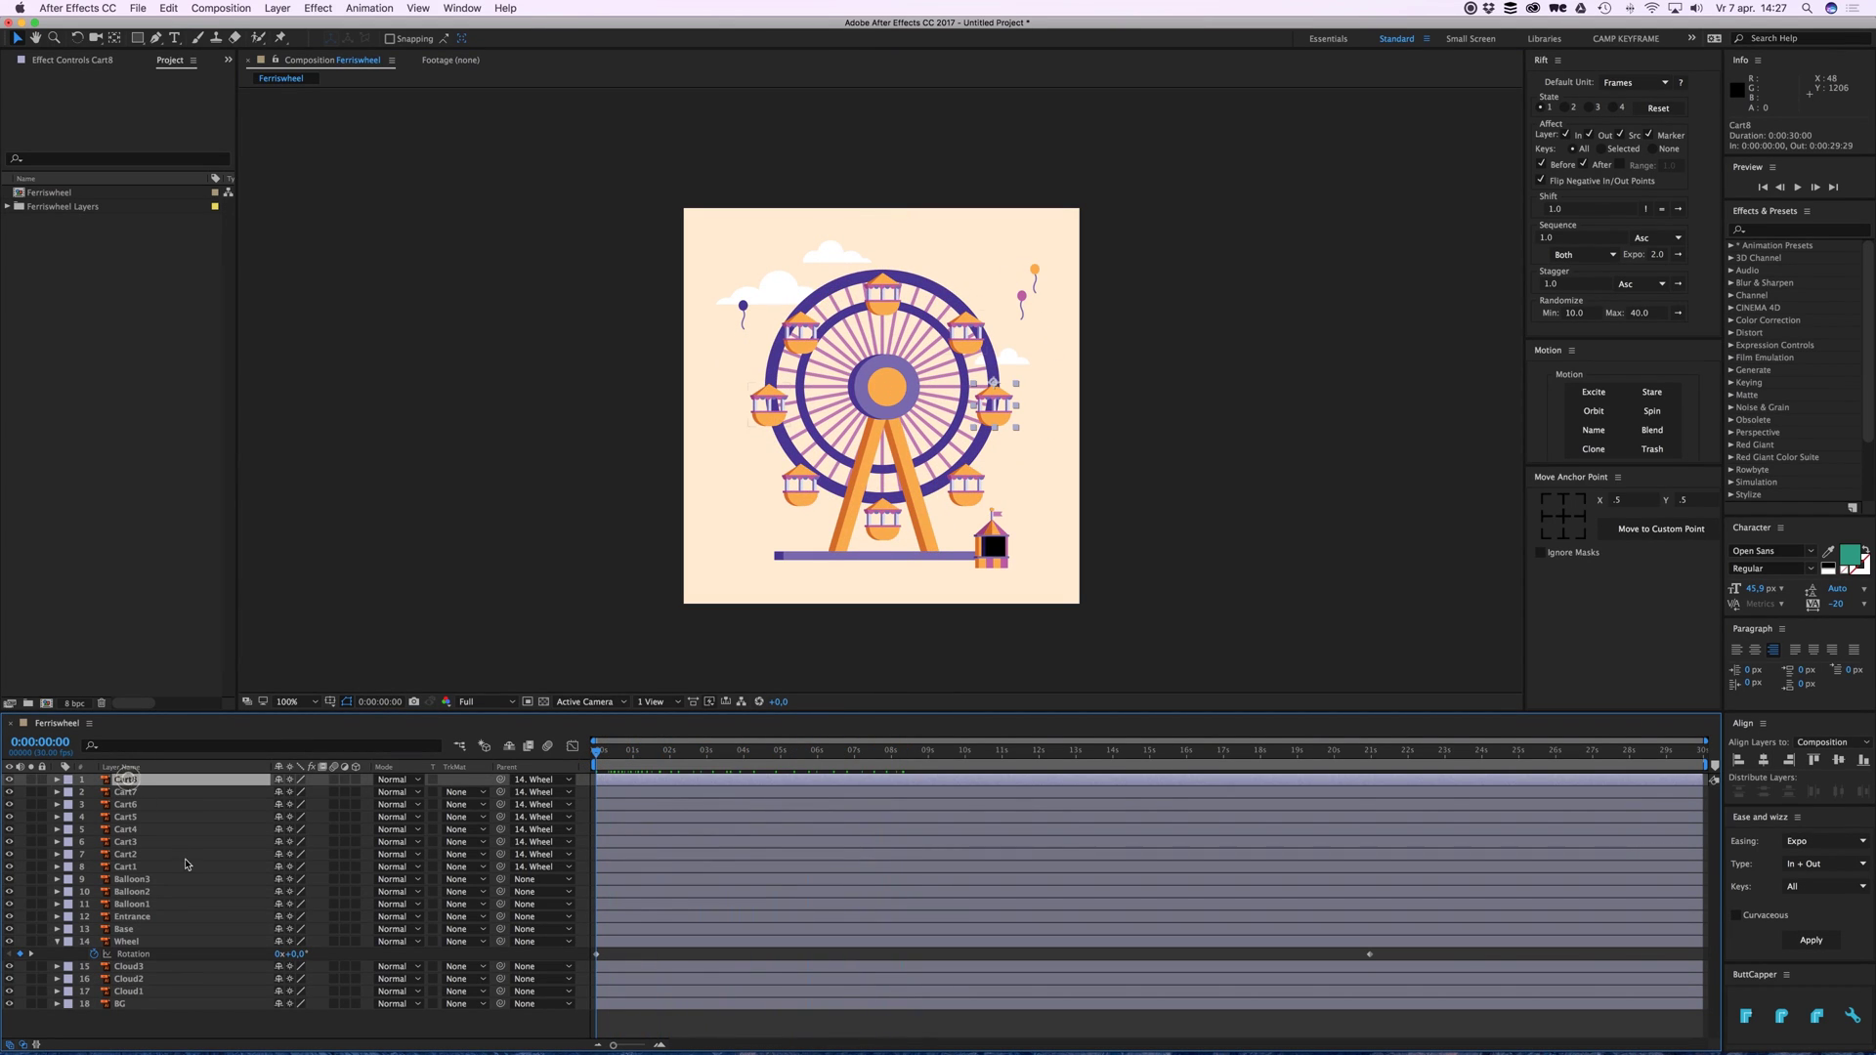
shift+click(185, 869)
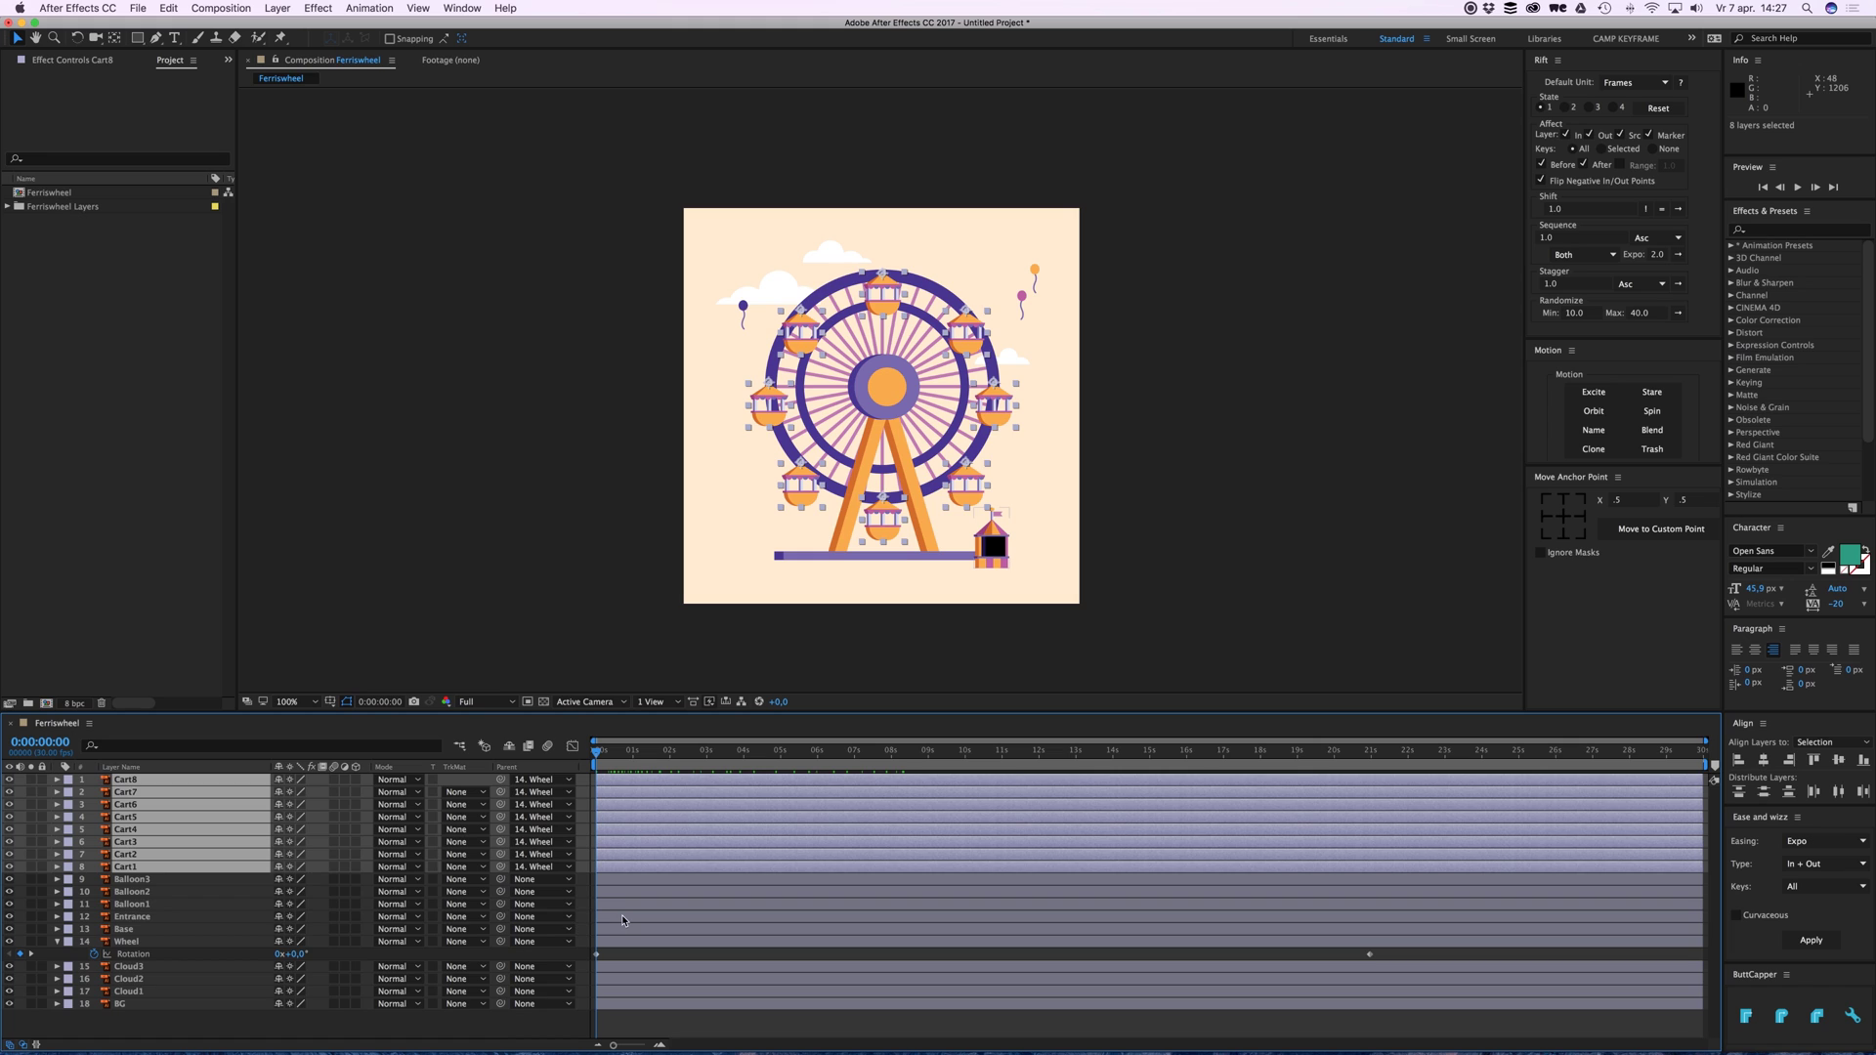
key(r)
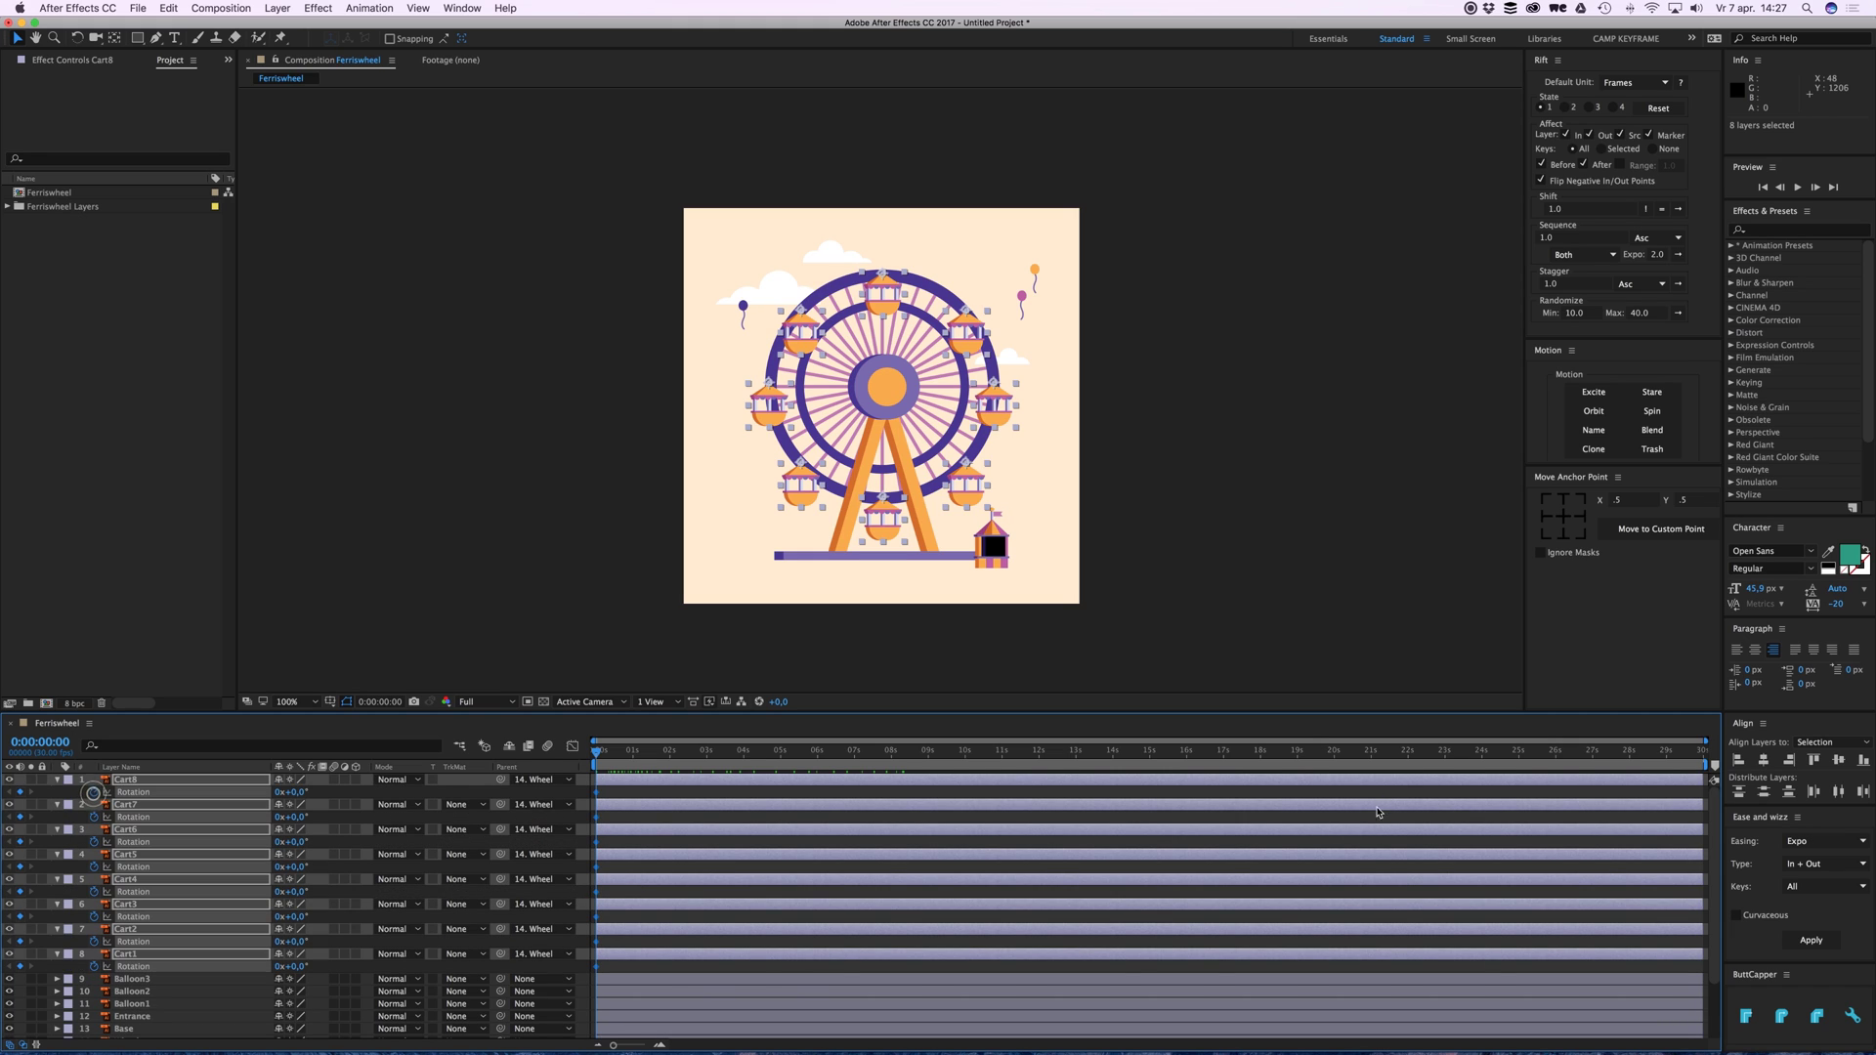
key(alt+shift+r)
scroll(1402, 879, down, 2)
drag(1384, 766, 1369, 766)
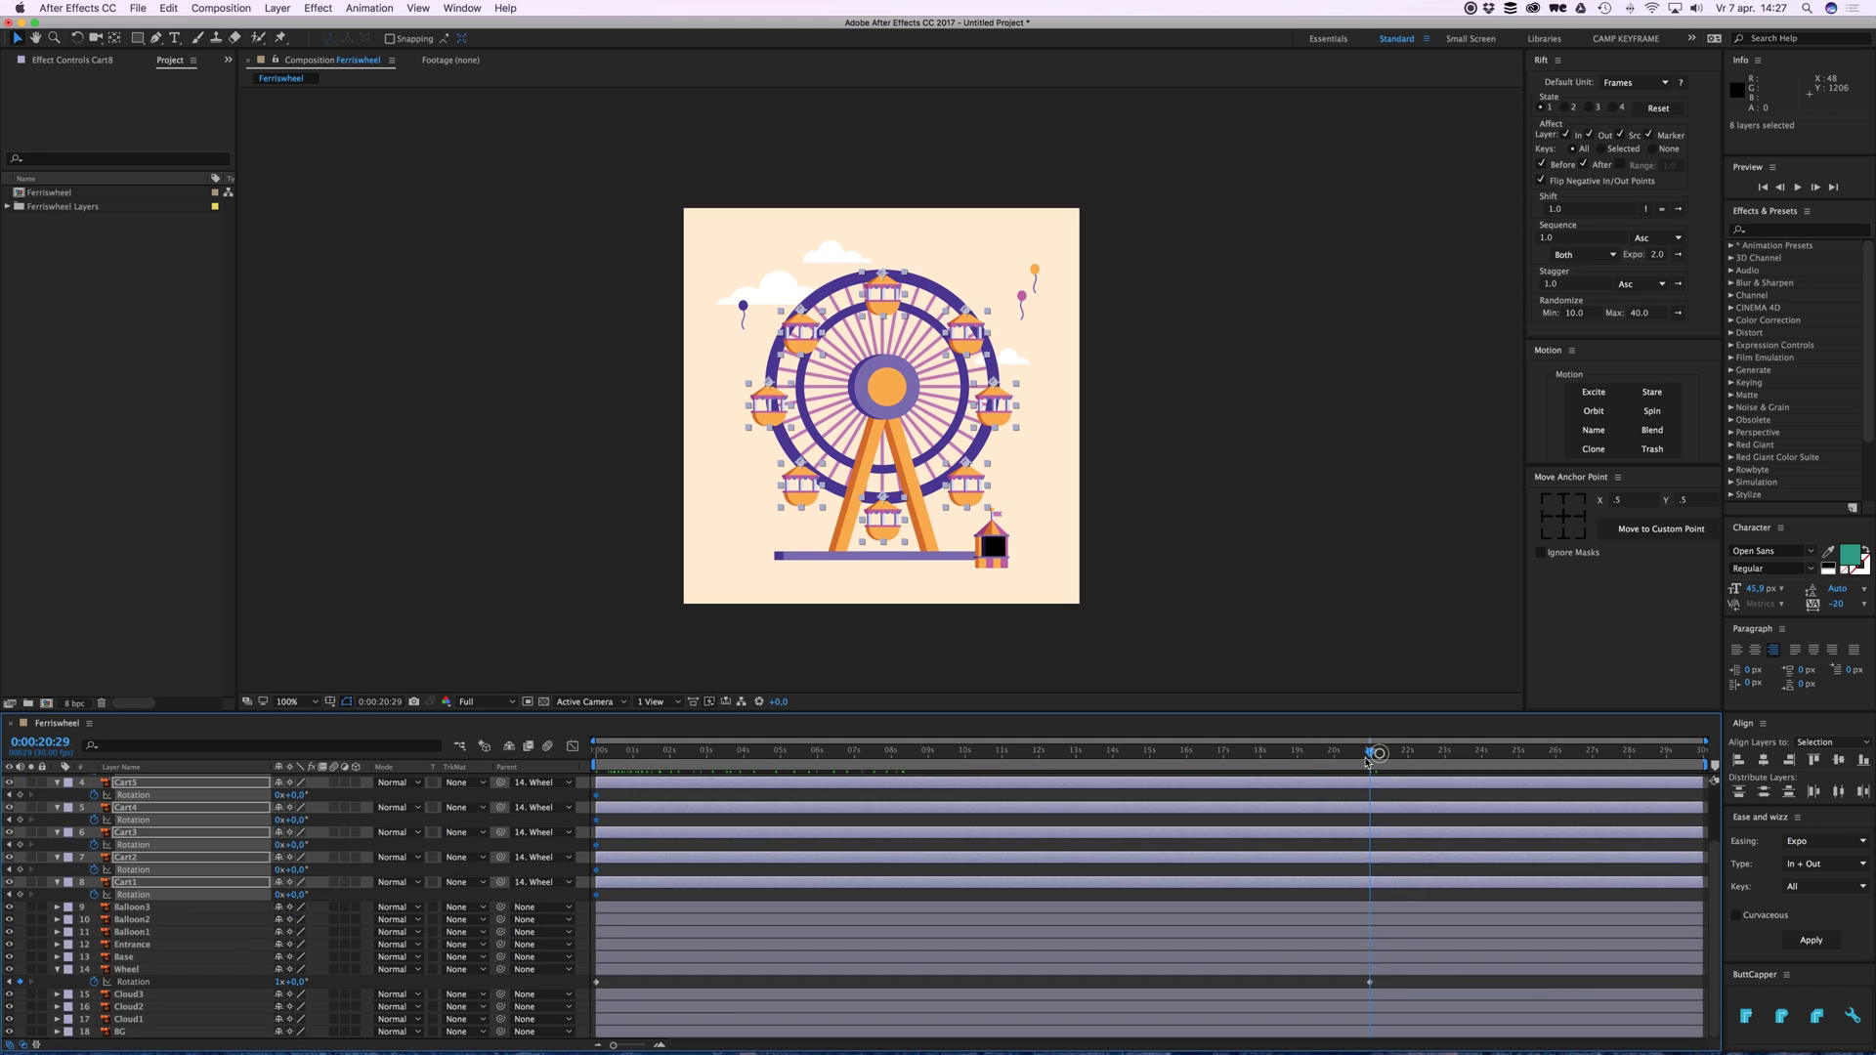
click(281, 796)
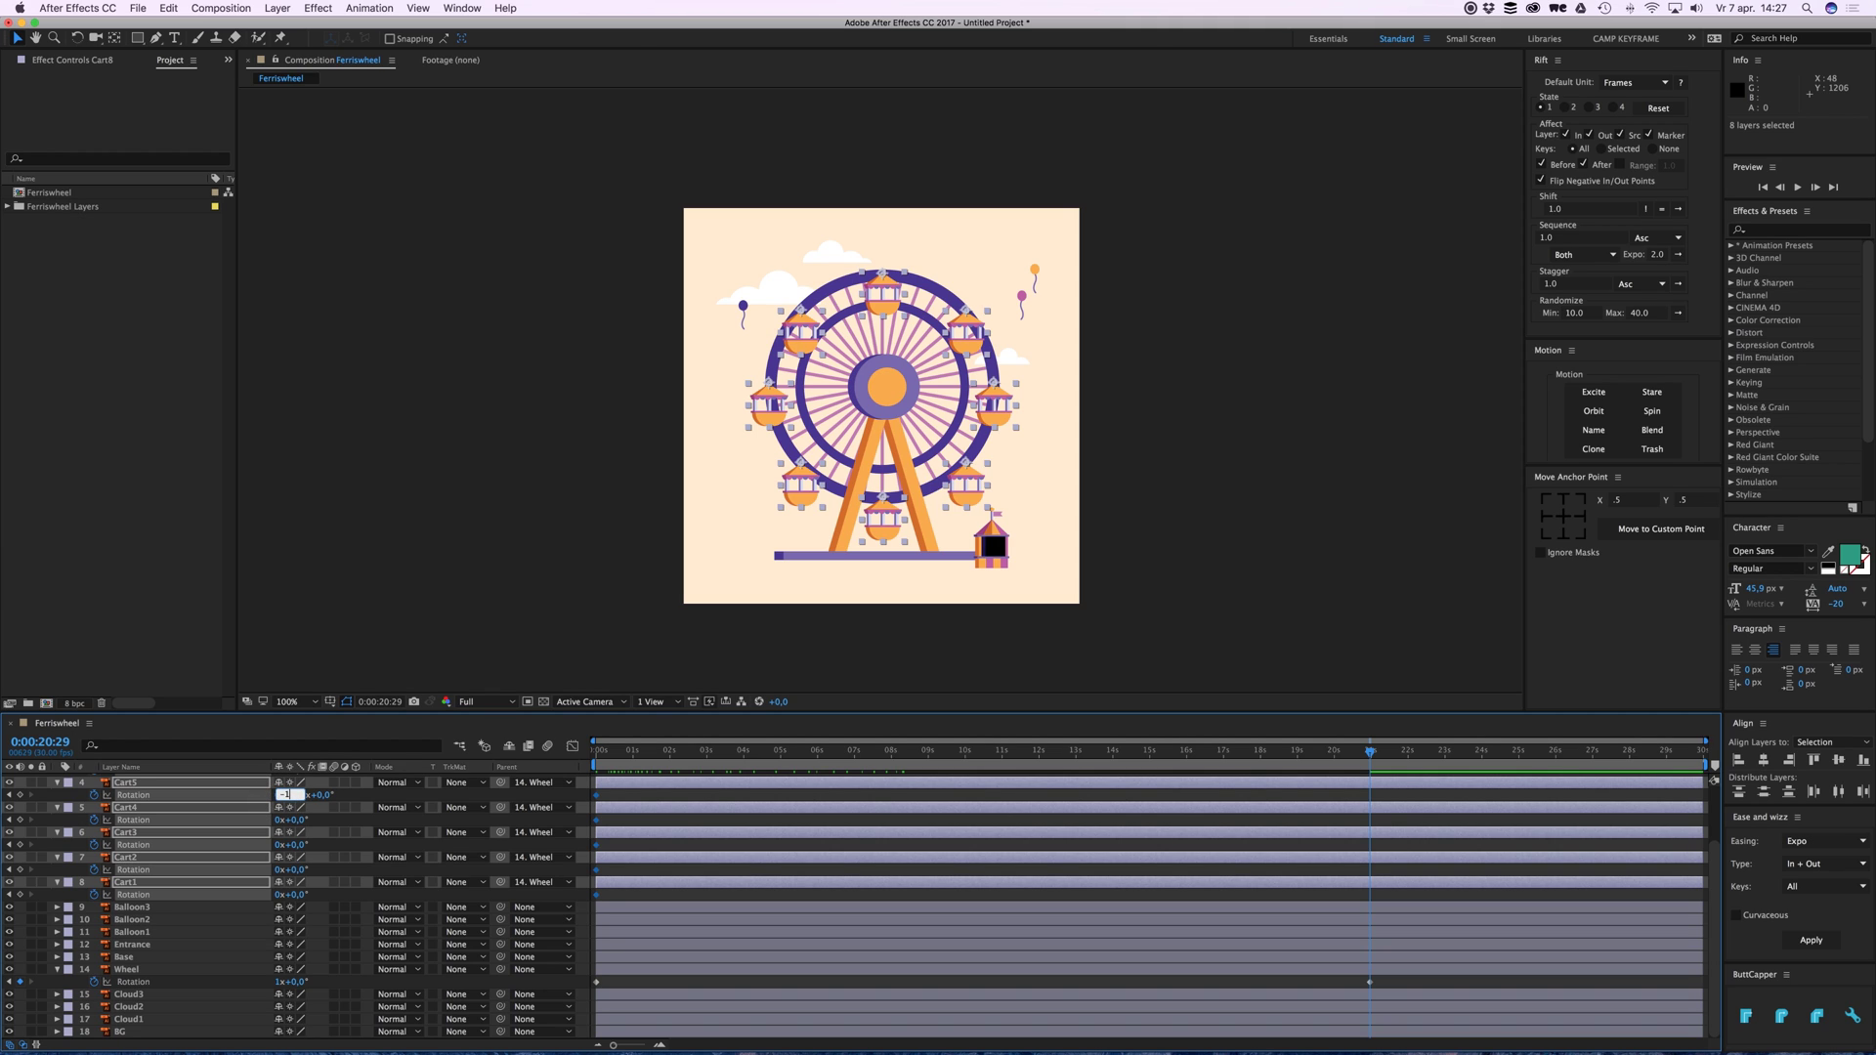
text(-1)
key(Return)
Check at 3:11 that the carts stay upright, then play a preview.
drag(665, 758, 723, 766)
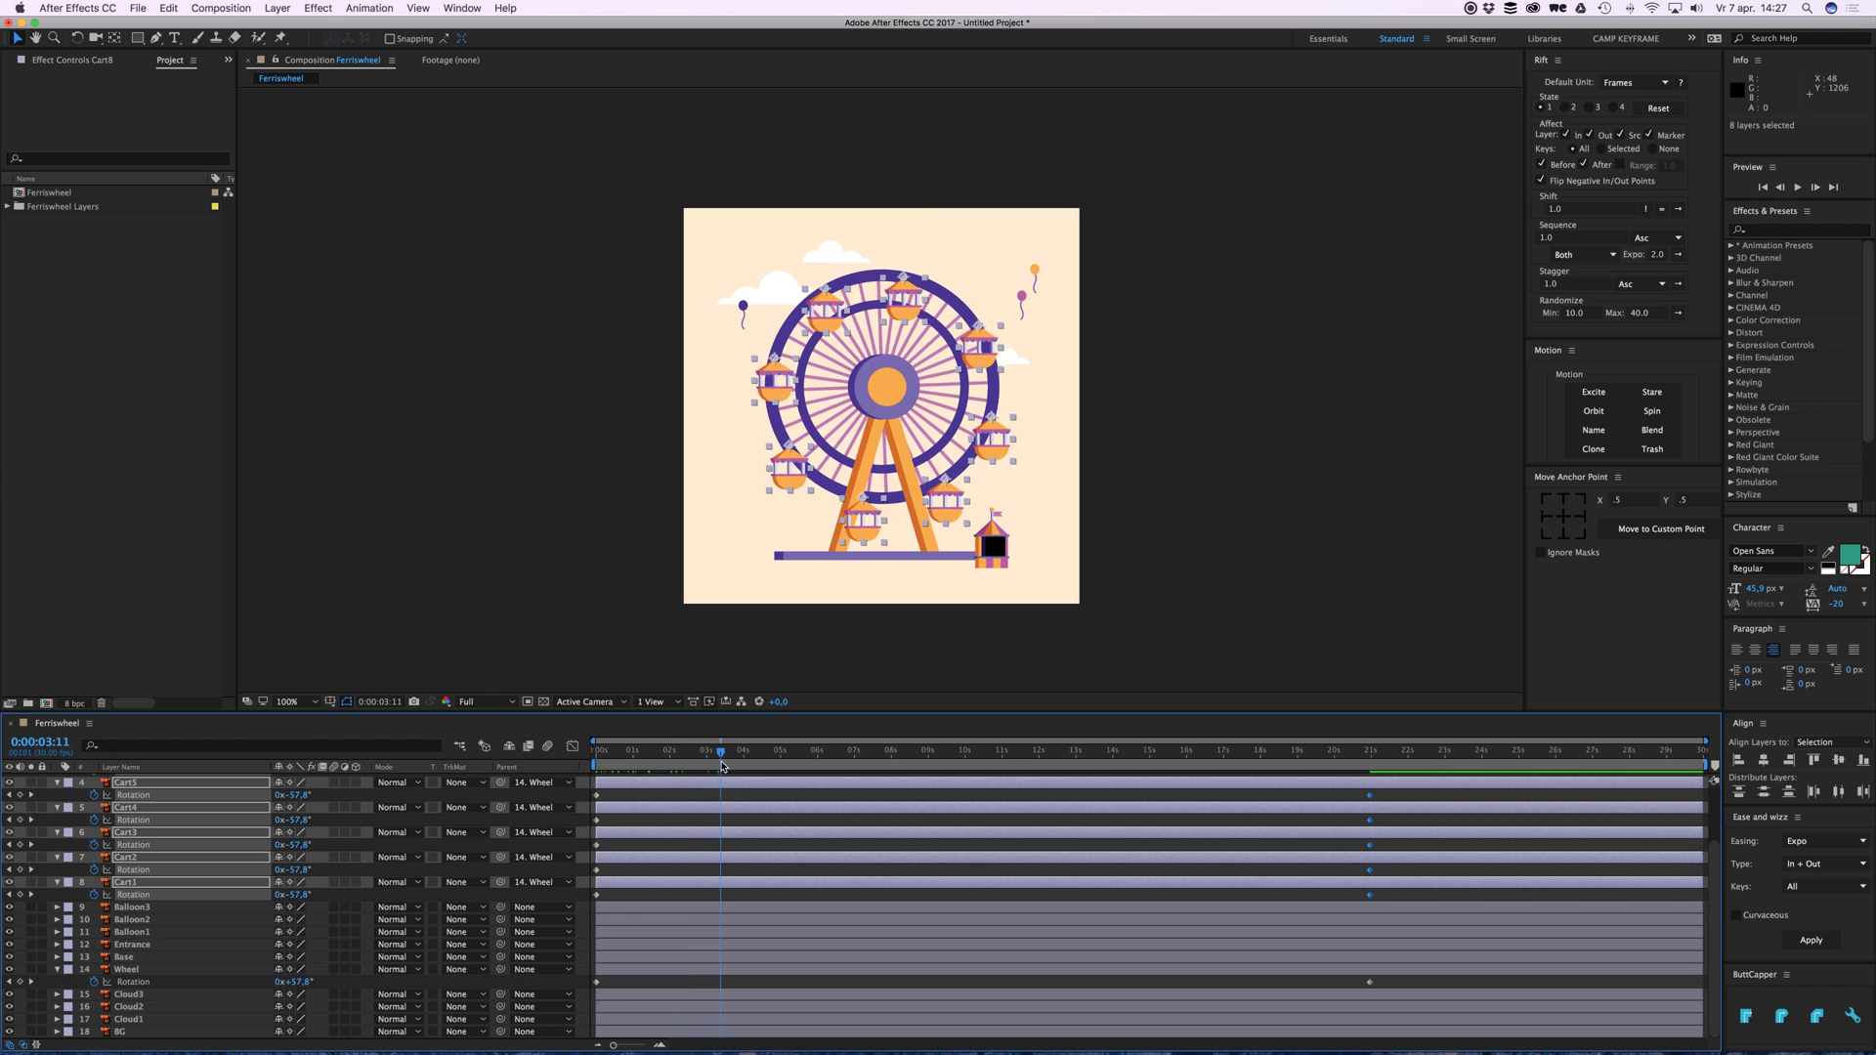
click(742, 799)
key(space)
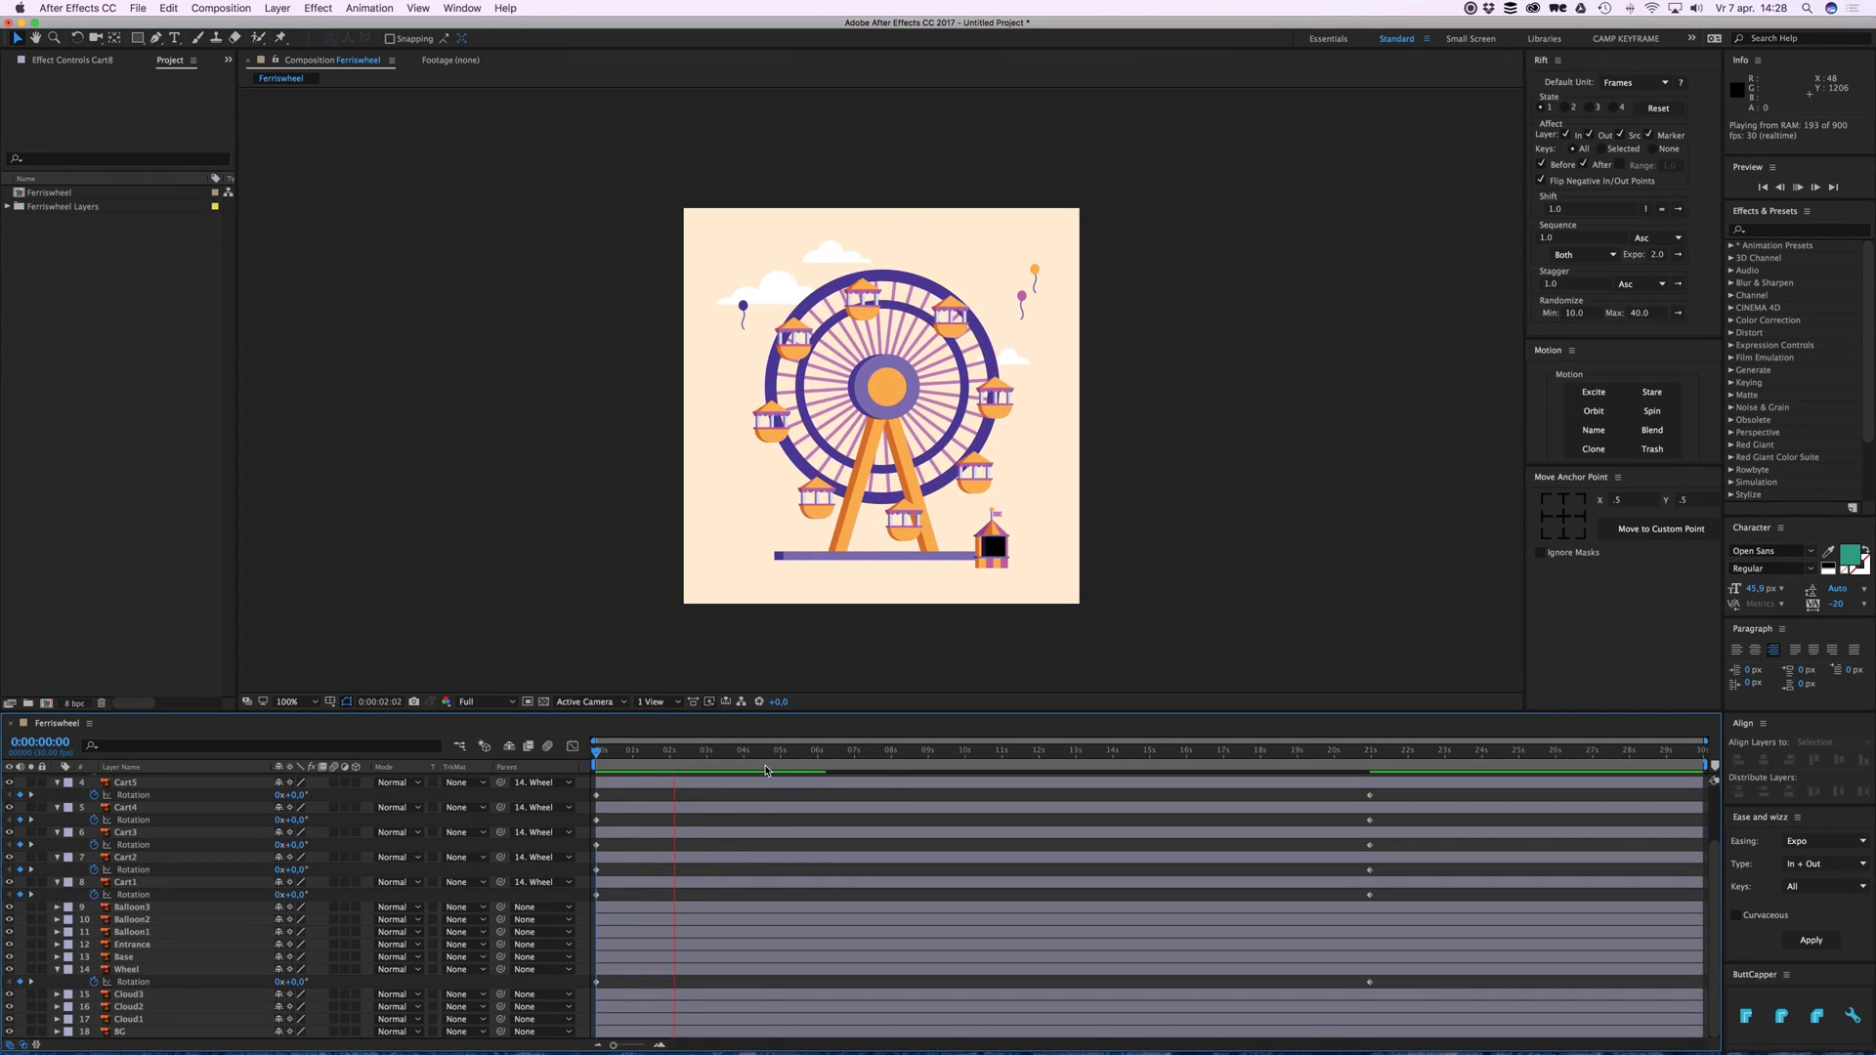
Stop the preview, return to the start, and collapse the Rotation properties.
key(space)
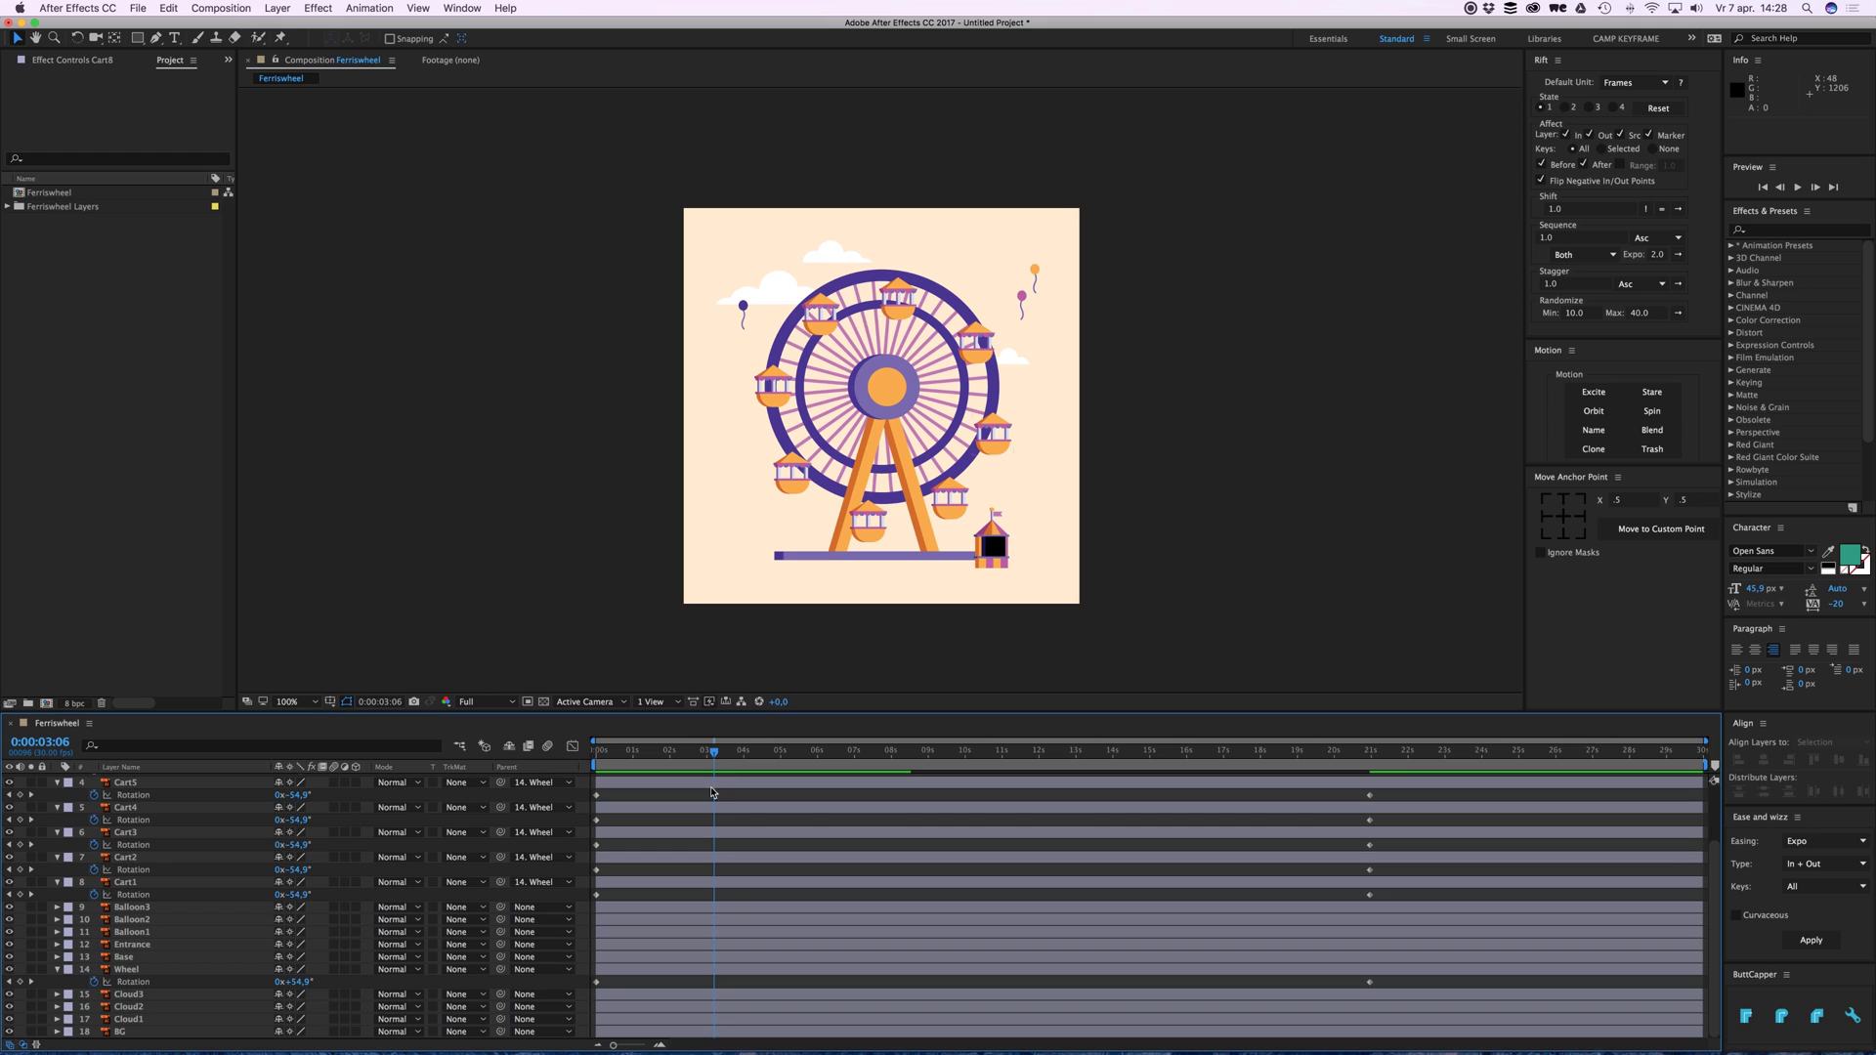
key(Home)
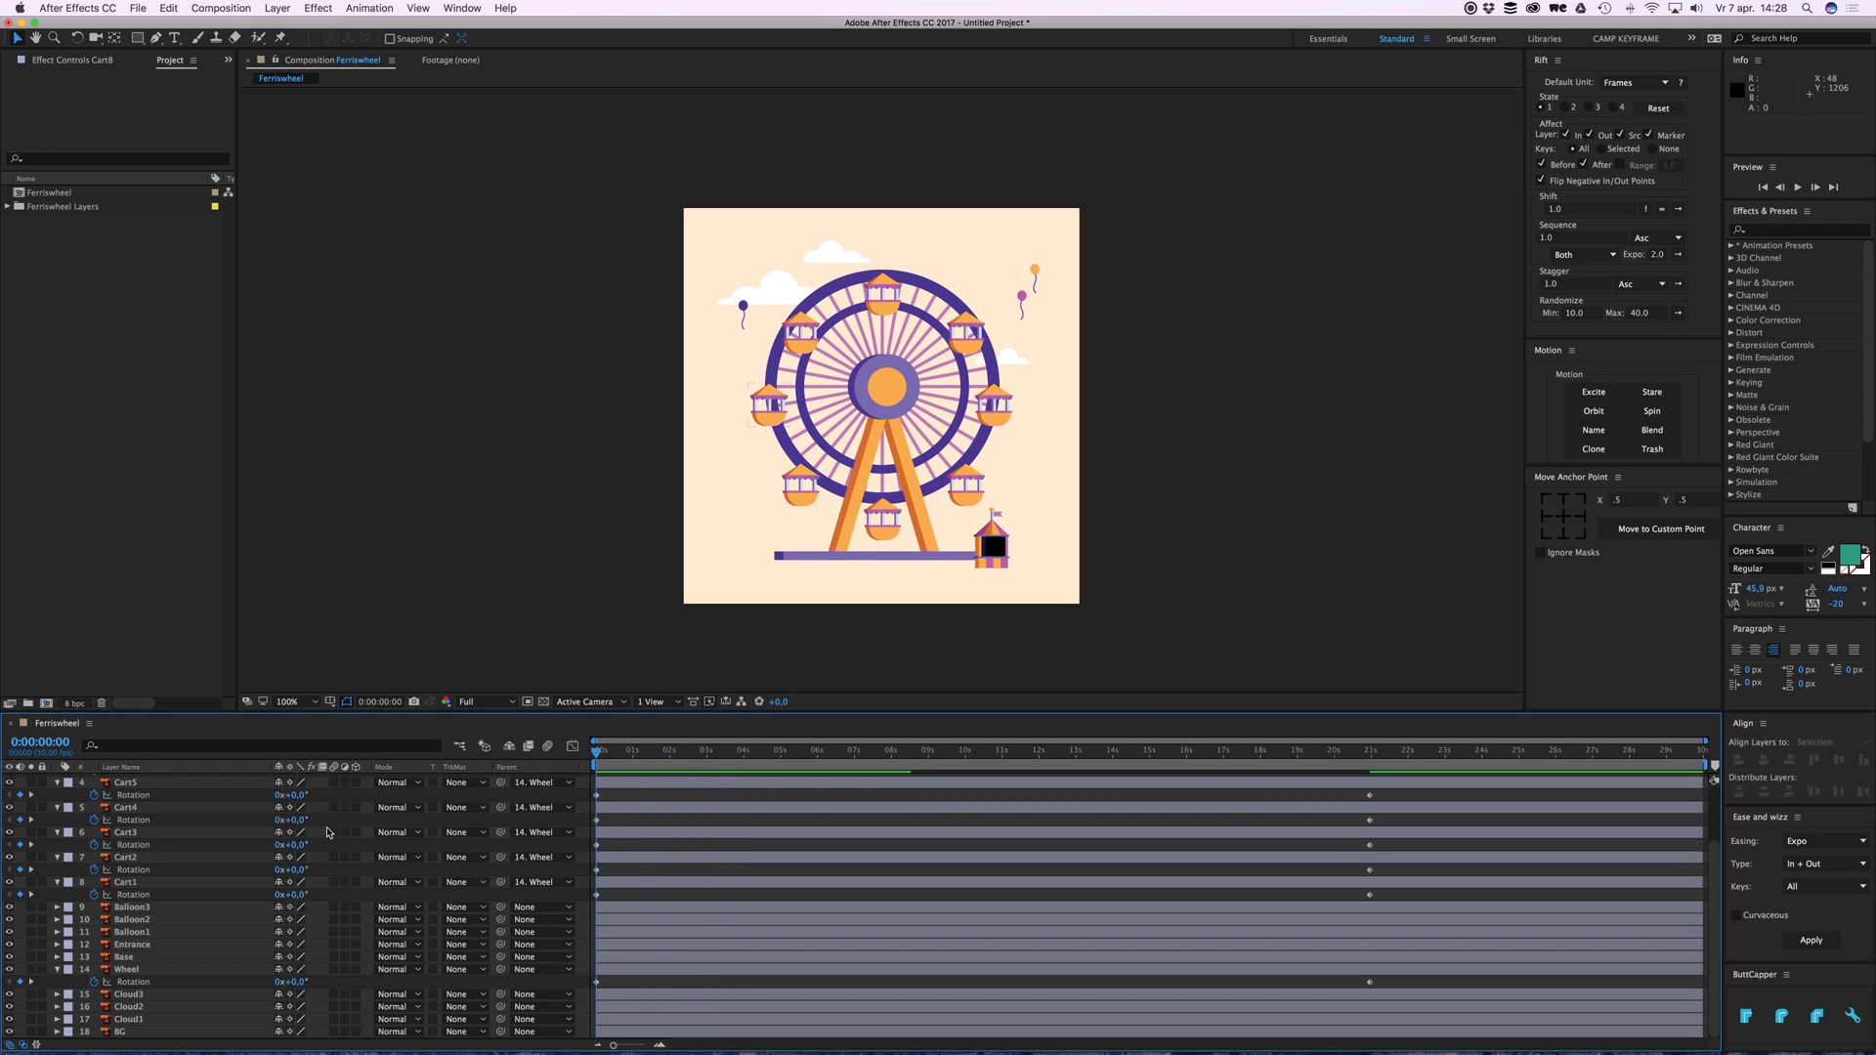
key(u)
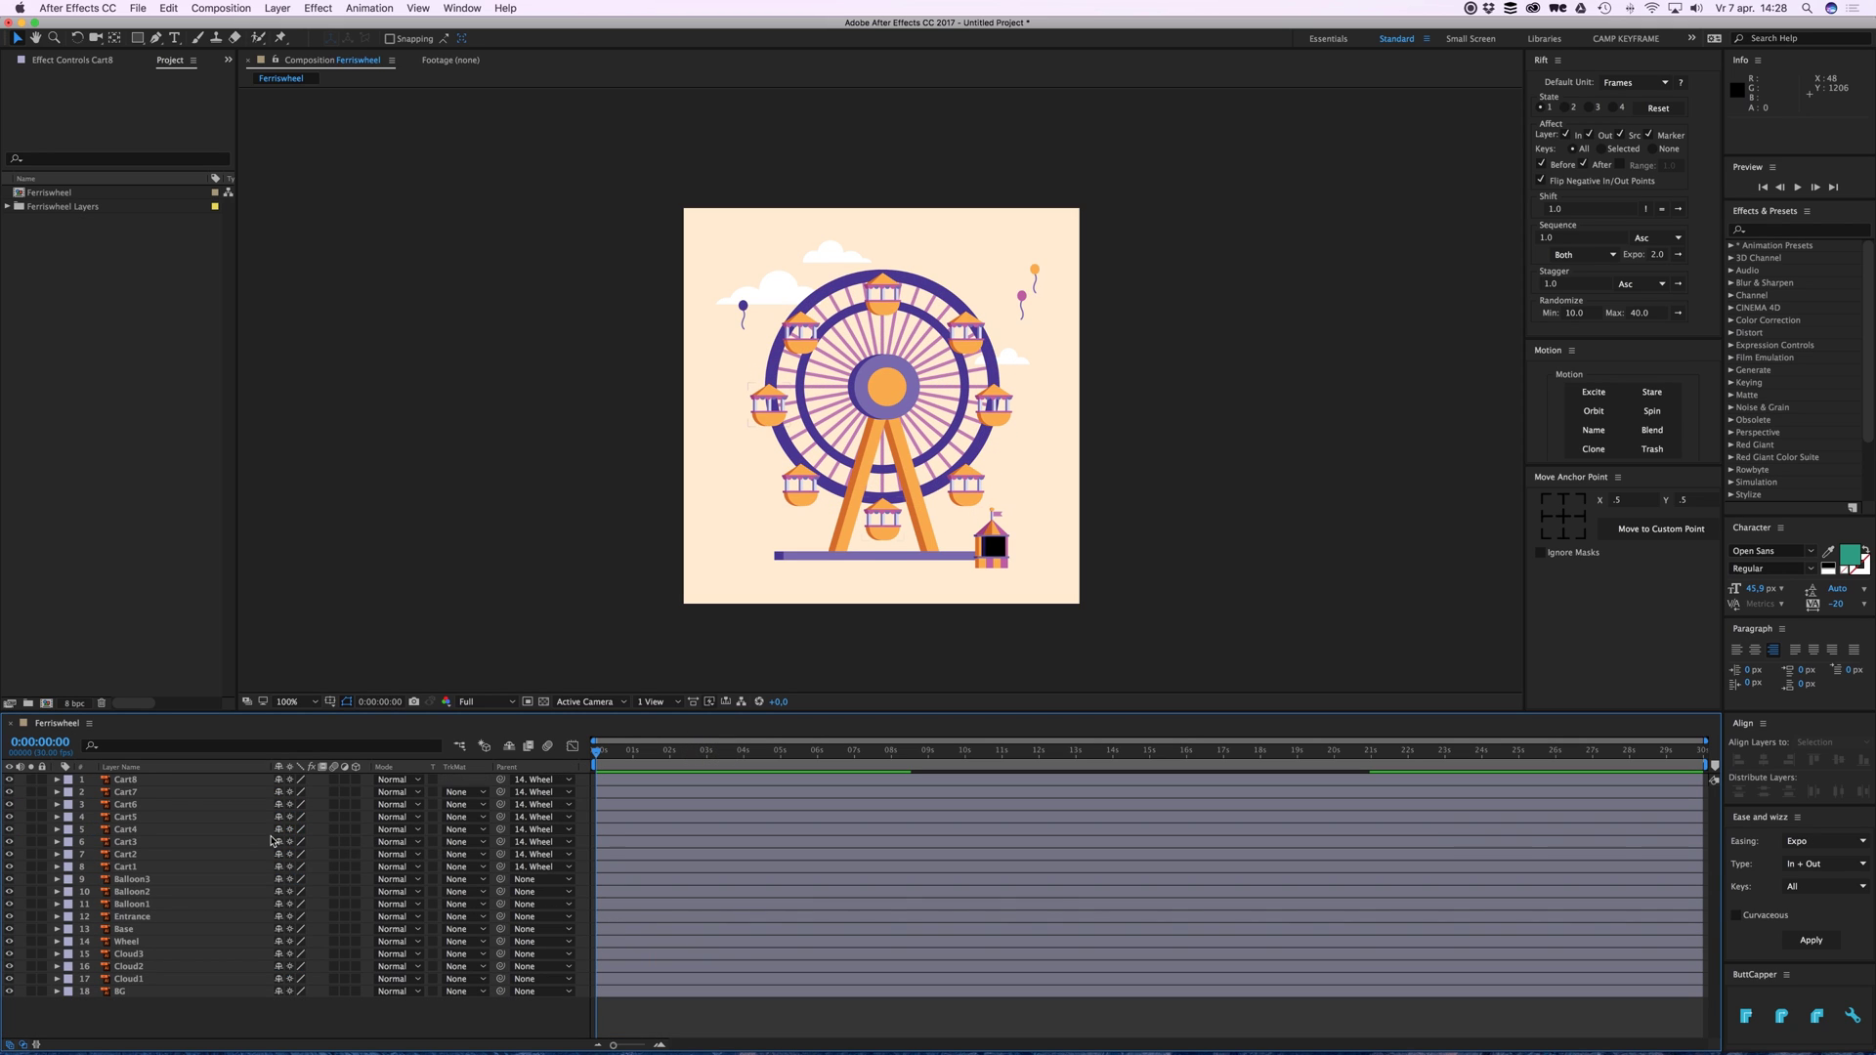
Select the Cart8, Wheel and Cart1 layers in turn, then deselect all.
click(151, 782)
click(142, 940)
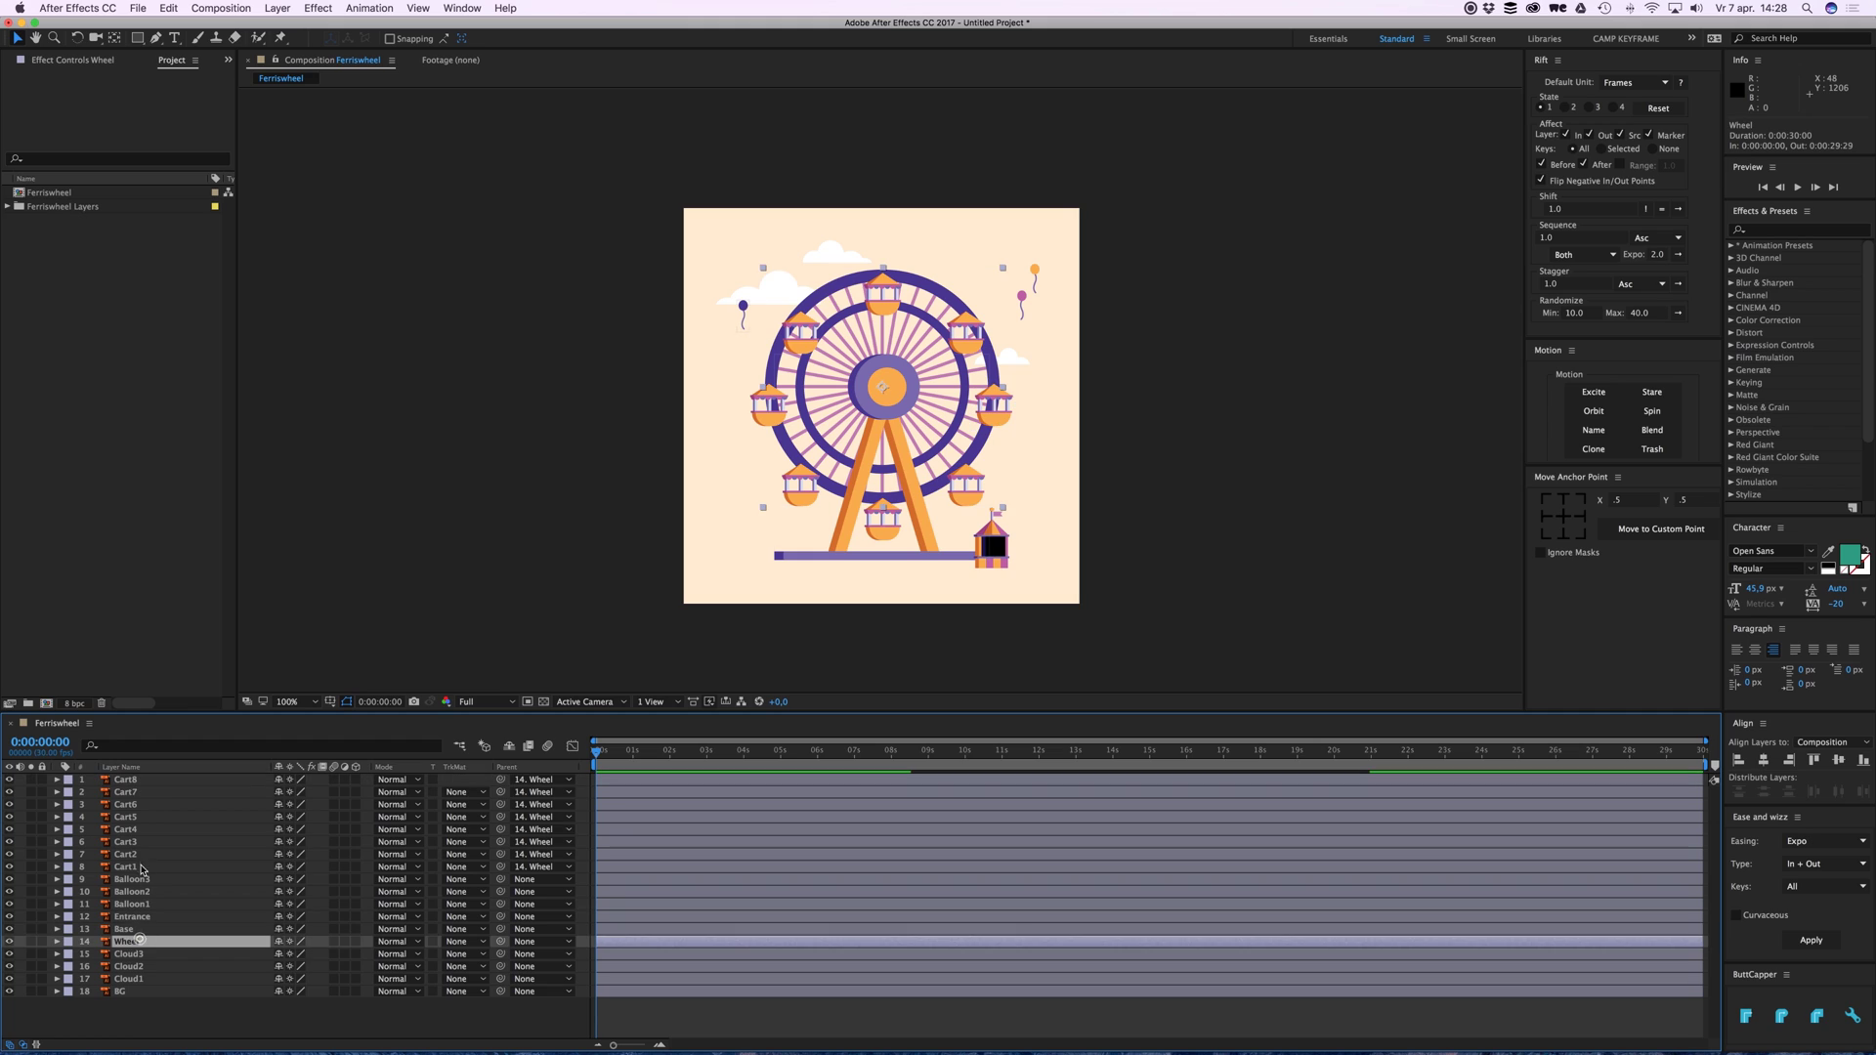
click(137, 865)
shift+click(129, 778)
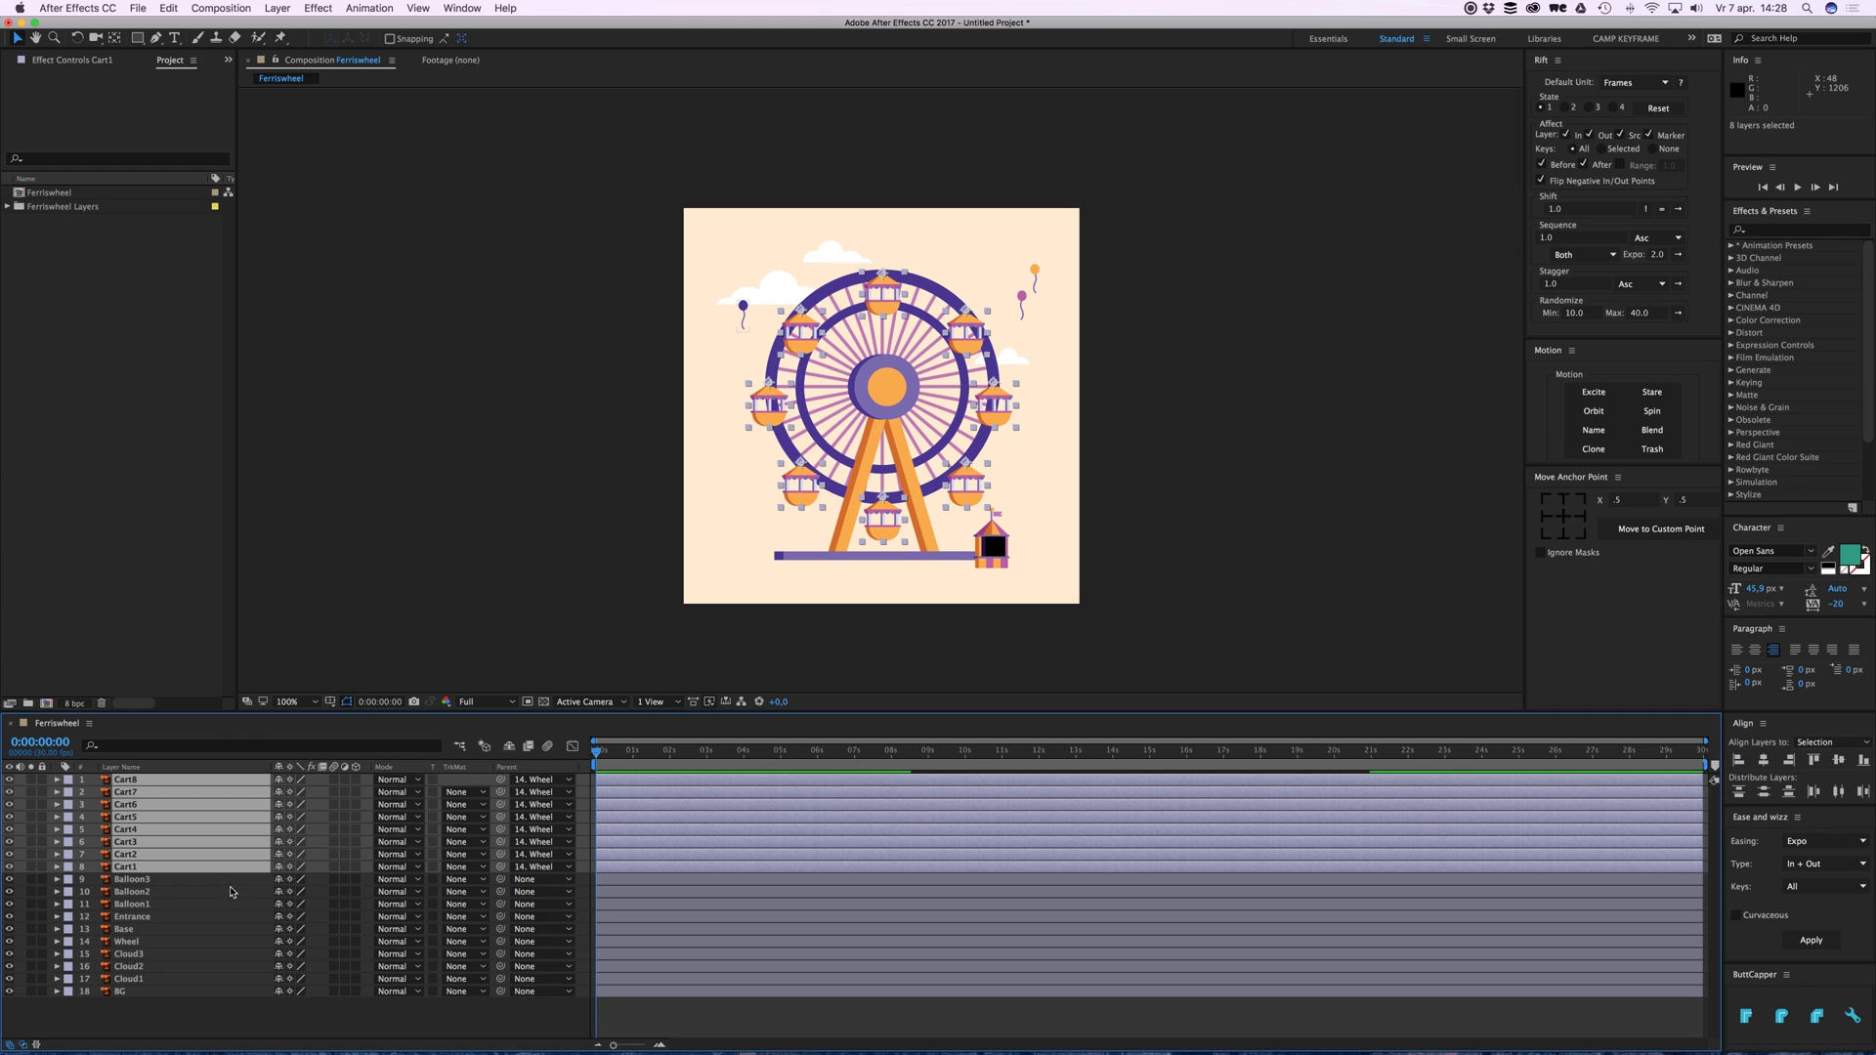
click(633, 1017)
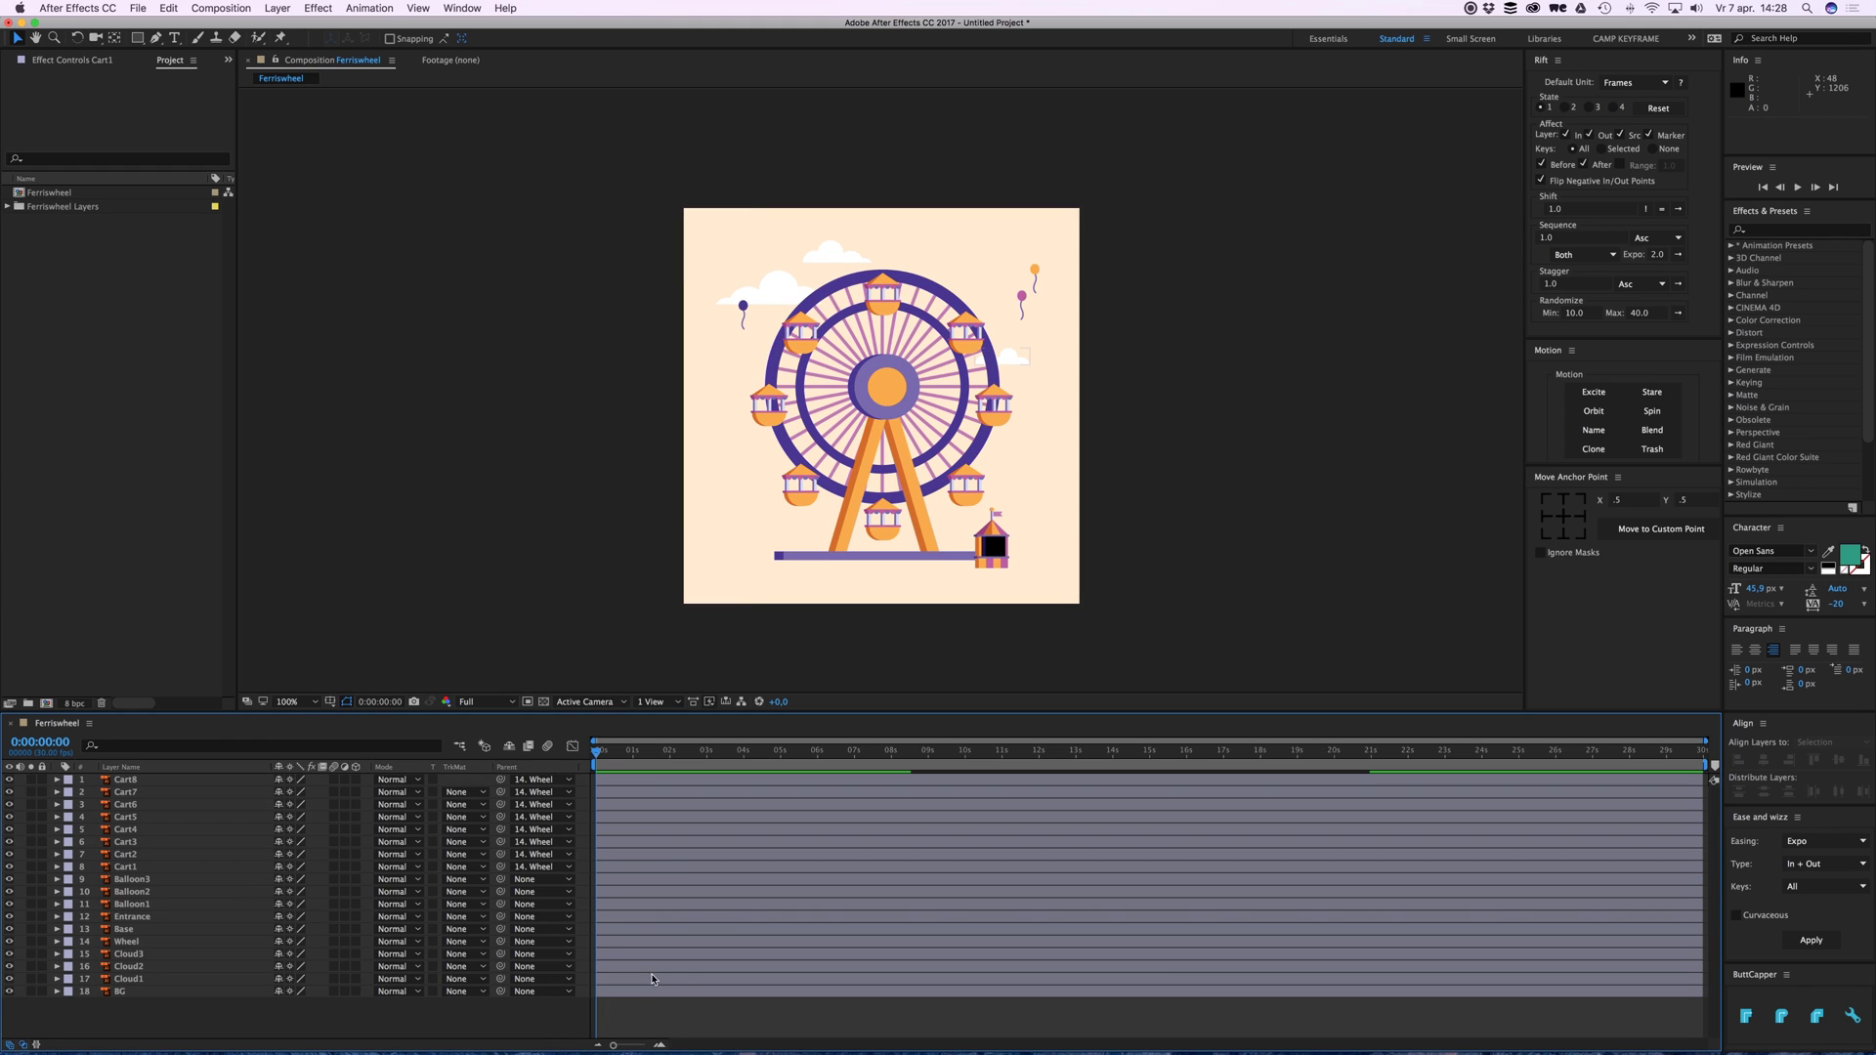